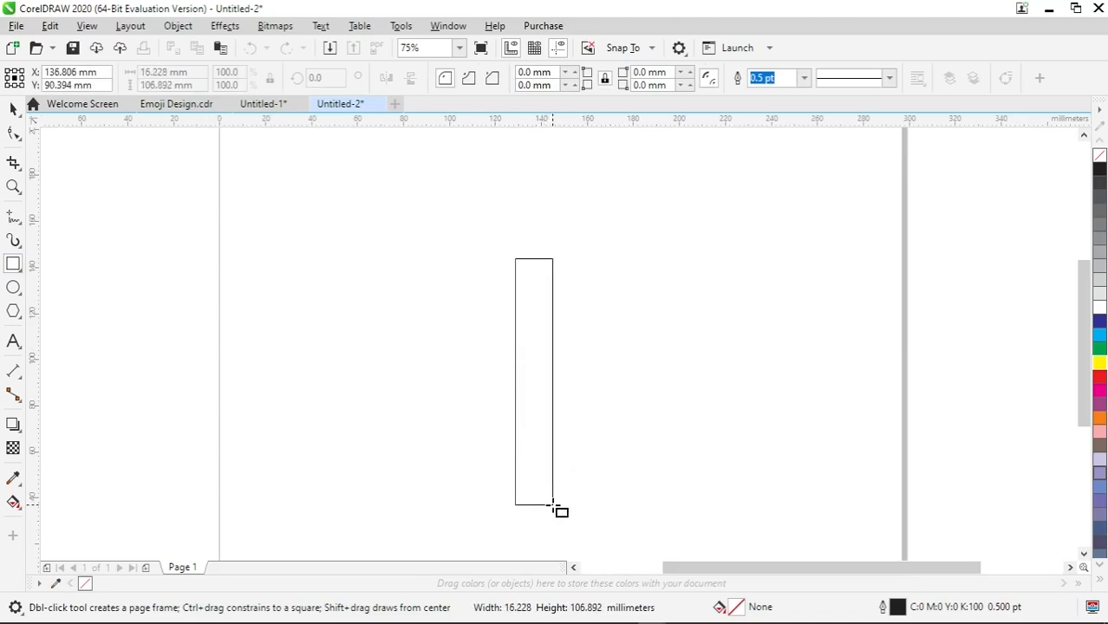
Step: Narrow the tall rectangle to half its width, about 8.1 mm, keeping its left edge in place
scroll(628, 366, "down", 2)
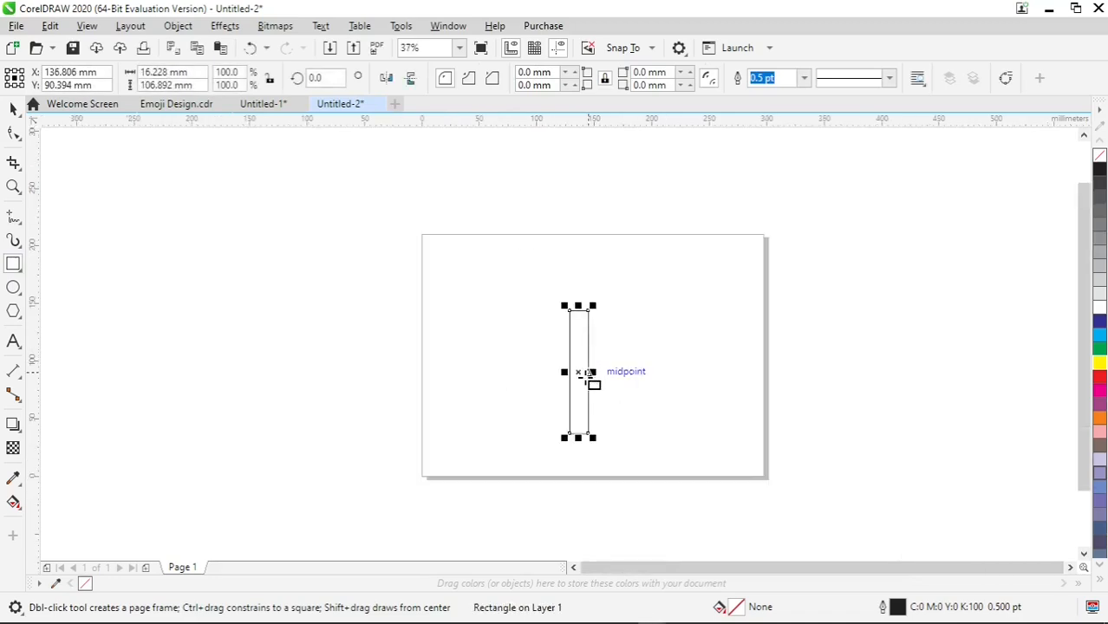
scroll(587, 373, "up", 2)
left_click_drag(594, 365, 572, 365)
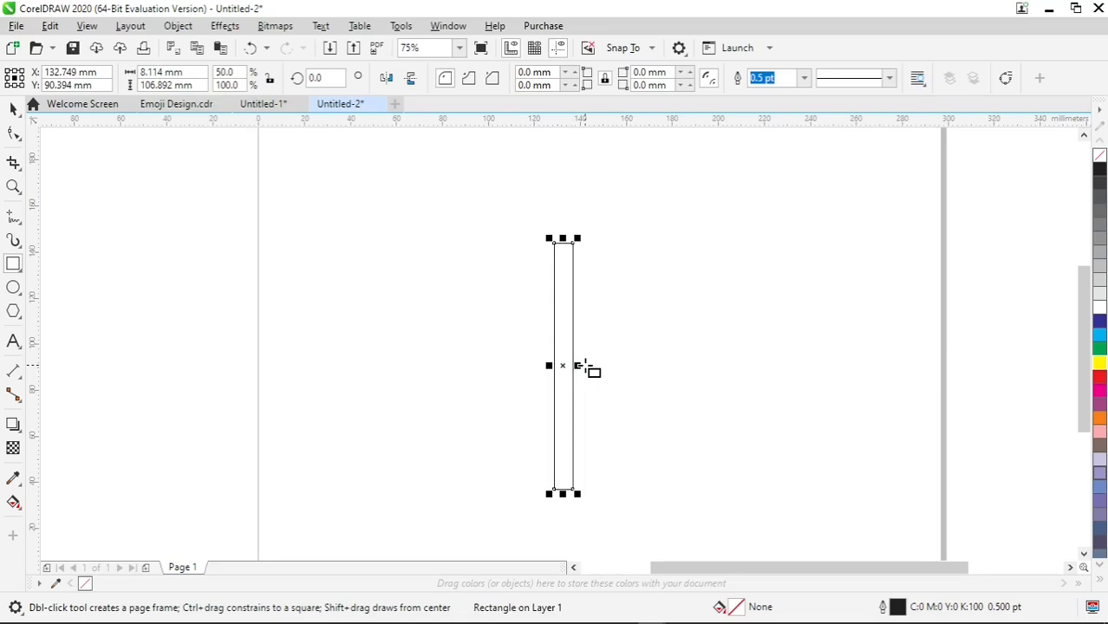
Step: Round all four corners of the narrow rectangle to a radius of about 2.9 mm with the Shape tool
left_click(11, 111)
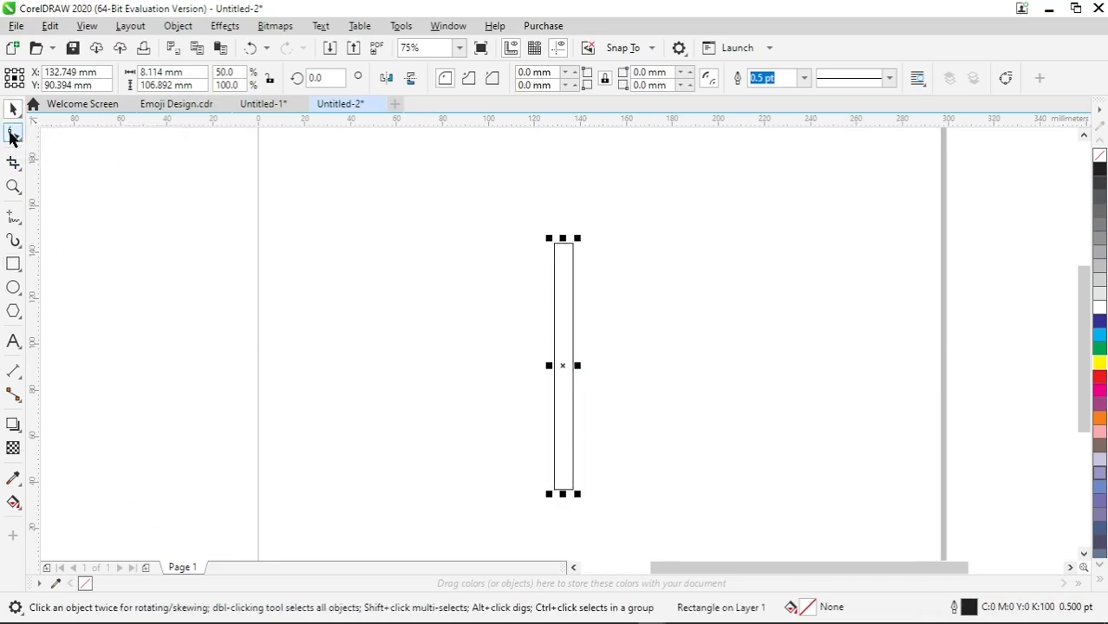
left_click(11, 137)
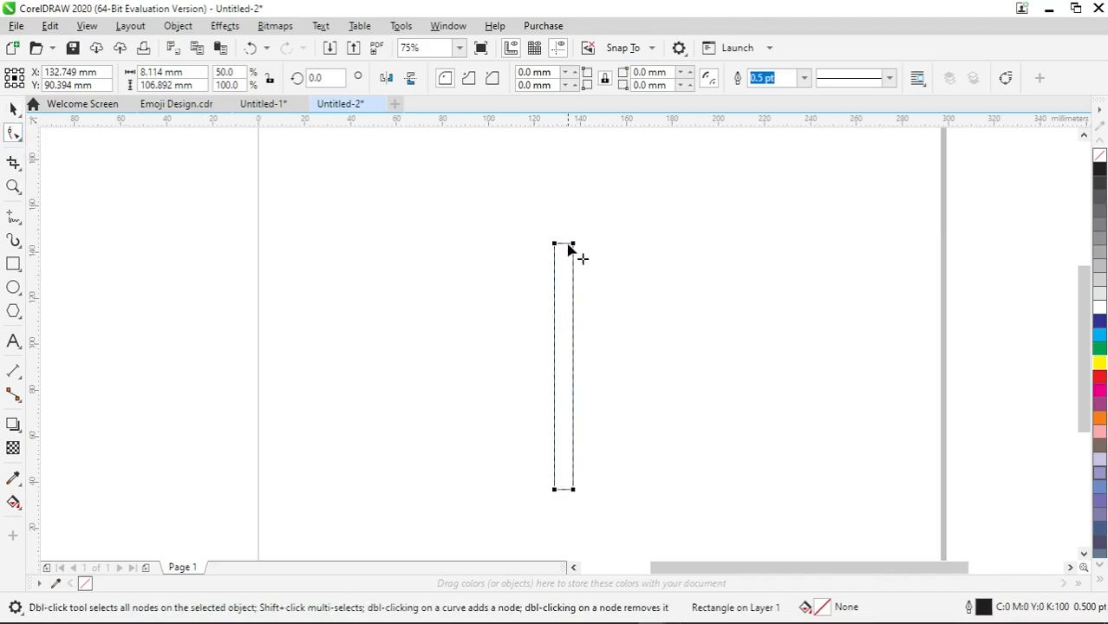
scroll(569, 253, "up", 4)
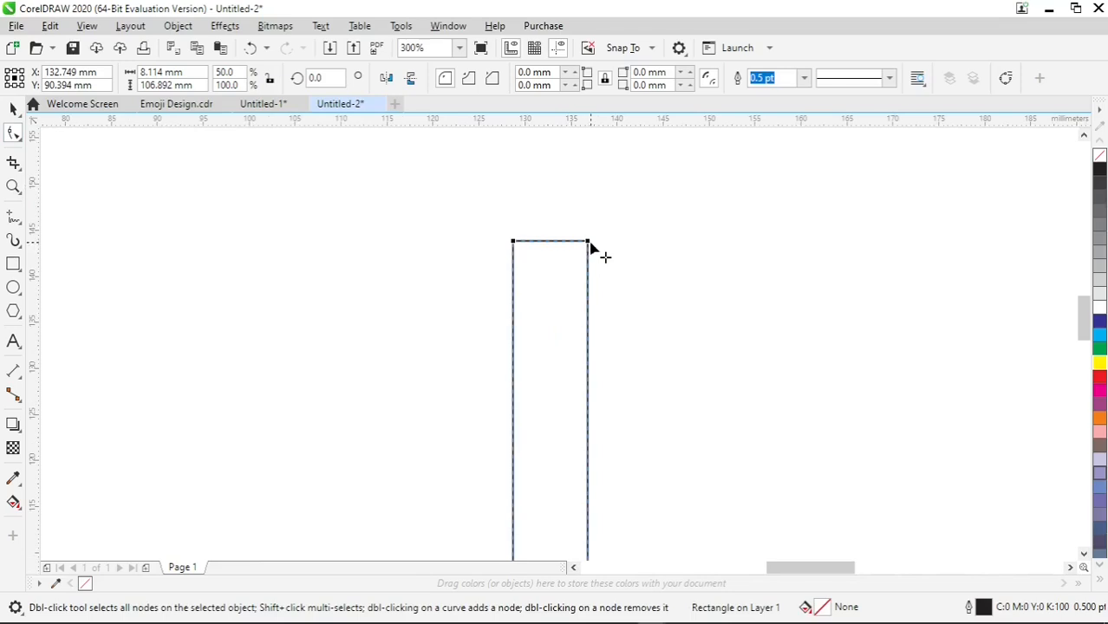
left_click_drag(588, 244, 563, 243)
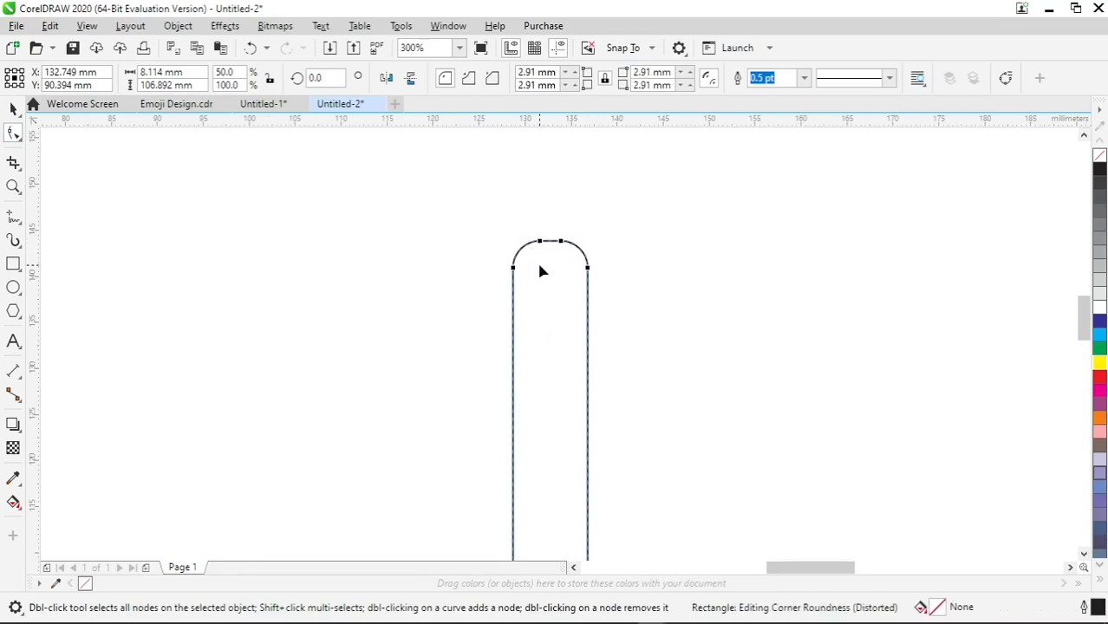
Step: Convert the rounded rectangle to curves
scroll(591, 286, "down", 2)
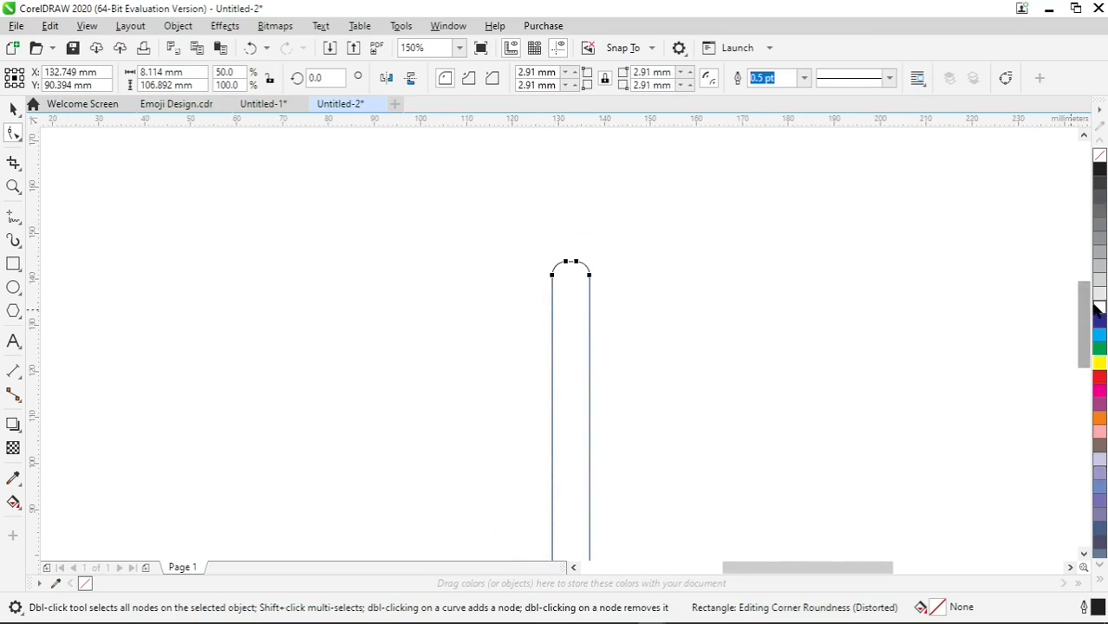
left_click_drag(1083, 319, 1086, 347)
scroll(764, 330, "down", 1)
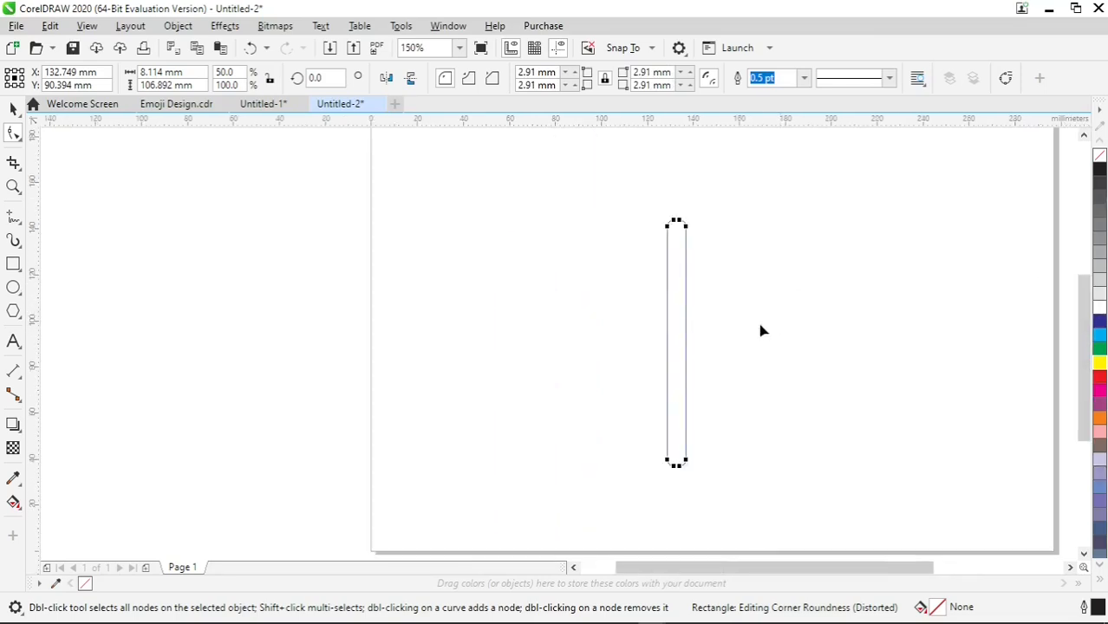
right_click(677, 349)
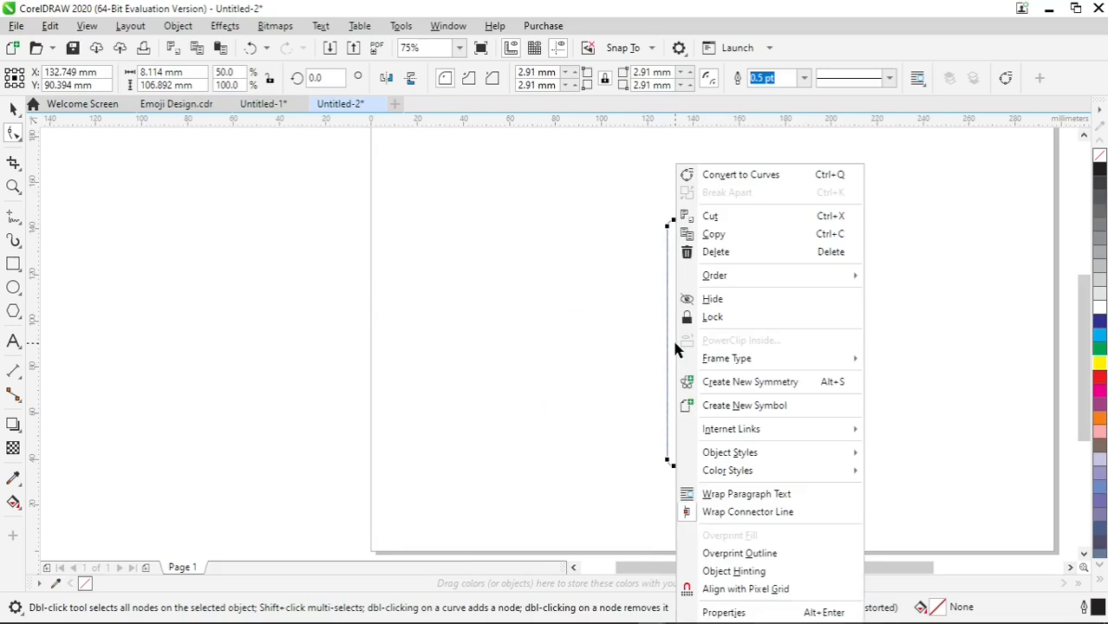
left_click(696, 179)
Step: Convert the shape's right long side to a curve segment and bow it slightly outward
left_click_drag(797, 566, 814, 577)
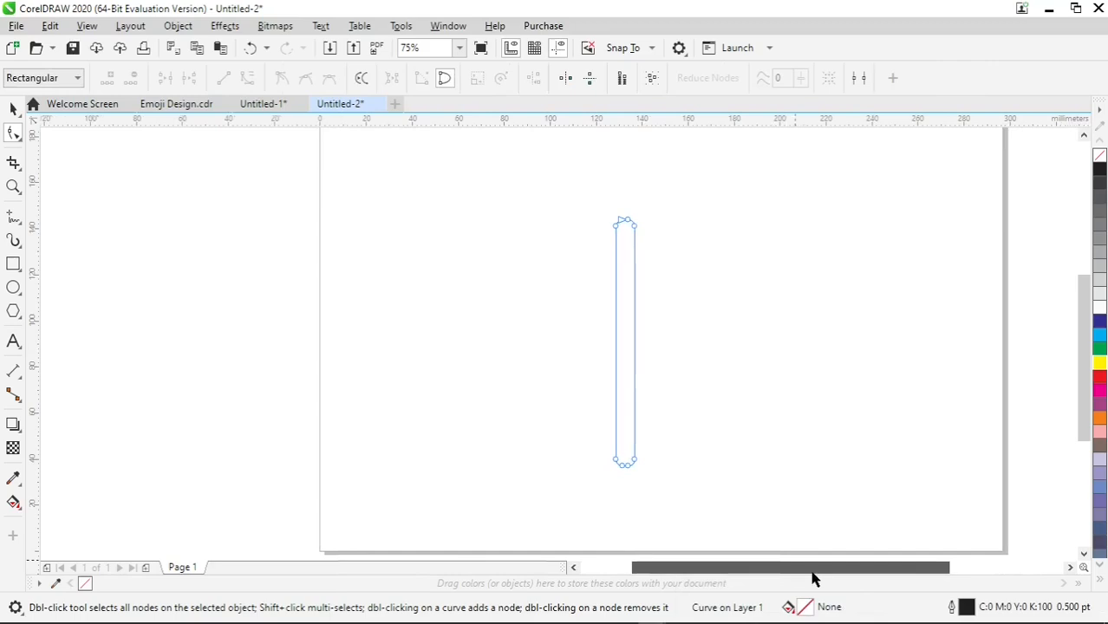
right_click(635, 350)
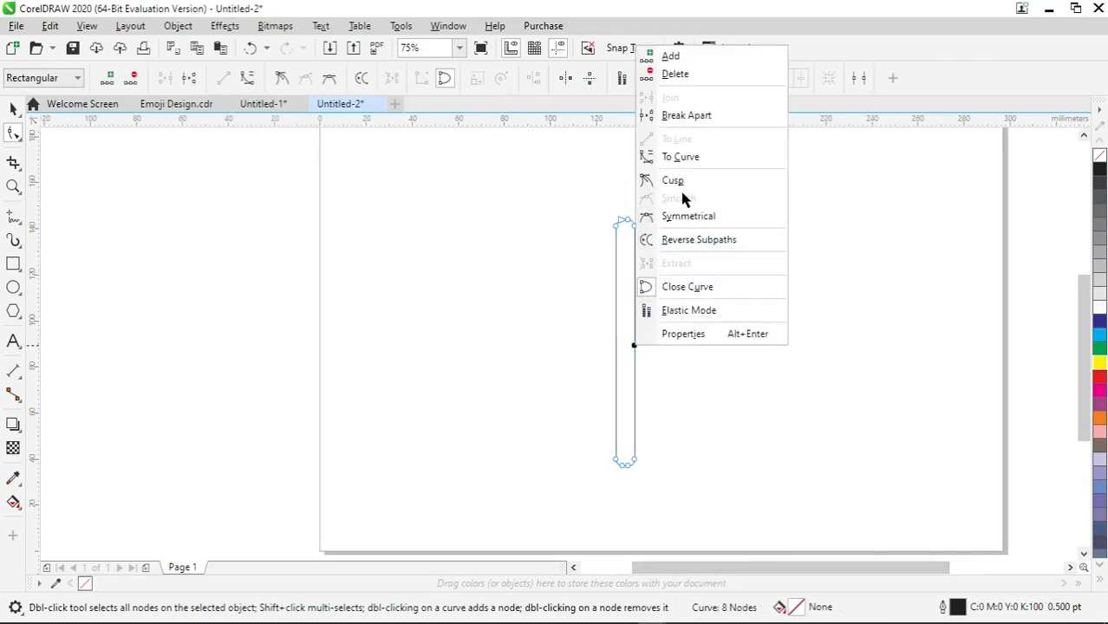
left_click(684, 159)
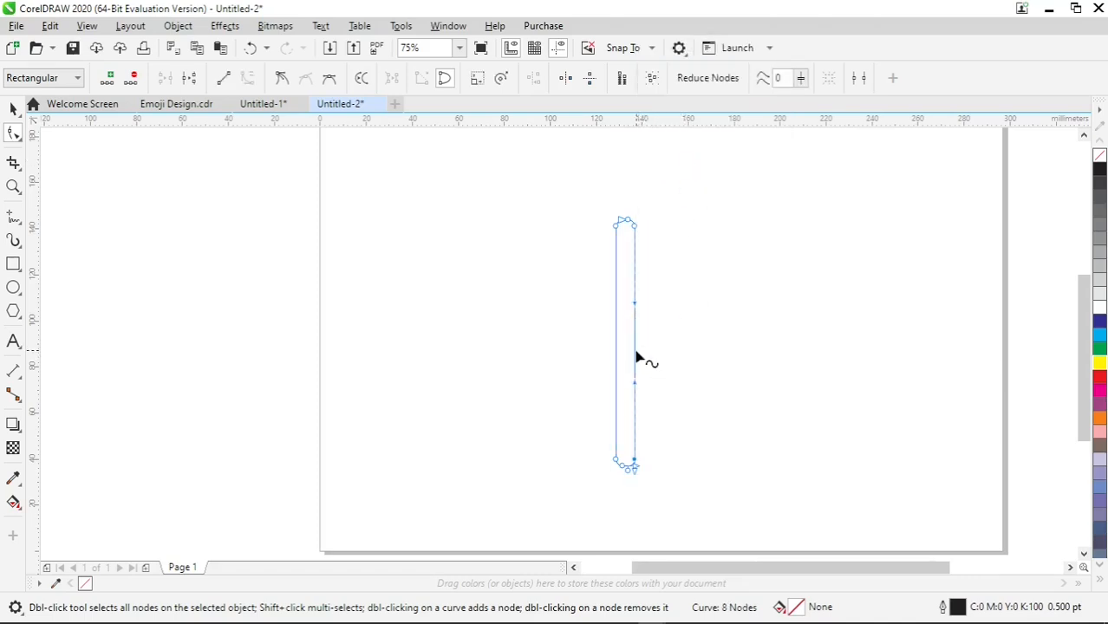
left_click_drag(636, 355, 647, 352)
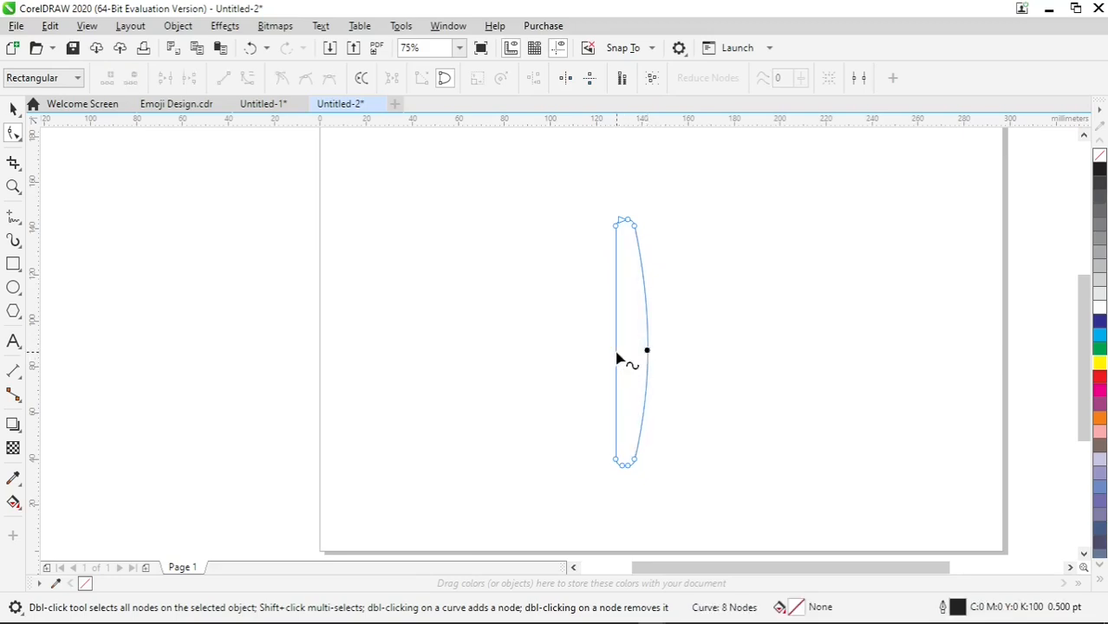
Step: Convert the left long side to a curve segment and bow both long sides outward into a balanced lens shape
right_click(617, 359)
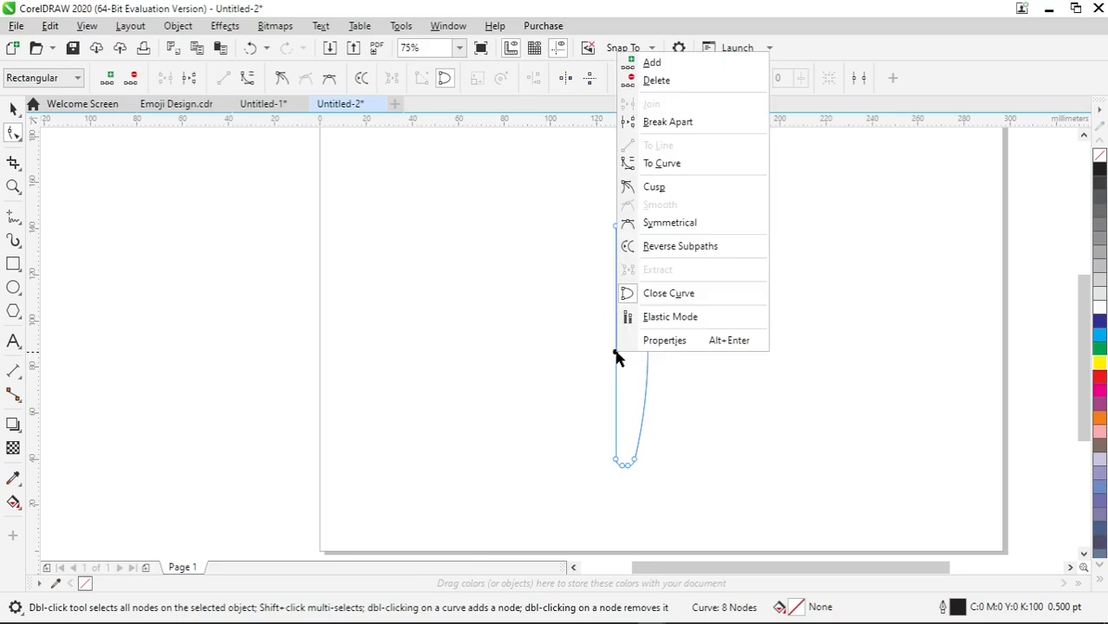
left_click(662, 163)
left_click_drag(616, 361, 657, 353)
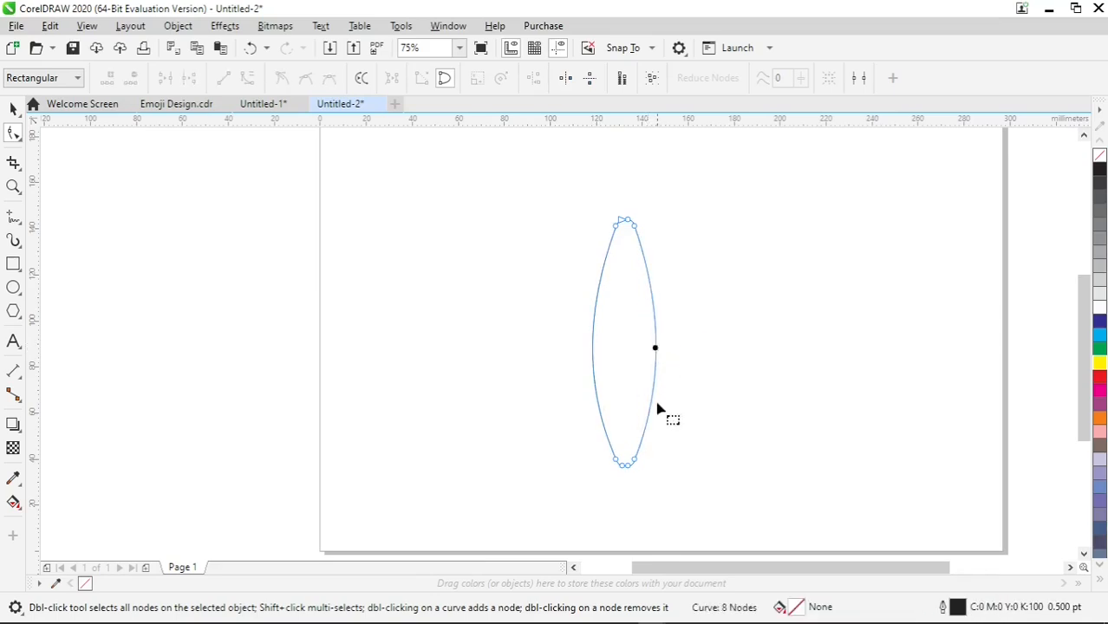
scroll(648, 399, "up", 2)
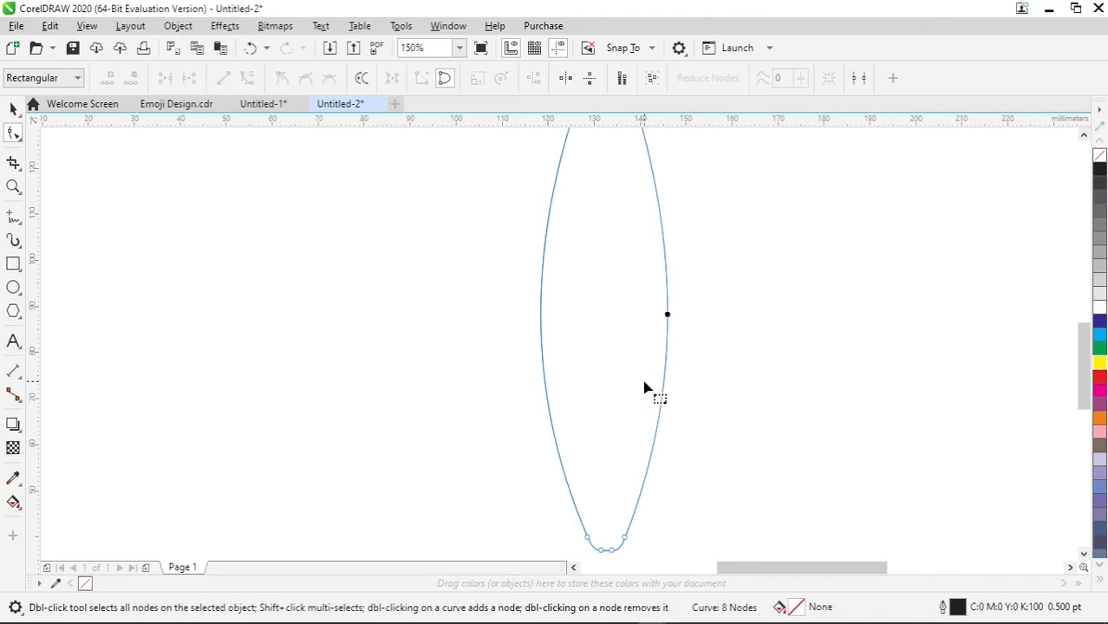
scroll(648, 390, "down", 2)
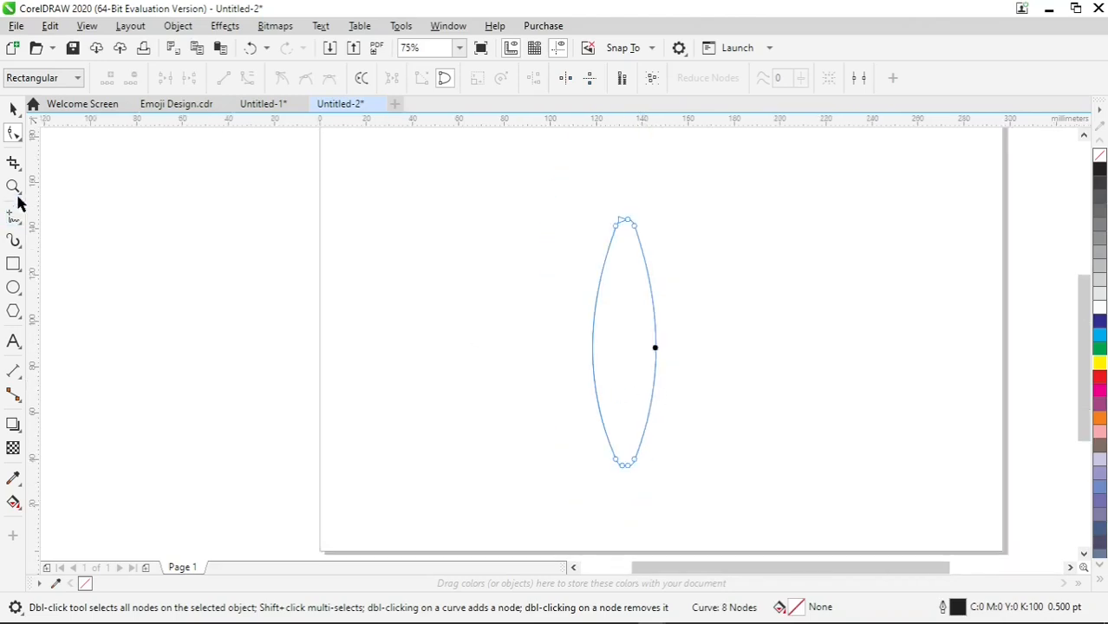
Step: Resize the lens shape about its centre to about 11.8 mm wide and 151.9 mm high
left_click(13, 109)
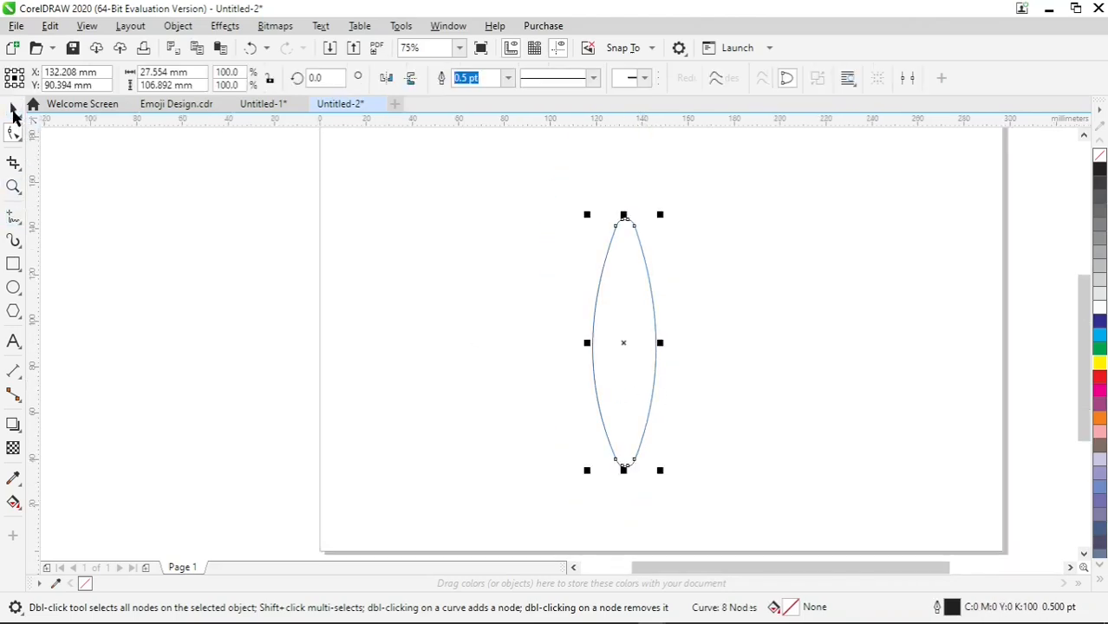
left_click(413, 326)
left_click(641, 366)
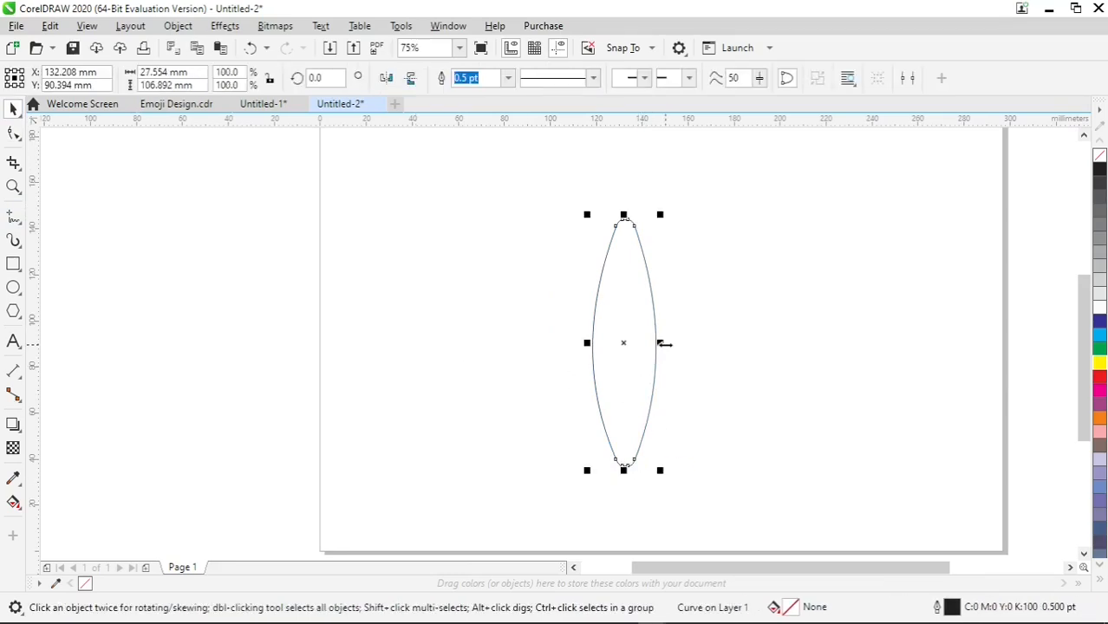
left_click_drag(661, 343, 650, 351)
left_click_drag(626, 469, 632, 530)
left_click(720, 415)
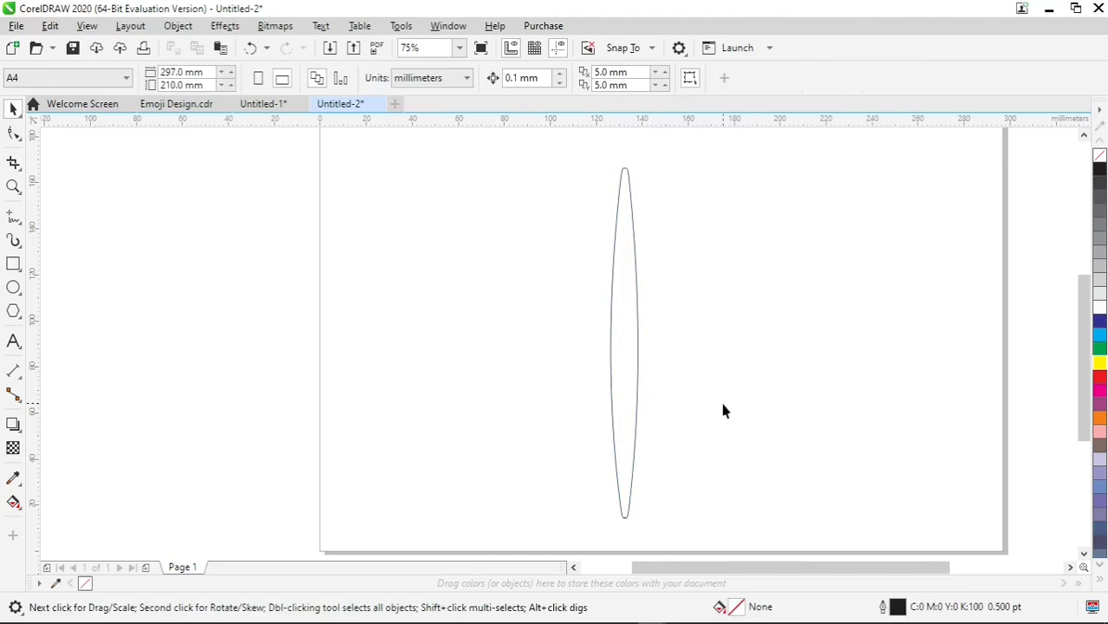
Step: Fill the slender shape with cyan
left_click(628, 363)
left_click(1100, 336)
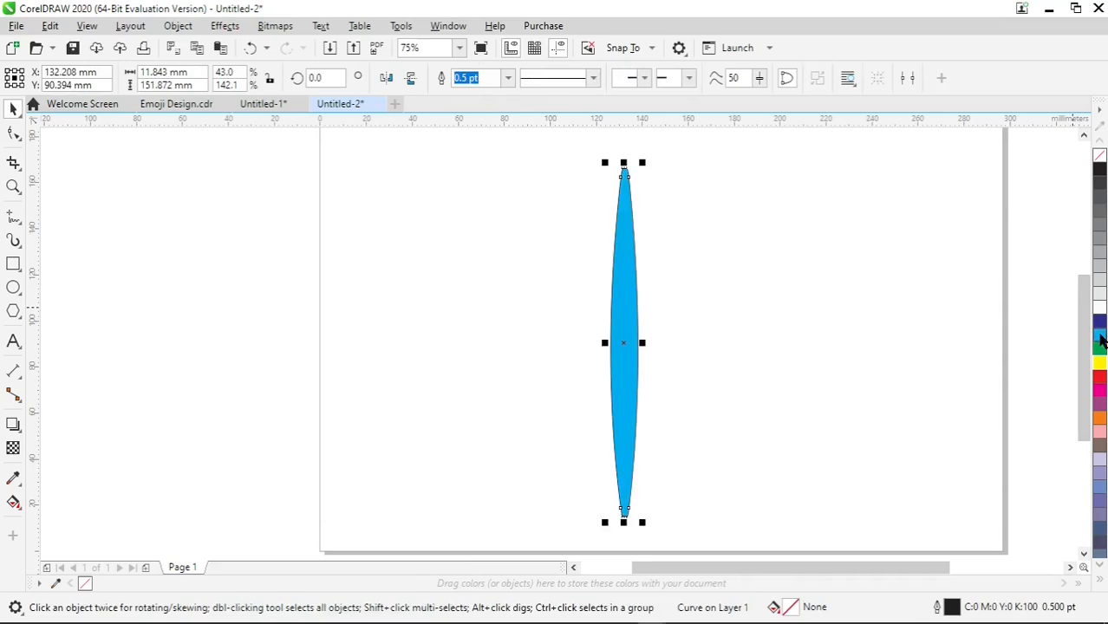
left_click(962, 371)
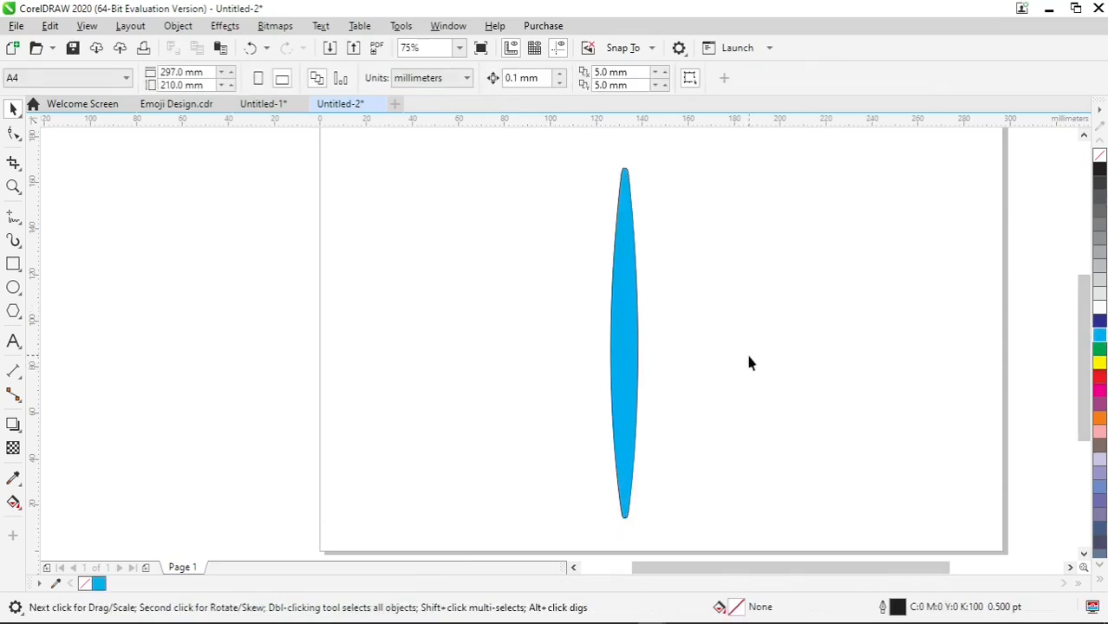
Step: Move the slender shape up and slightly right on the page and fill it with white
left_click_drag(630, 348, 650, 313)
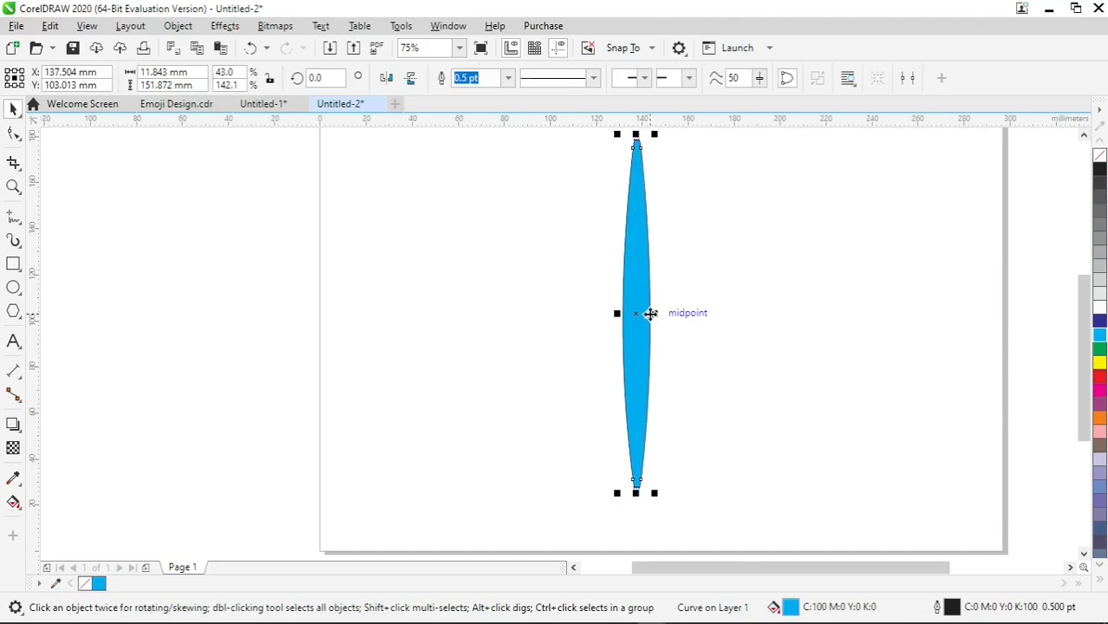
left_click(1099, 307)
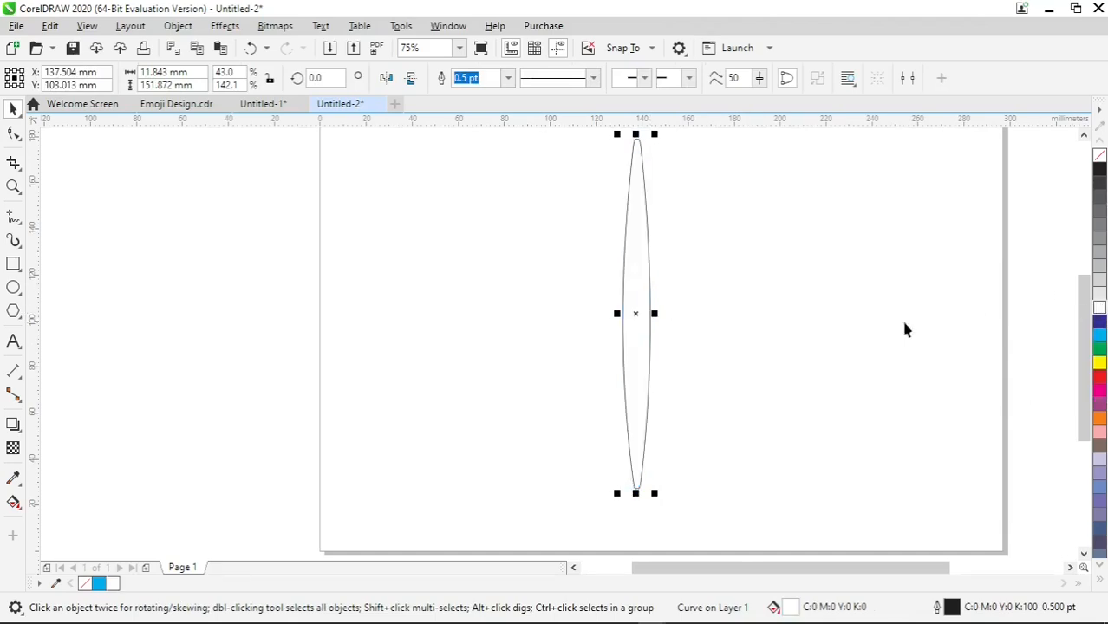
left_click(766, 328)
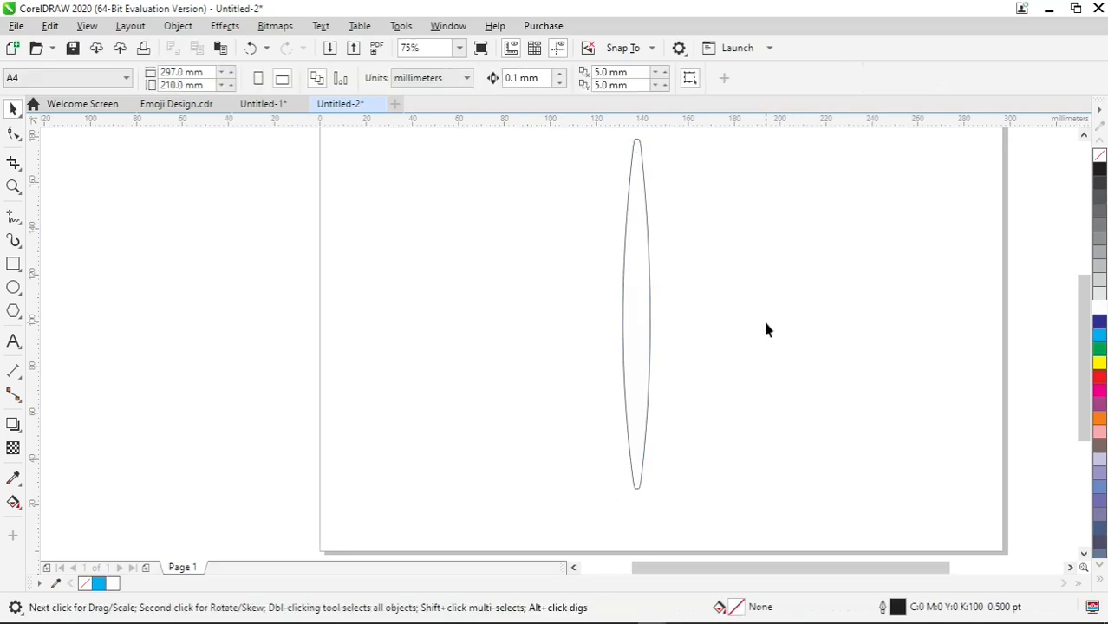
Step: Draw a rectangle about 49 mm by 35 mm to the left of the slender shape and fill it with red
left_click(13, 265)
left_click_drag(381, 292, 496, 373)
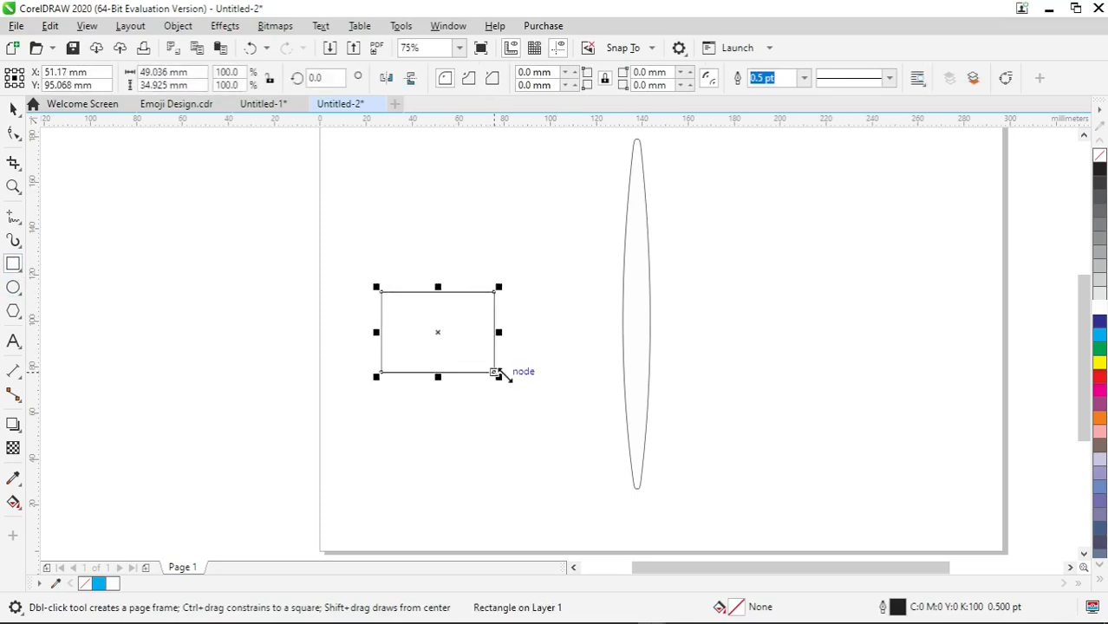
left_click(13, 108)
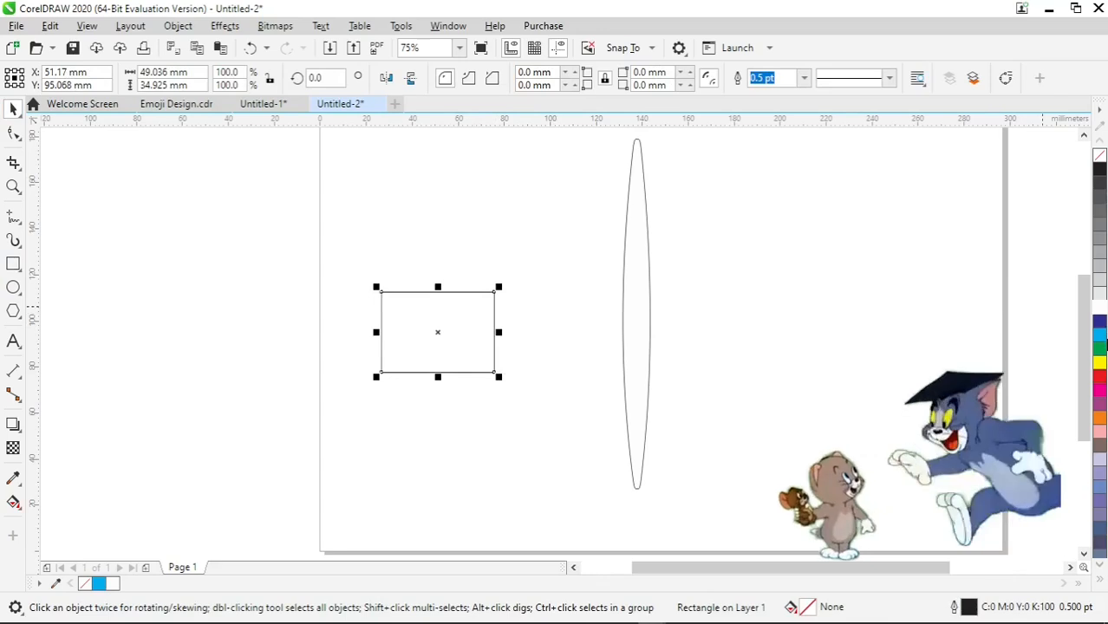
left_click(1099, 334)
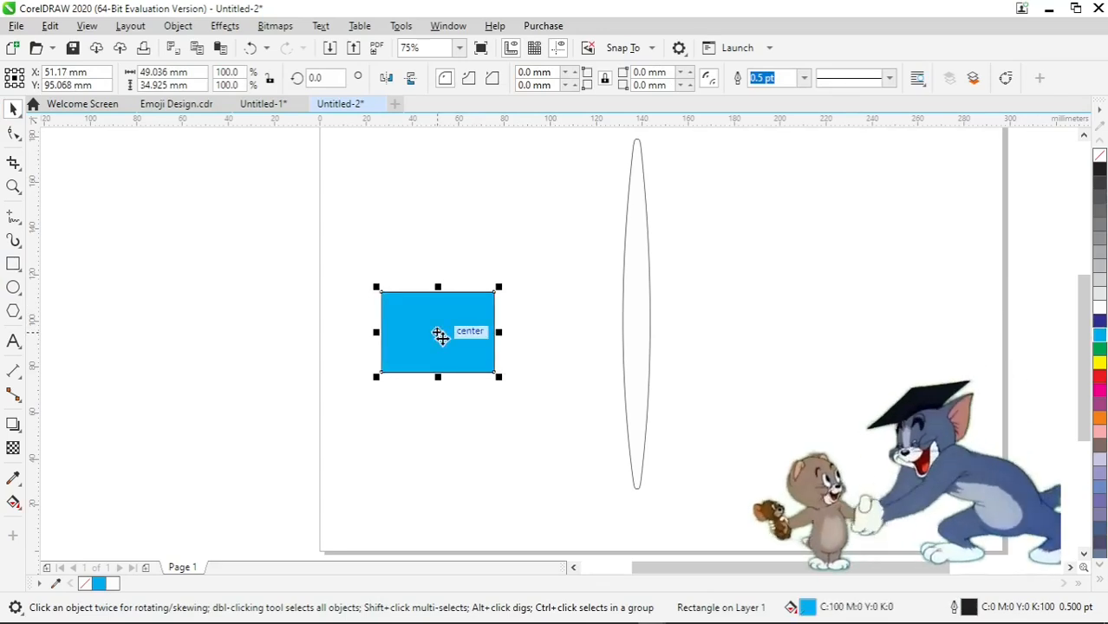
left_click(1098, 375)
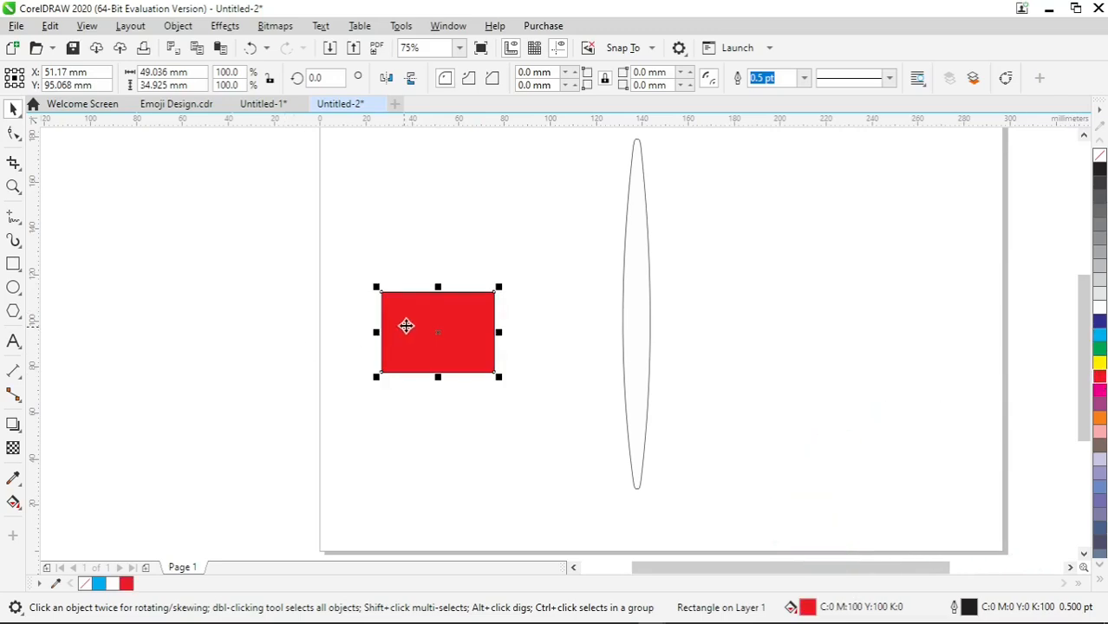
Step: PowerClip the red rectangle inside the slender shape and open the PowerClip contents for editing
left_click_drag(412, 325, 634, 321)
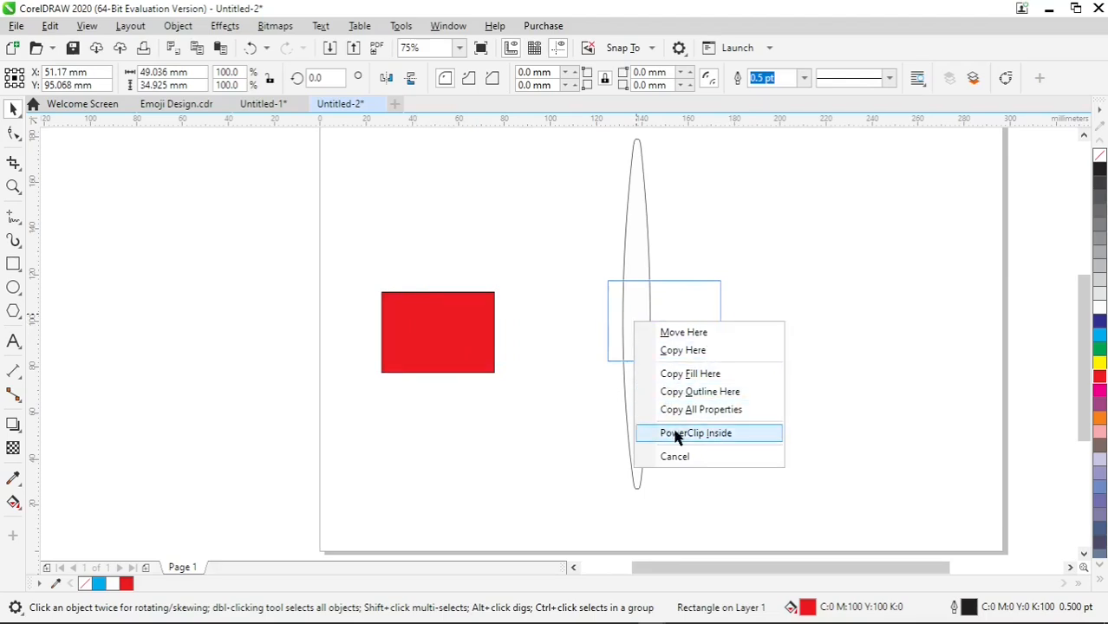
left_click(749, 439)
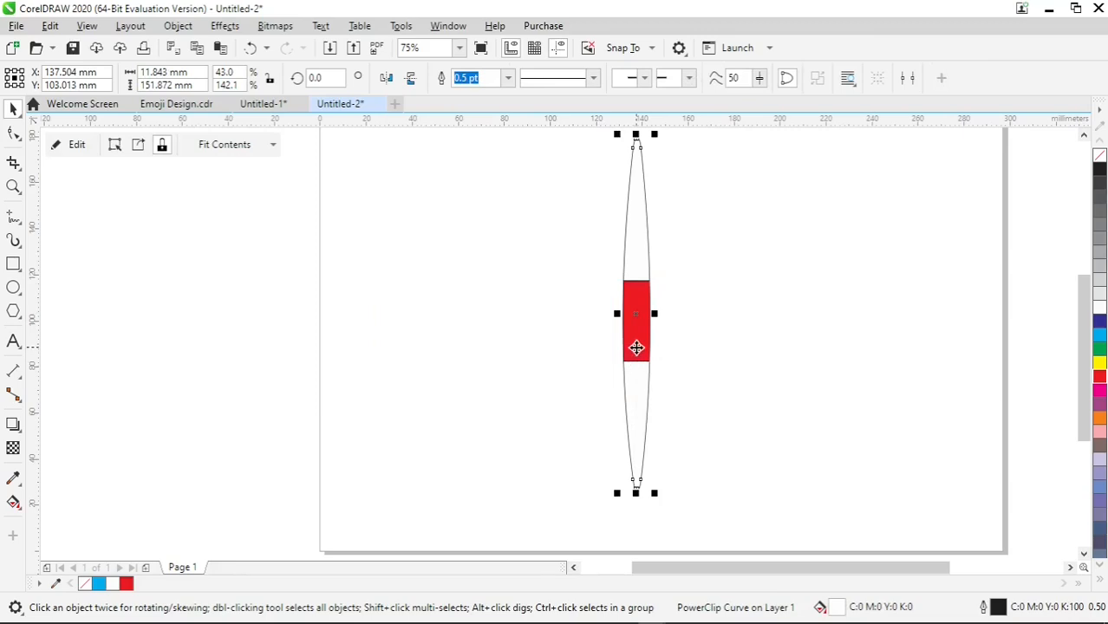
right_click(636, 348)
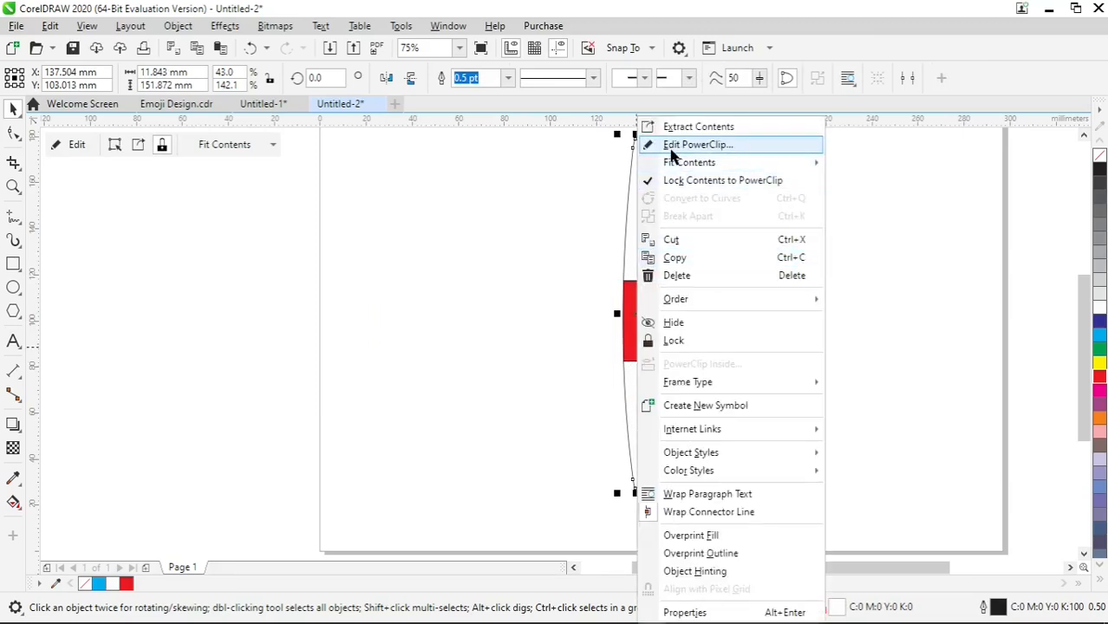
left_click(668, 145)
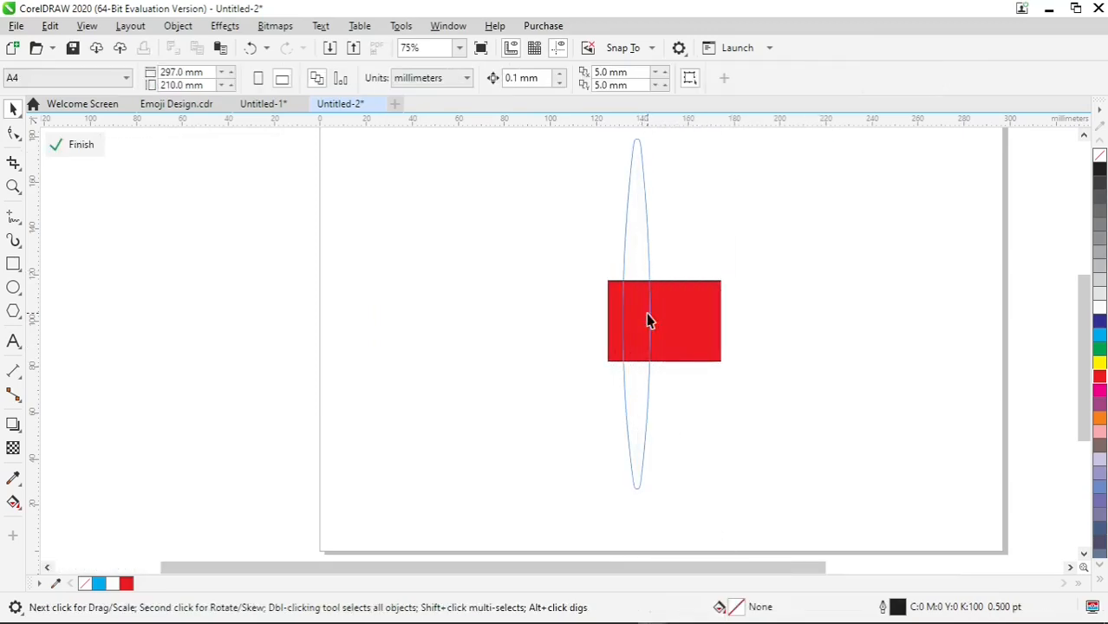
Step: Move the red rectangle up within the PowerClip so that it covers the slender shape's upper tip
left_click_drag(1083, 309, 1081, 290)
left_click_drag(656, 382, 622, 217)
scroll(622, 217, "up", 4)
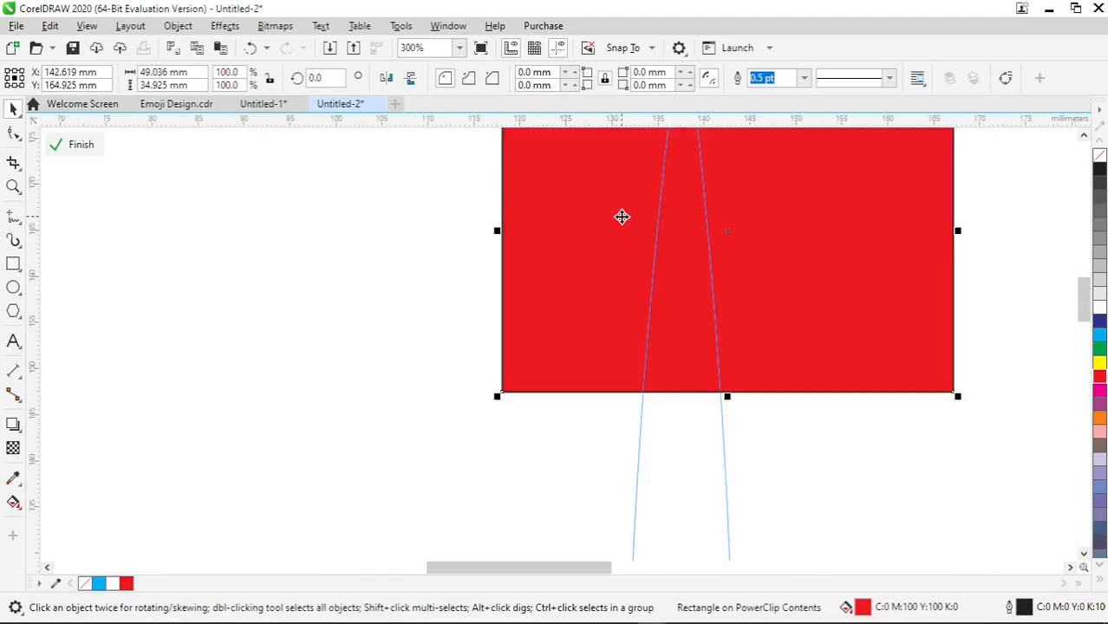
left_click_drag(1090, 303, 1084, 280)
left_click_drag(838, 389, 815, 392)
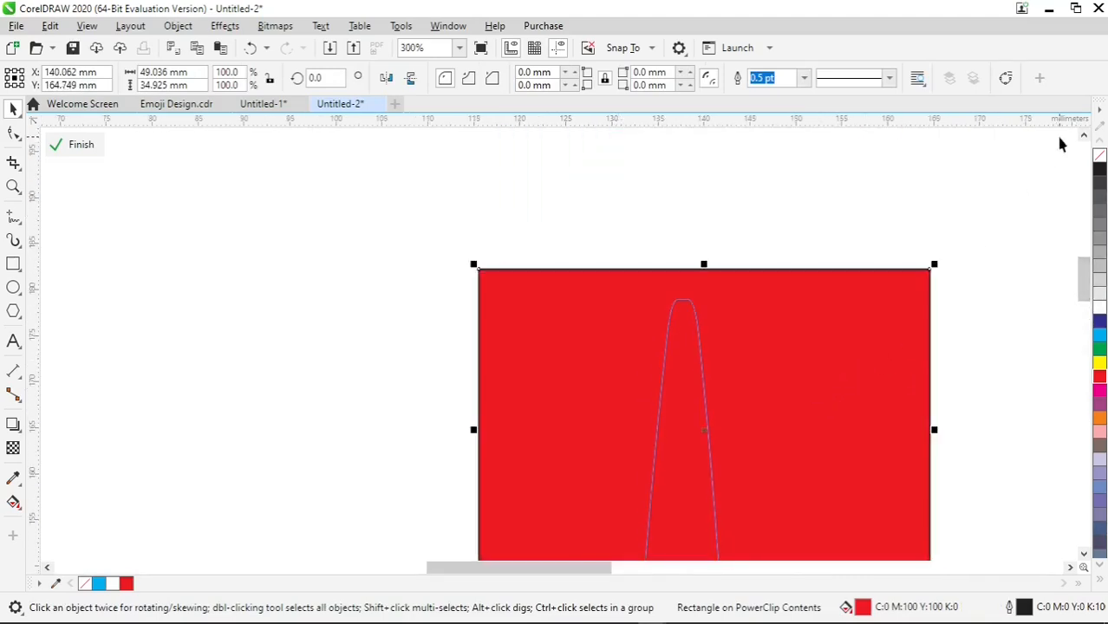
Step: Remove the red rectangle's outline and stretch its lower edge down to make it about 69.5 mm tall
right_click(1099, 156)
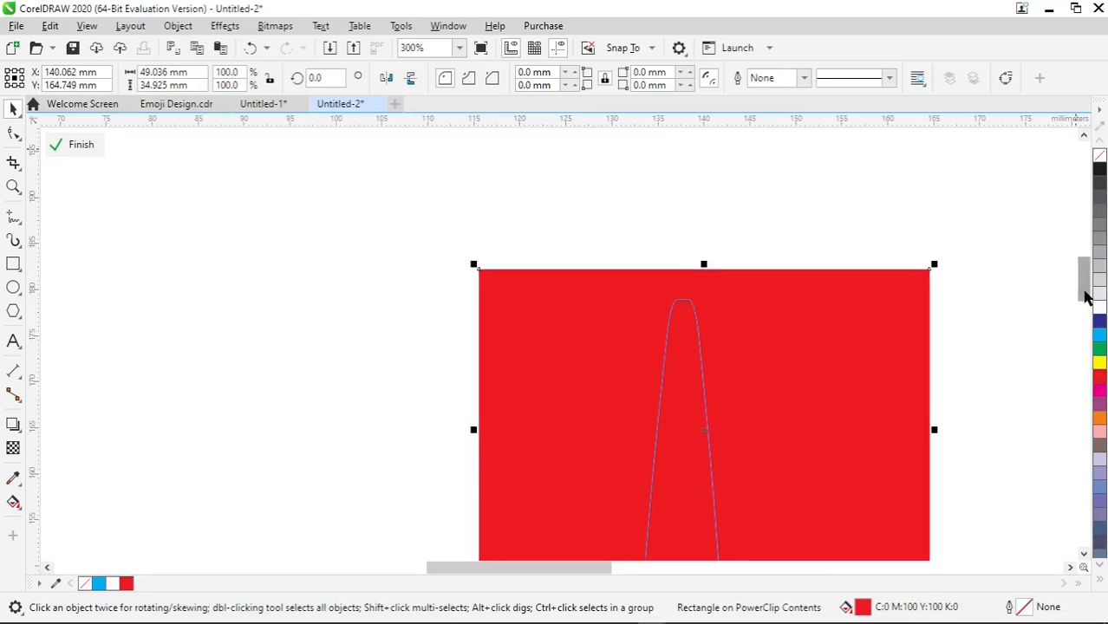
left_click_drag(1083, 295, 1084, 323)
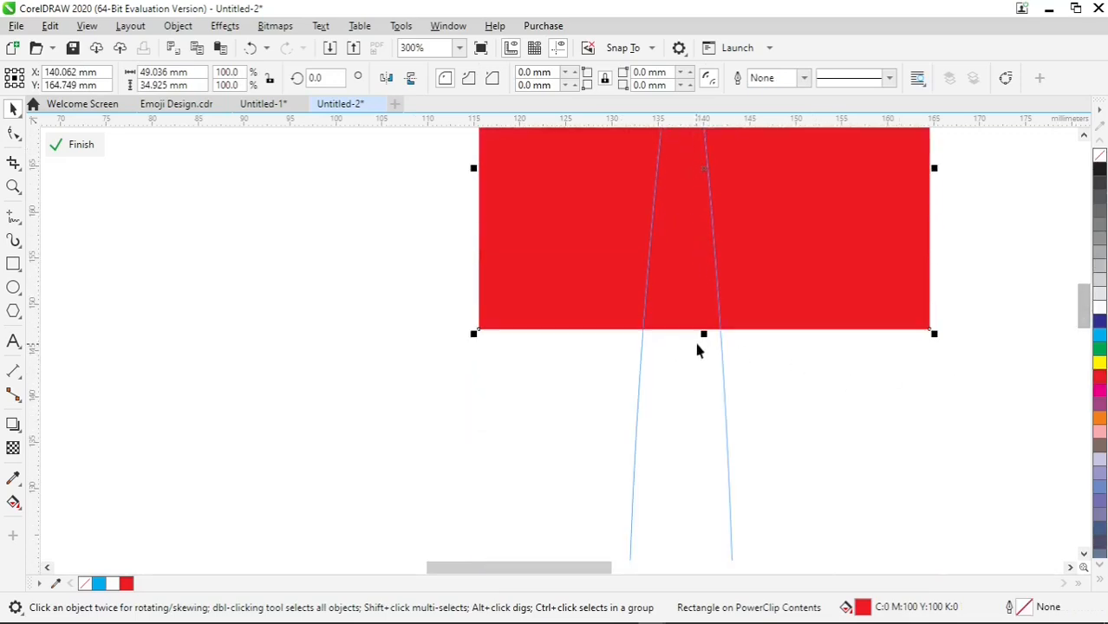
left_click_drag(703, 334, 694, 485)
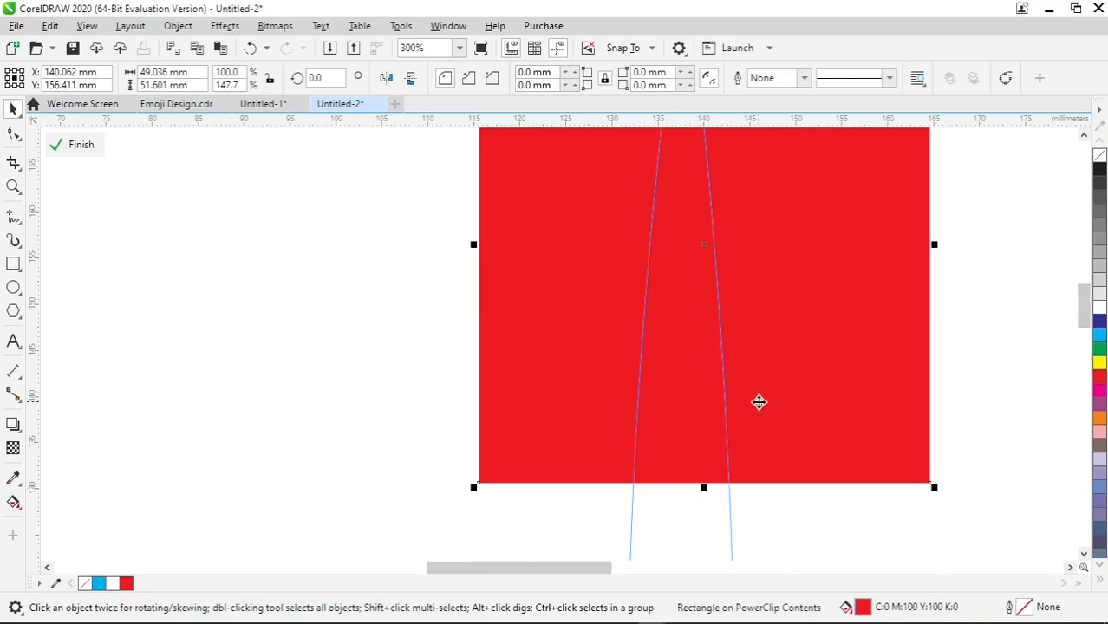
scroll(759, 402, "down", 2)
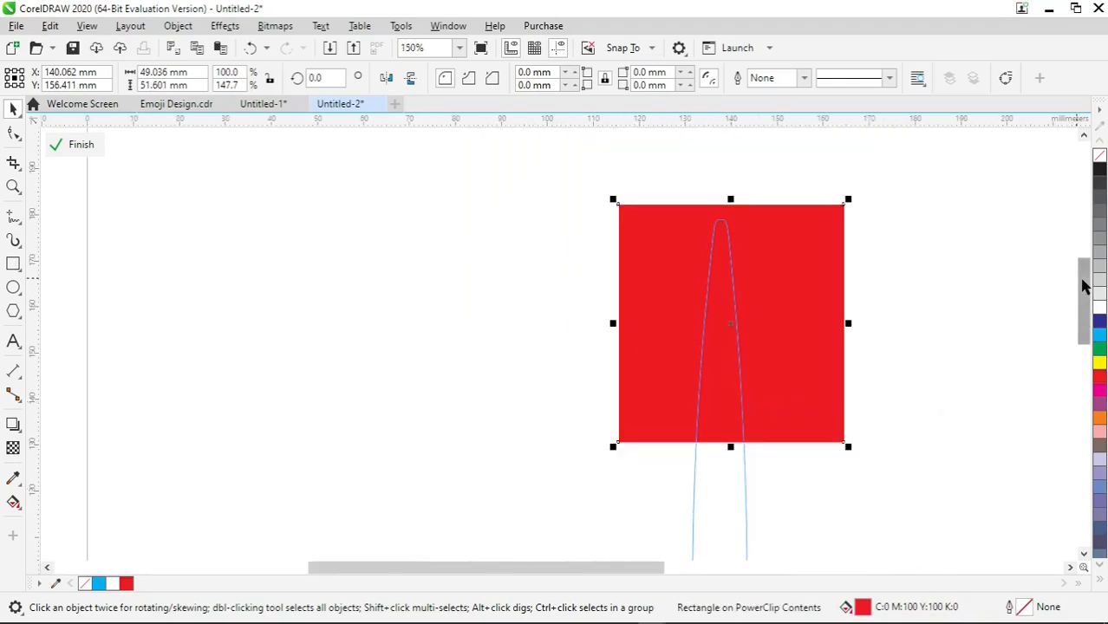
left_click_drag(1085, 286, 1086, 299)
key("F4")
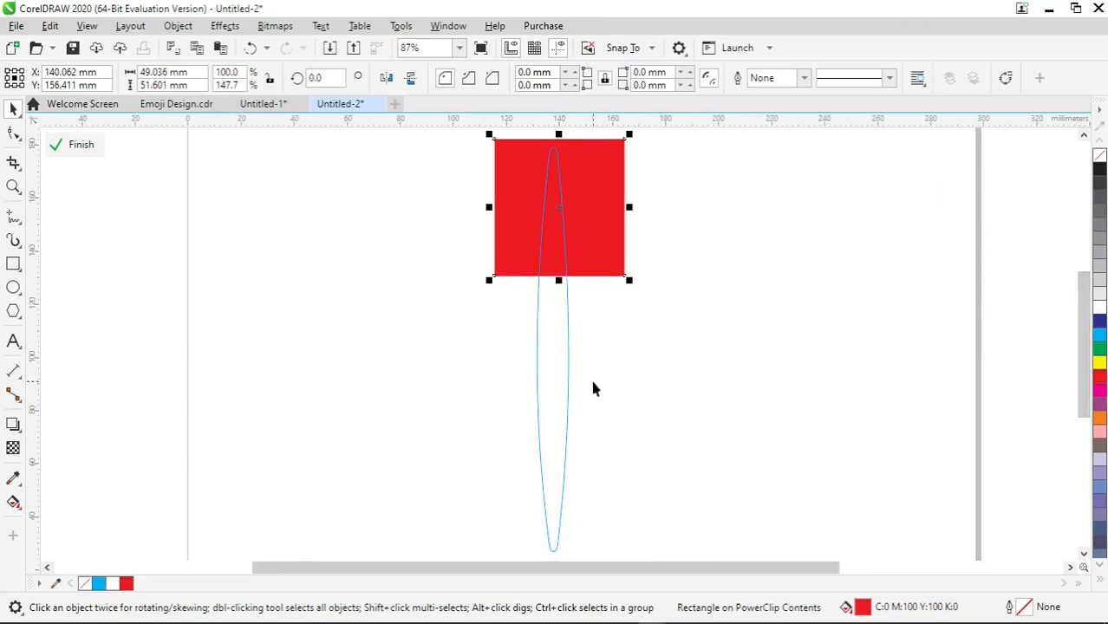
left_click_drag(559, 284, 560, 328)
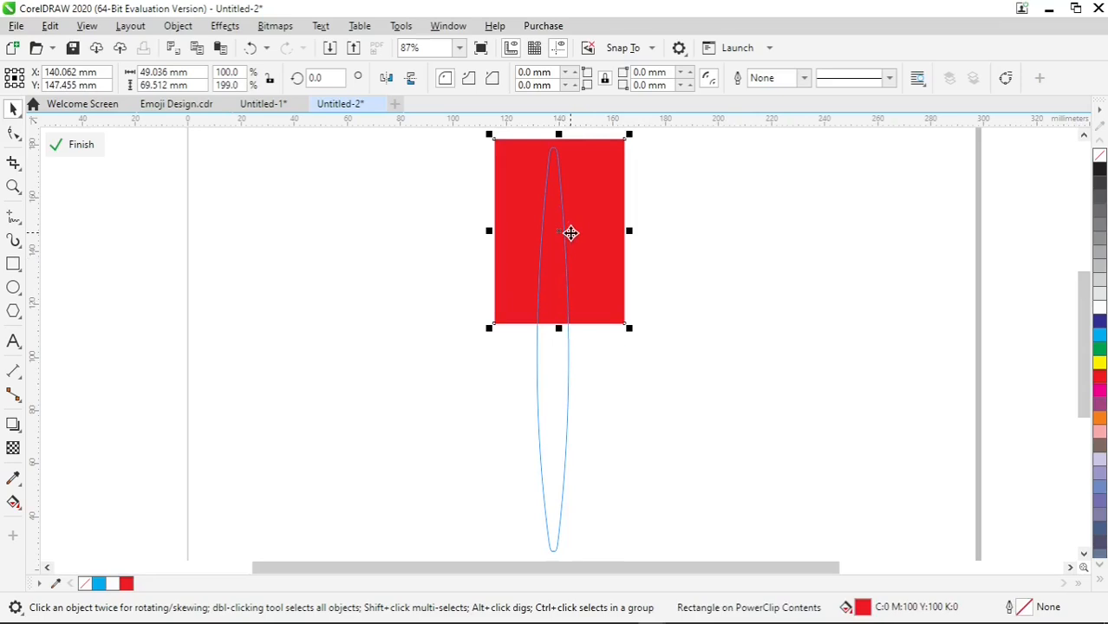
Step: Place a copy of the red rectangle straight below it and fill the copy with dark blue (C100 M100 Y0 K0)
left_click_drag(578, 251, 566, 458)
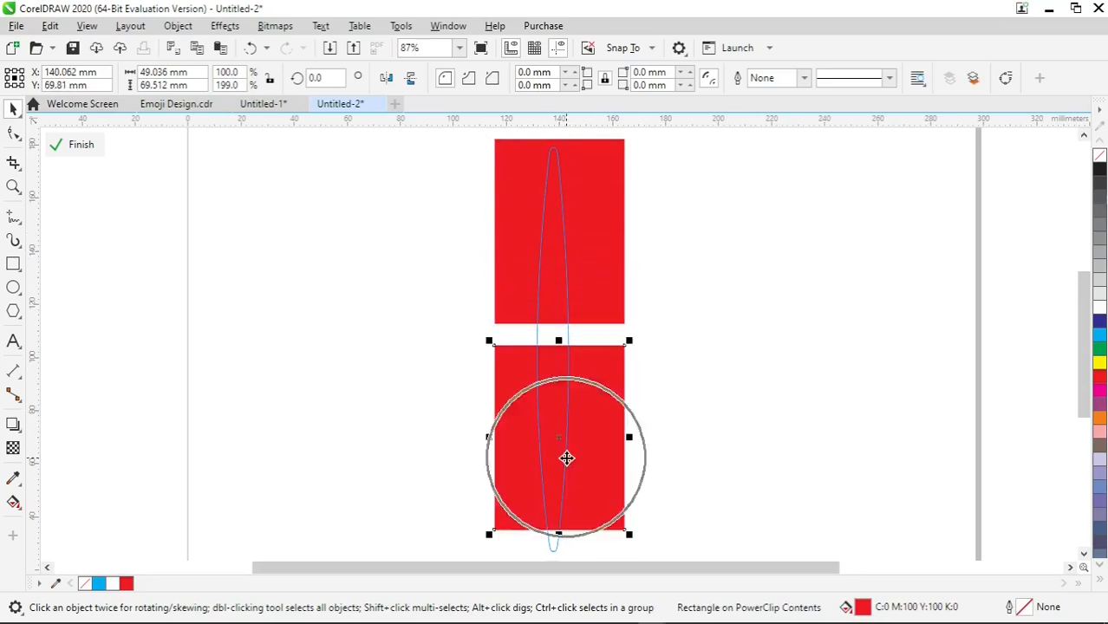
scroll(550, 300, "up", 2)
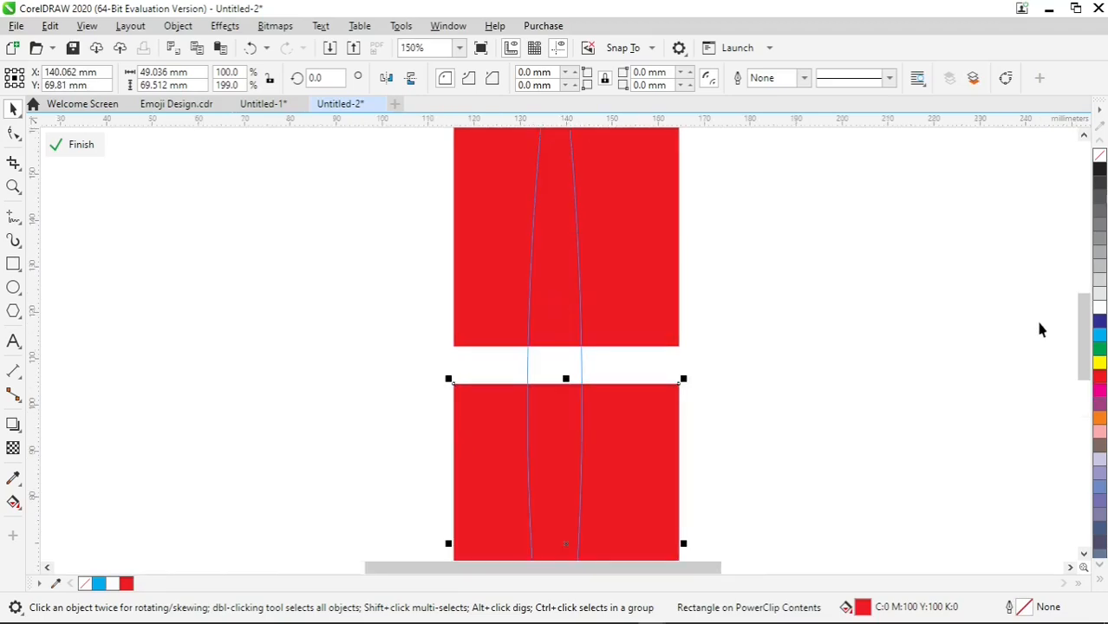
left_click(1100, 323)
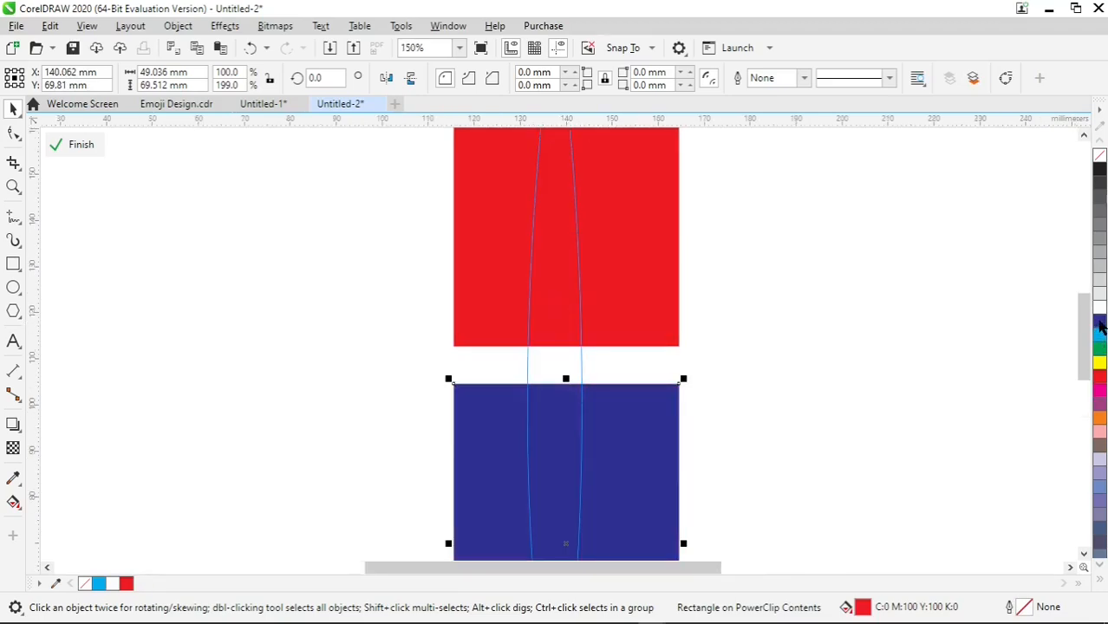
Step: Move the blue rectangle straight up until its top edge meets the red rectangle's bottom edge
scroll(546, 363, "up", 2)
left_click_drag(564, 457, 564, 381)
scroll(556, 343, "up", 4)
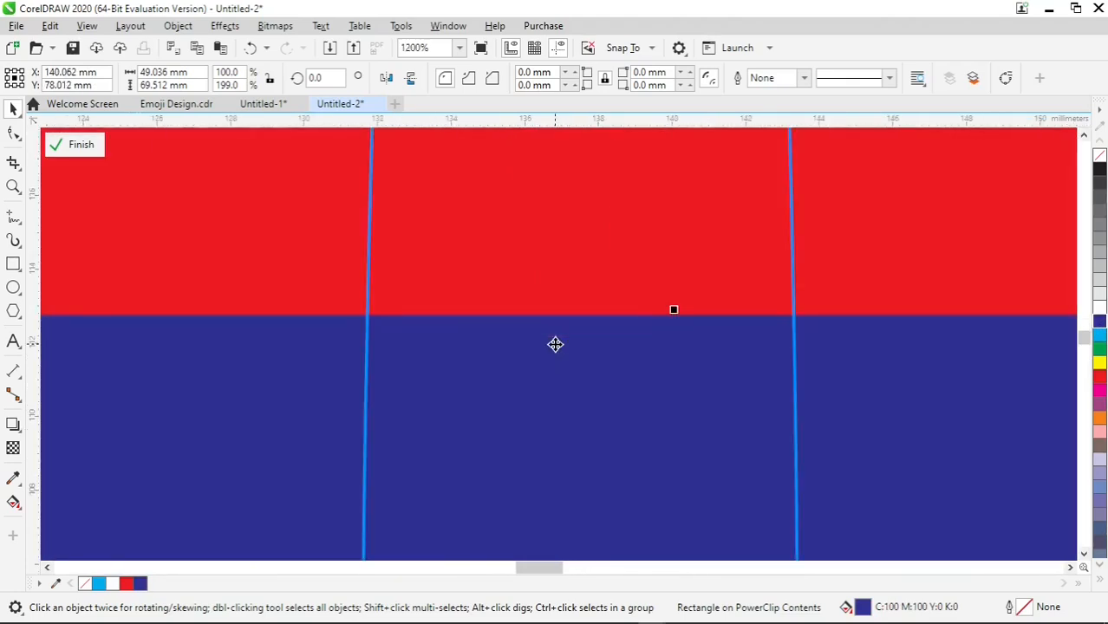
scroll(556, 344, "down", 4)
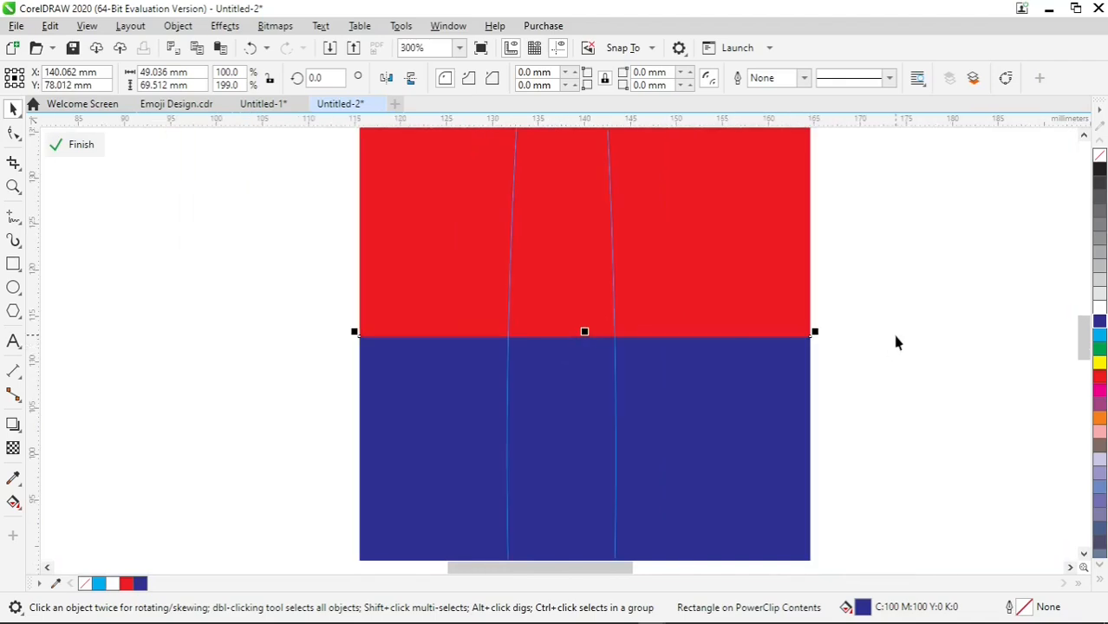
scroll(895, 342, "down", 2)
scroll(895, 342, "down", 2)
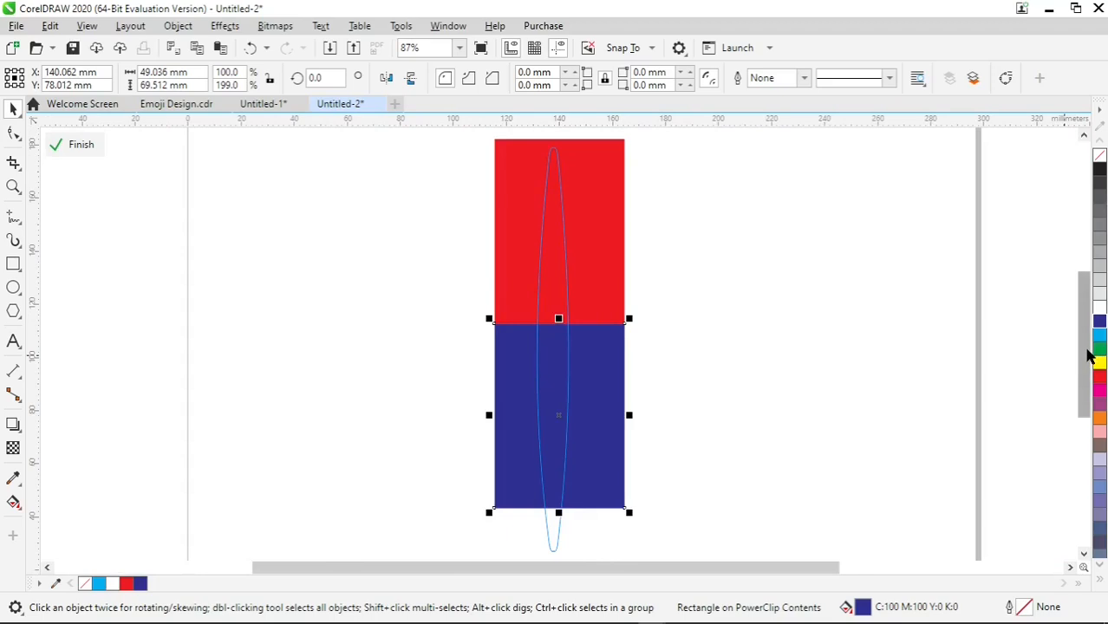
Step: Raise the blue rectangle's lower edge to make it about 66 mm tall, exposing more of the shape's lower tip
scroll(1075, 360, "down", 2)
scroll(572, 397, "up", 5)
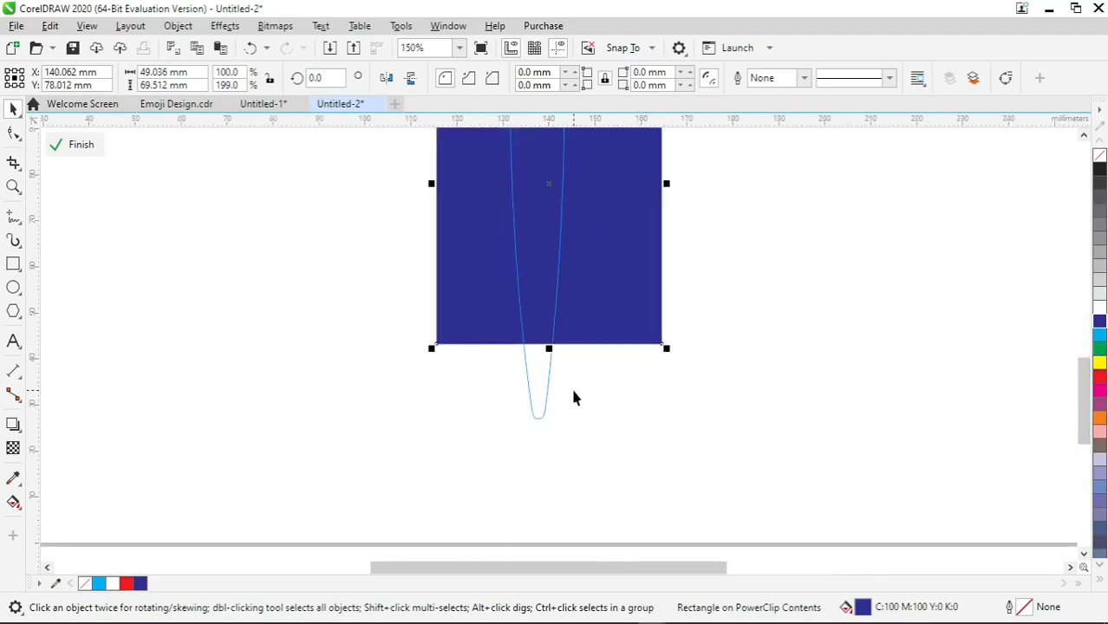
scroll(572, 396, "down", 4)
left_click_drag(553, 345, 548, 331)
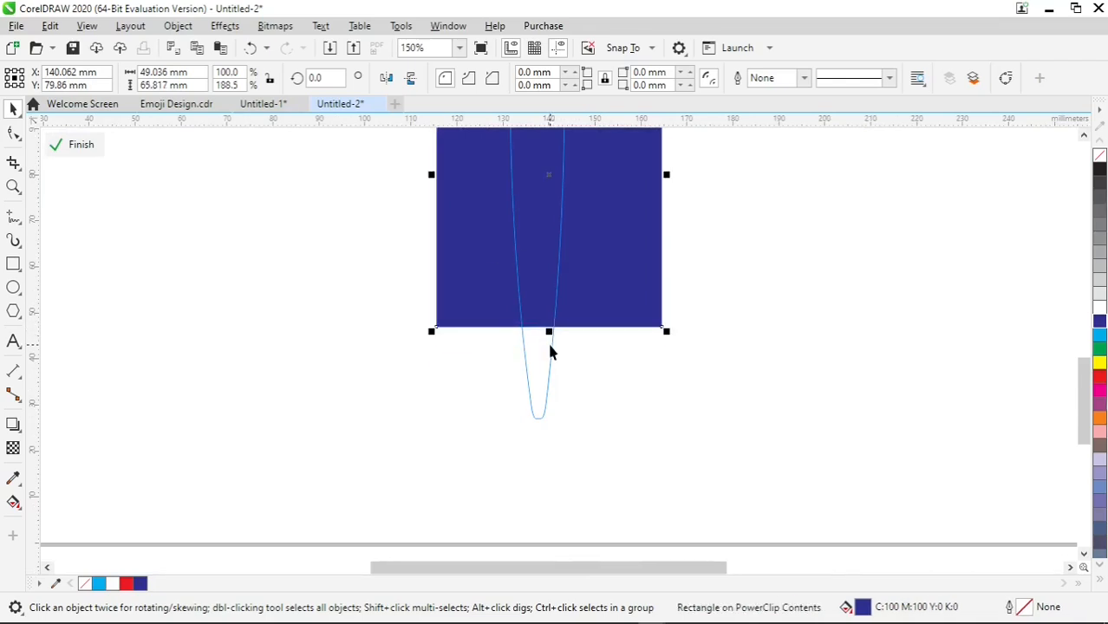
Step: Place a copy of the blue rectangle over the shape's lower tip and fill it with brown-gray (C0 M20 Y20 K60)
mouse_move(1082, 369)
left_mouse_down()
mouse_move(1081, 334)
mouse_move(1081, 384)
left_mouse_up()
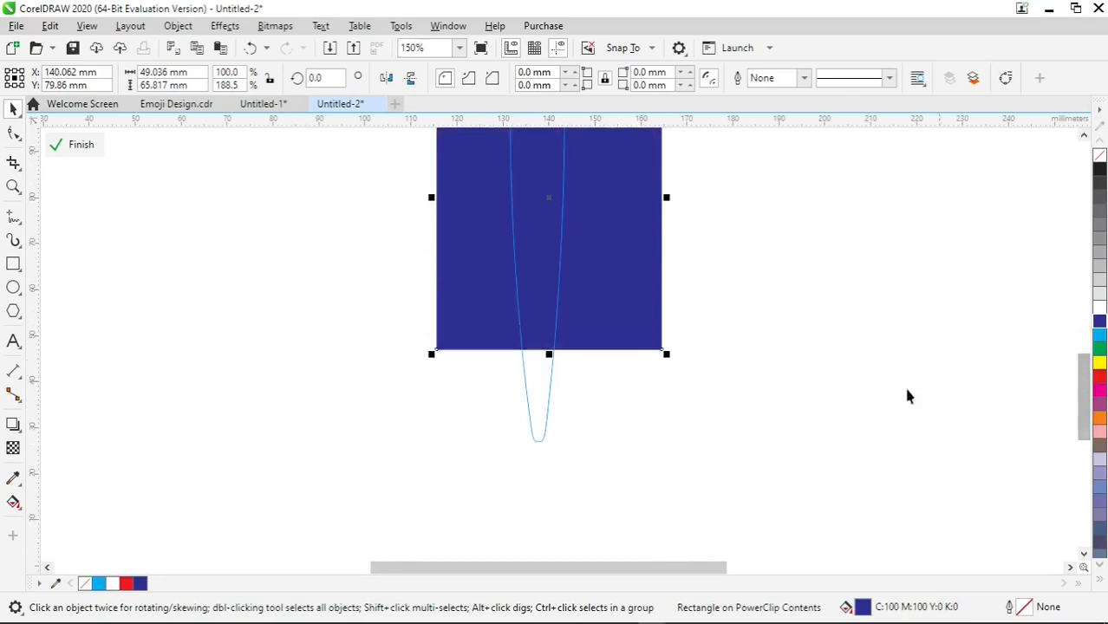
left_click_drag(608, 282, 648, 497)
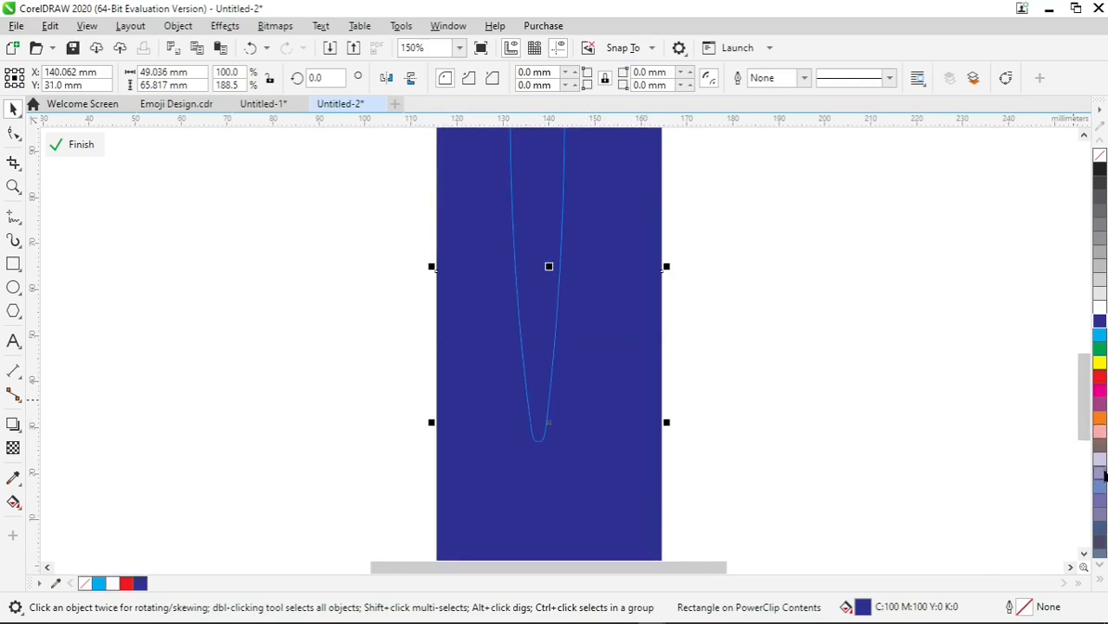
left_click(1099, 447)
Step: Align the brown-gray rectangle's top edge with the blue rectangle's bottom edge and finish editing the PowerClip
left_click_drag(580, 340, 579, 447)
scroll(549, 356, "up", 4)
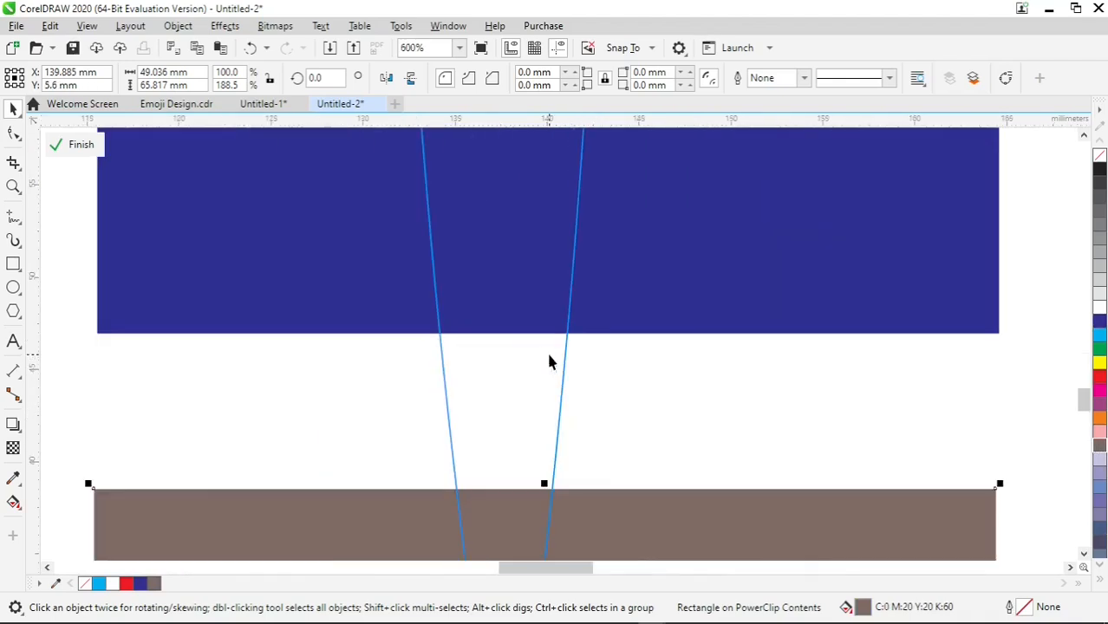
left_click_drag(617, 530, 614, 375)
left_click(613, 374)
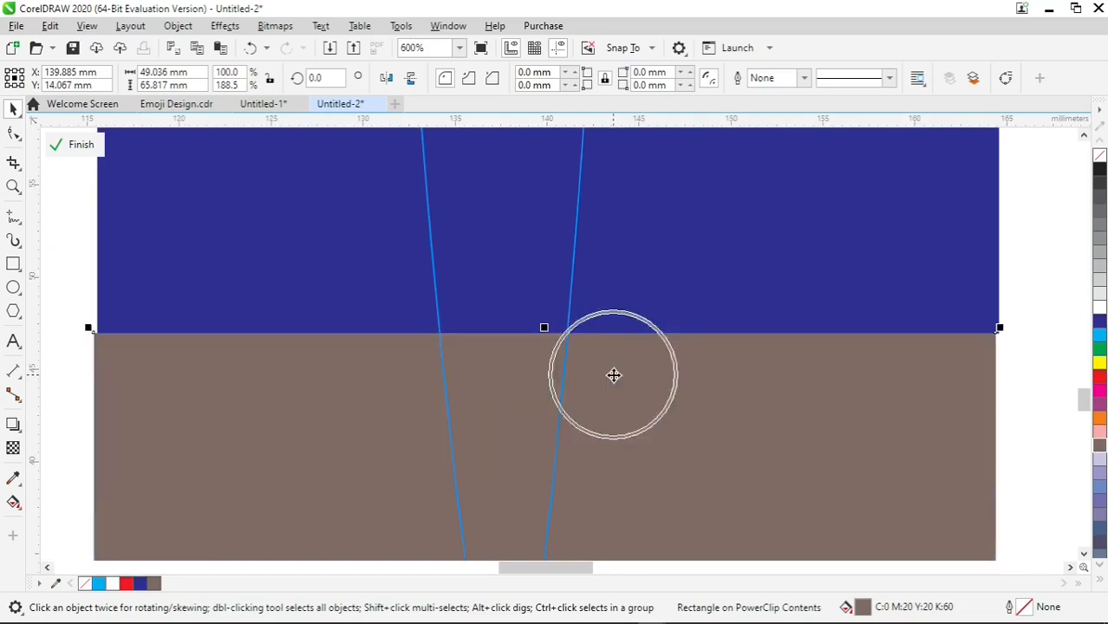
key("F4")
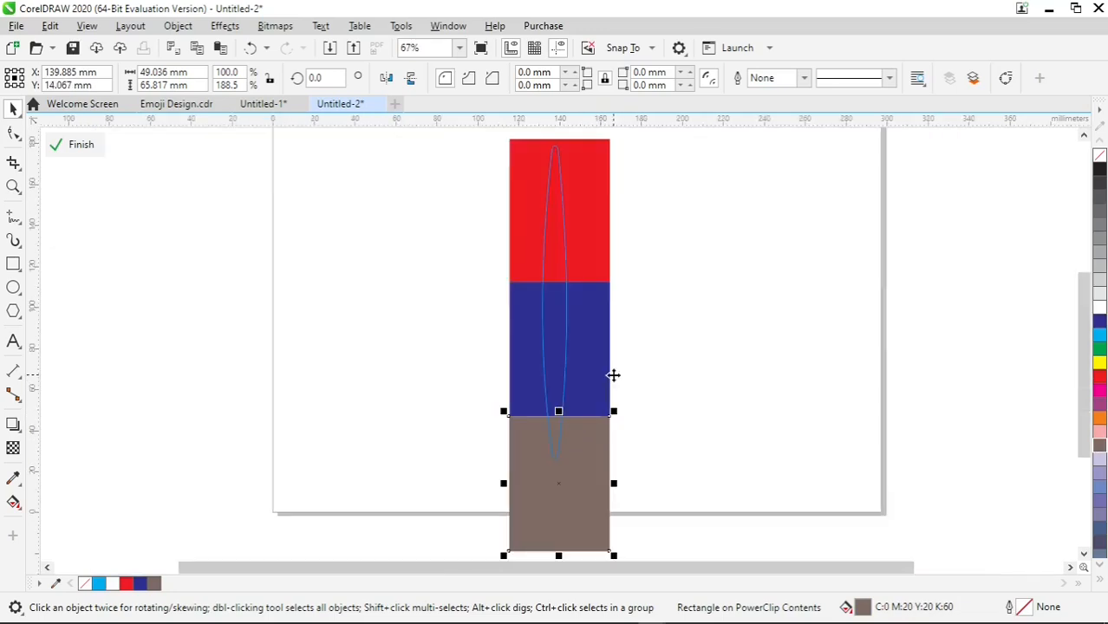
left_click(743, 323)
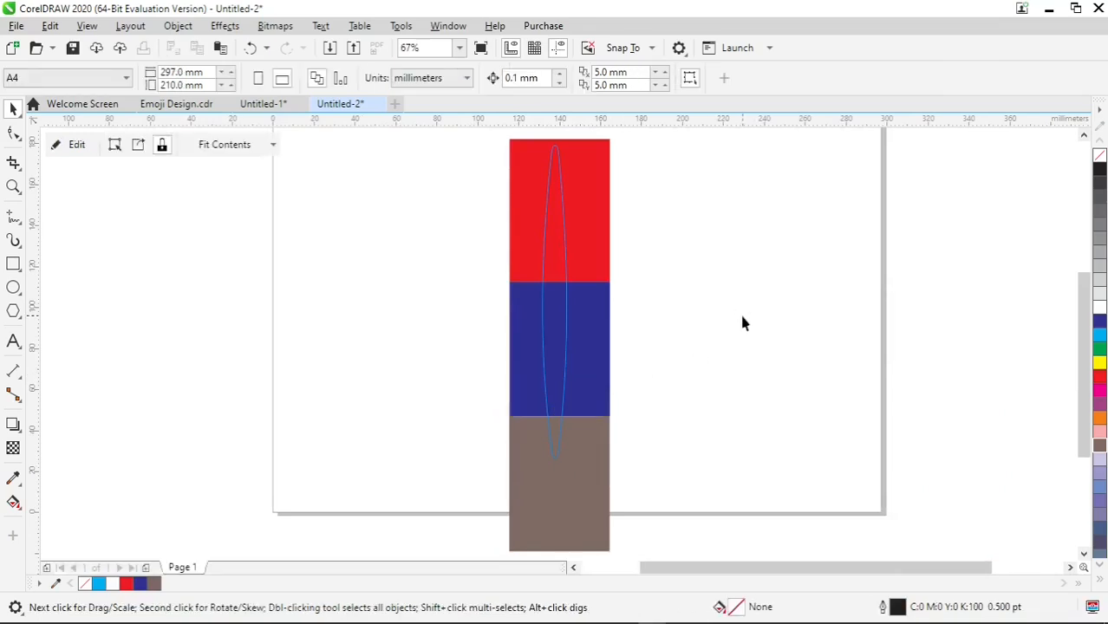
left_click(743, 324)
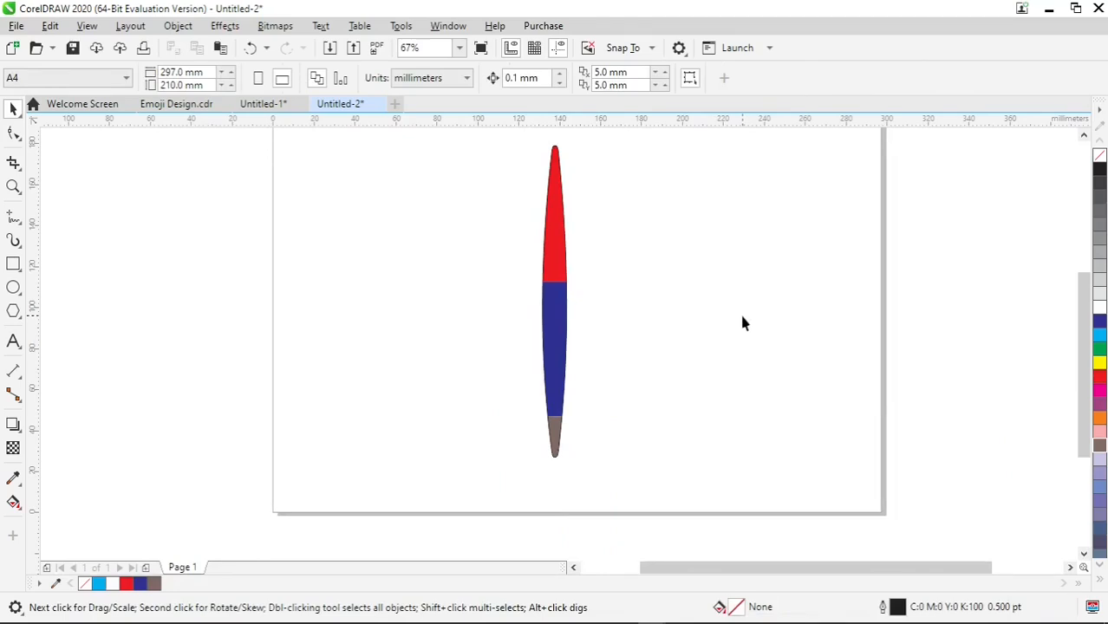
Step: Reopen the PowerClip contents and give the red rectangle a vertical gradient from red near its bottom to orange at its top
left_click(561, 312)
right_click(561, 310)
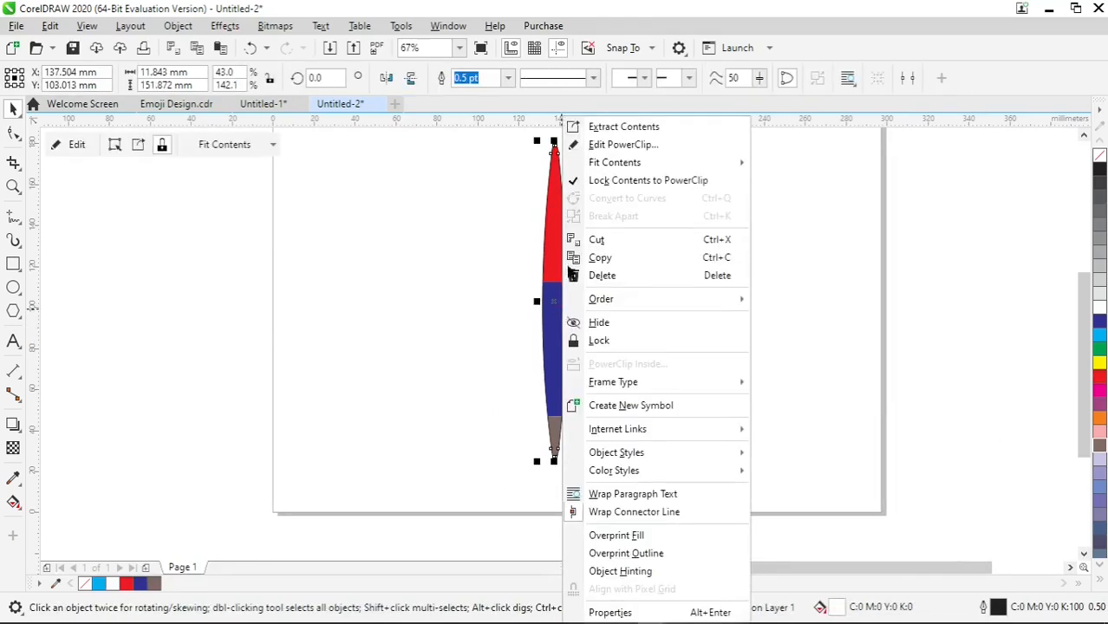
left_click(620, 145)
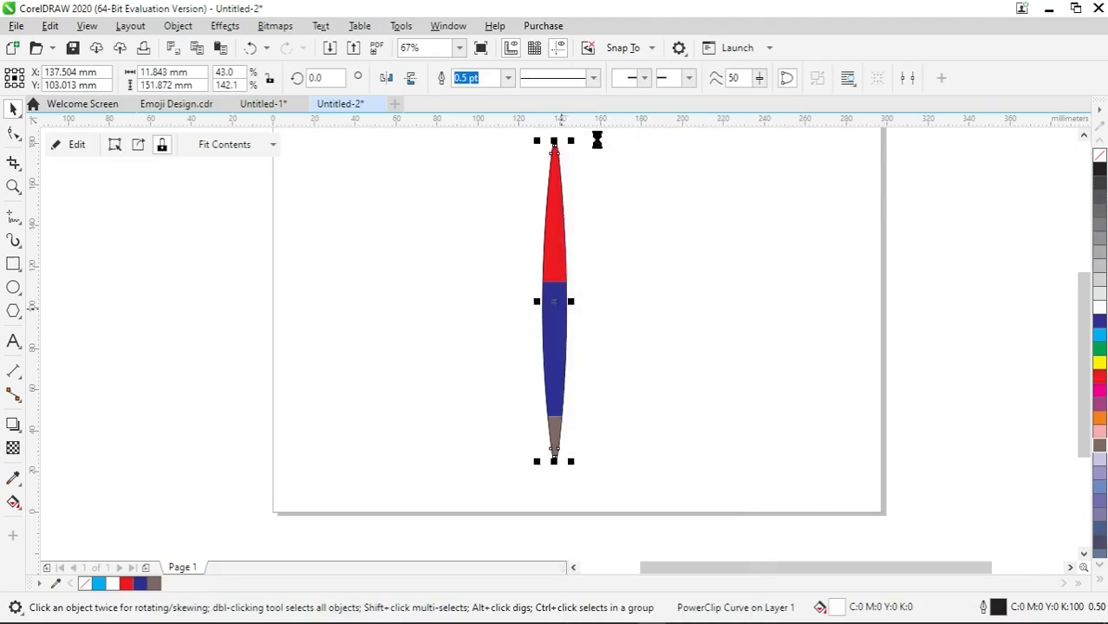
left_click(555, 229)
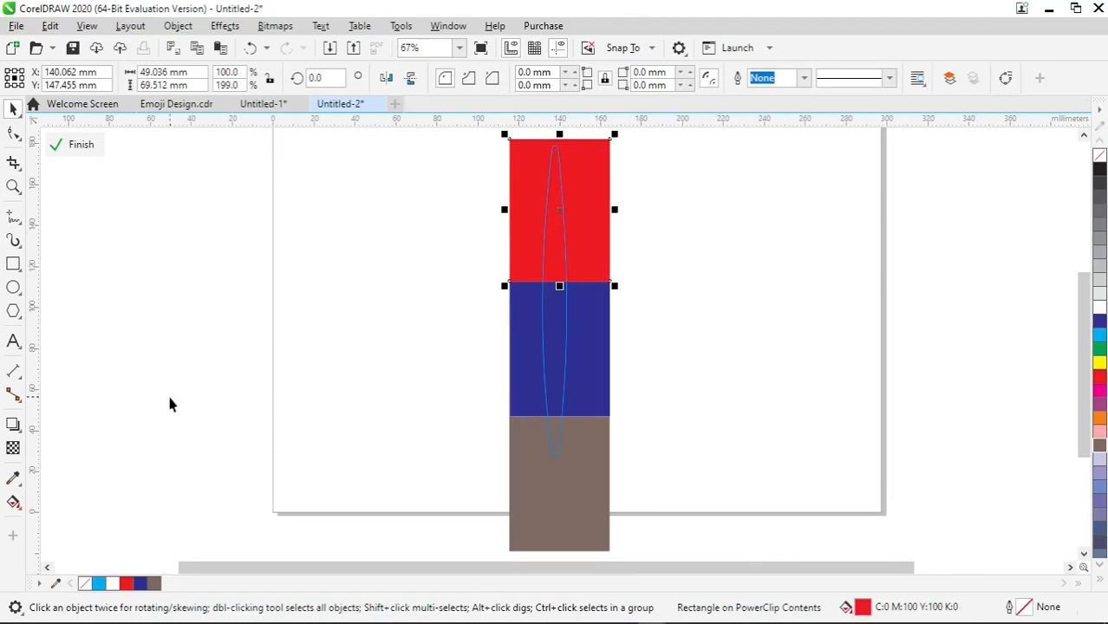
left_click(13, 503)
left_click_drag(556, 252, 559, 149)
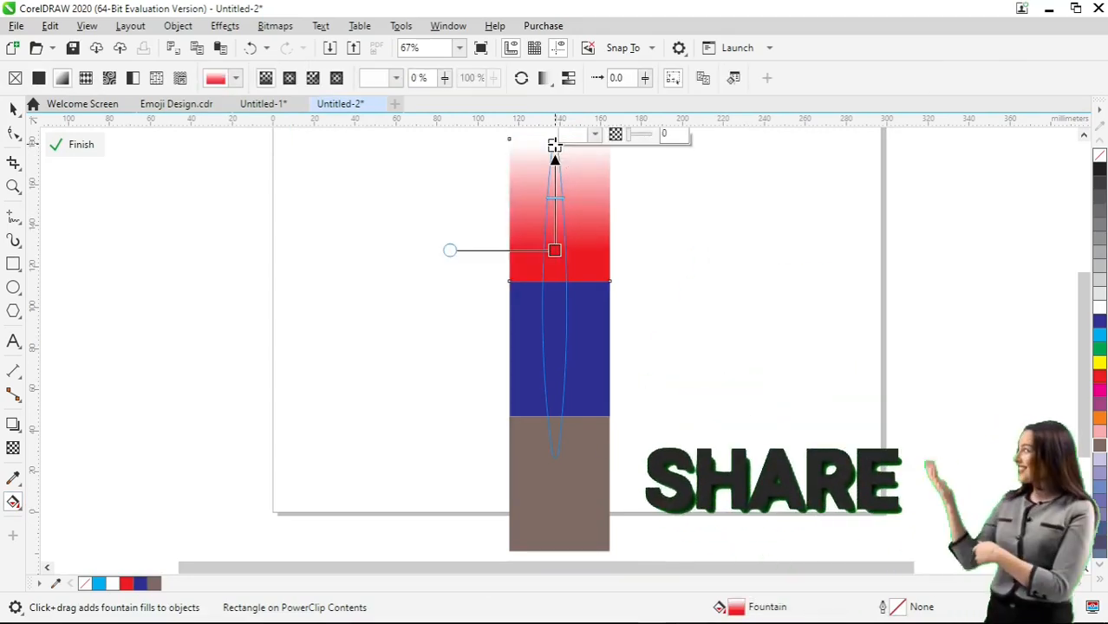
left_click(1100, 420)
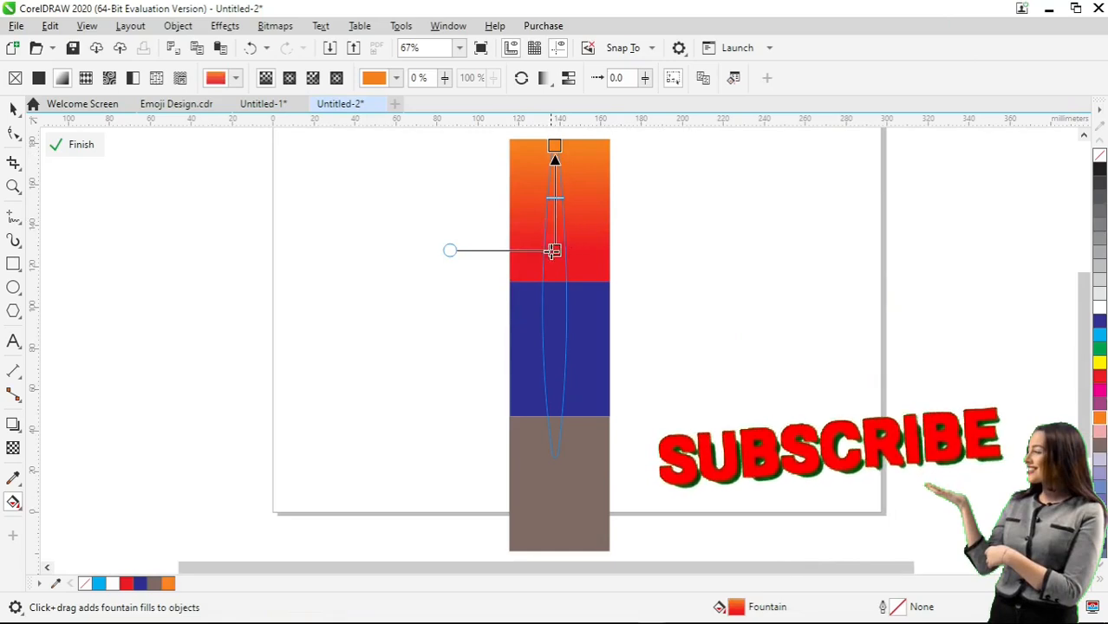
left_click_drag(554, 251, 554, 268)
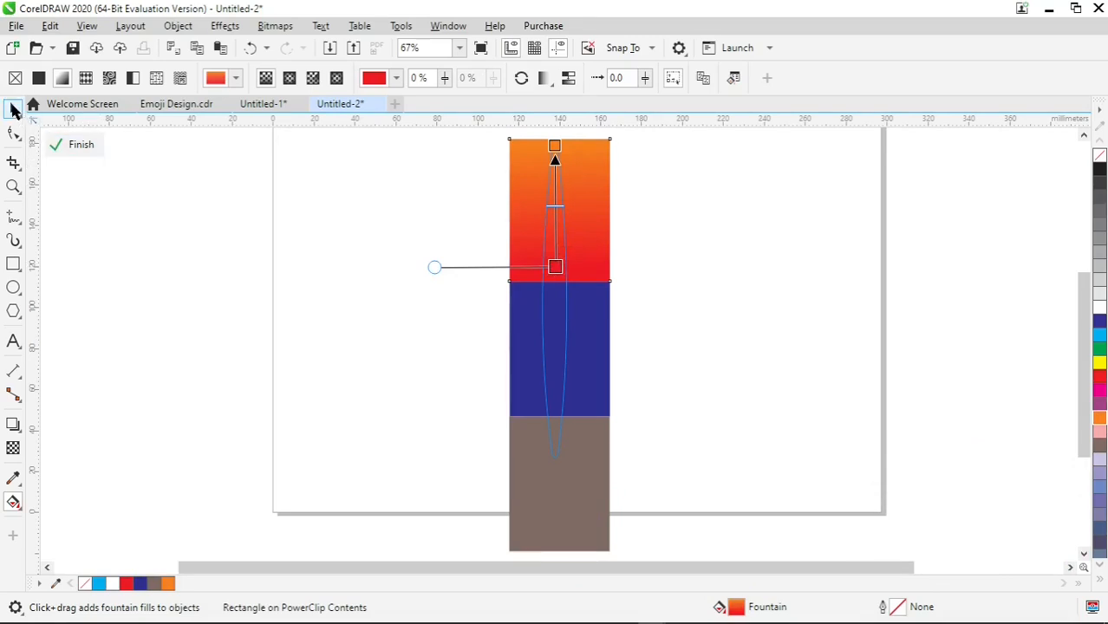
left_click(15, 110)
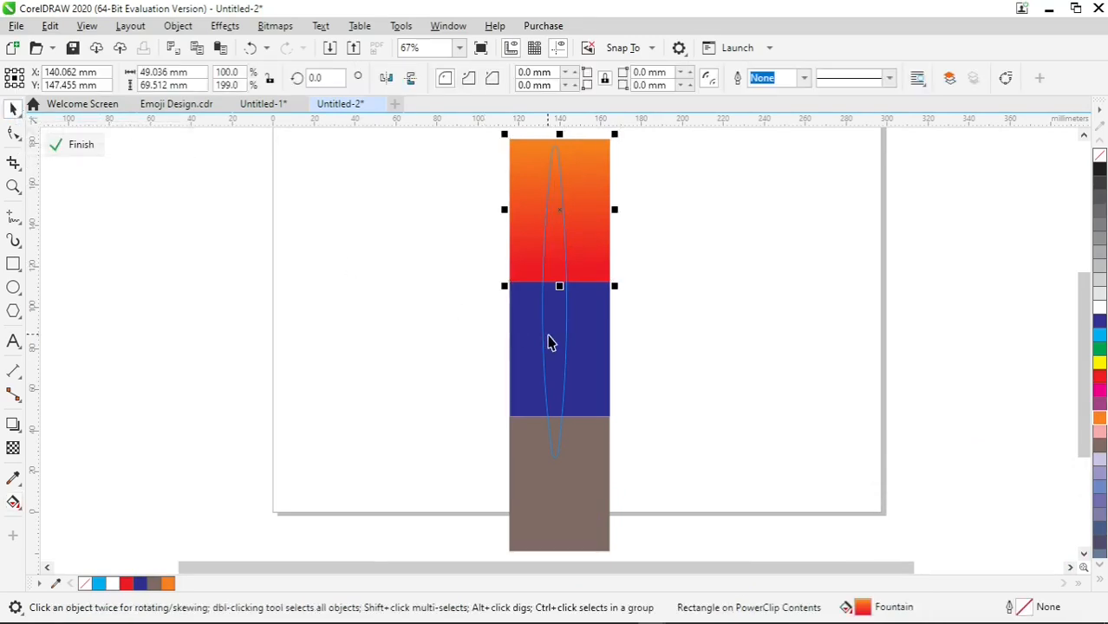
Step: Give the blue rectangle a vertical gradient from blue just below its bottom edge to white well above its top edge
left_click(14, 506)
left_click(557, 372)
left_click_drag(557, 382, 555, 305)
left_click_drag(557, 382, 564, 384)
left_click_drag(554, 301, 556, 294)
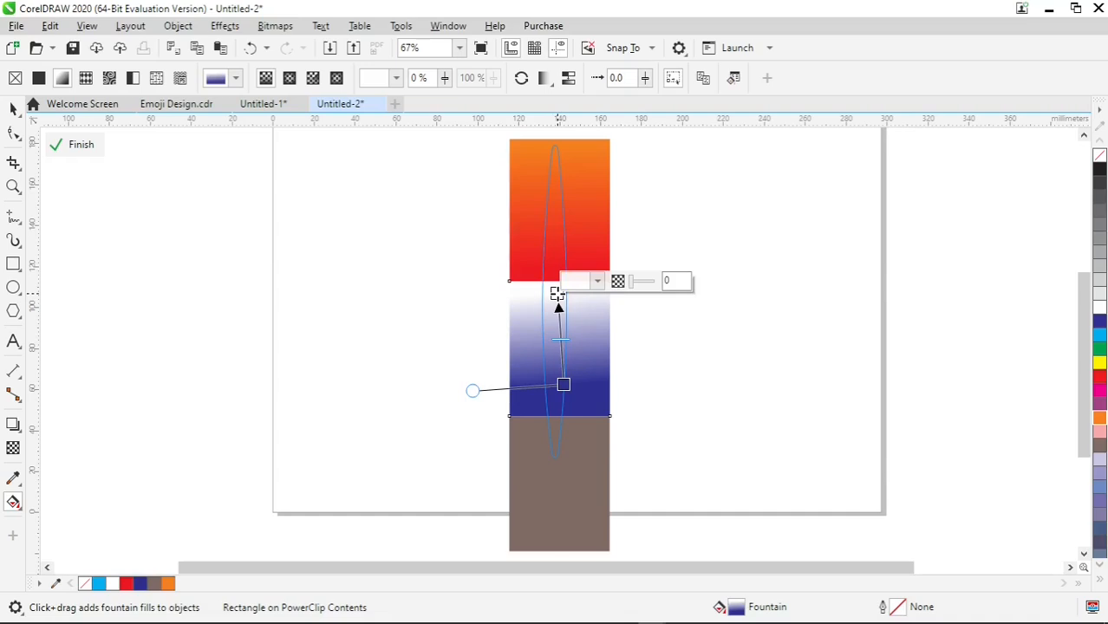
left_click_drag(556, 294, 561, 201)
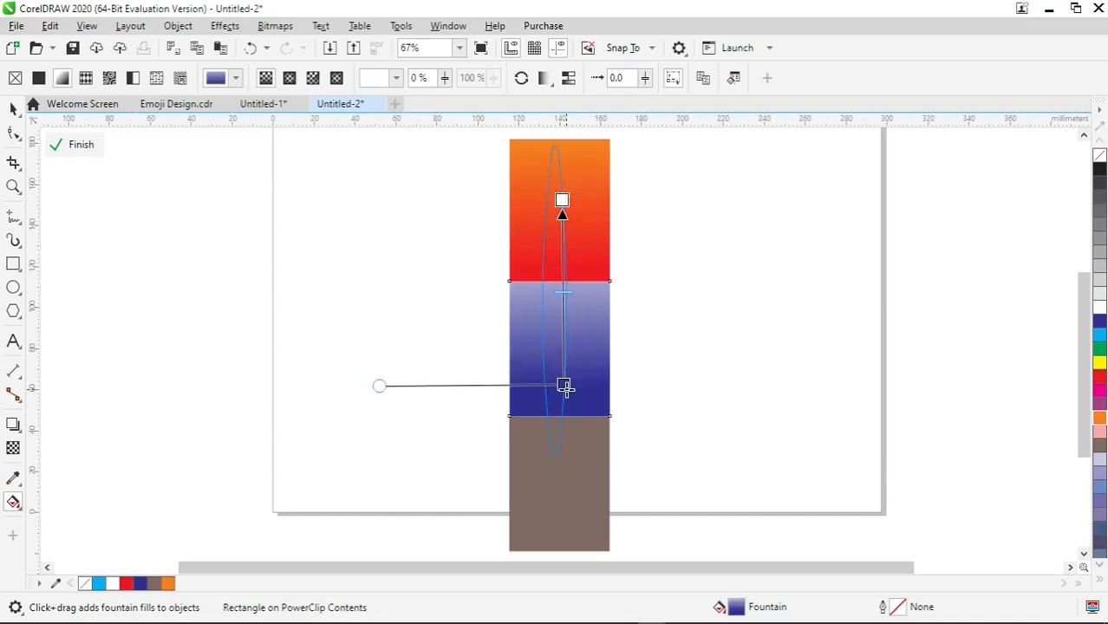
left_click_drag(564, 388, 565, 452)
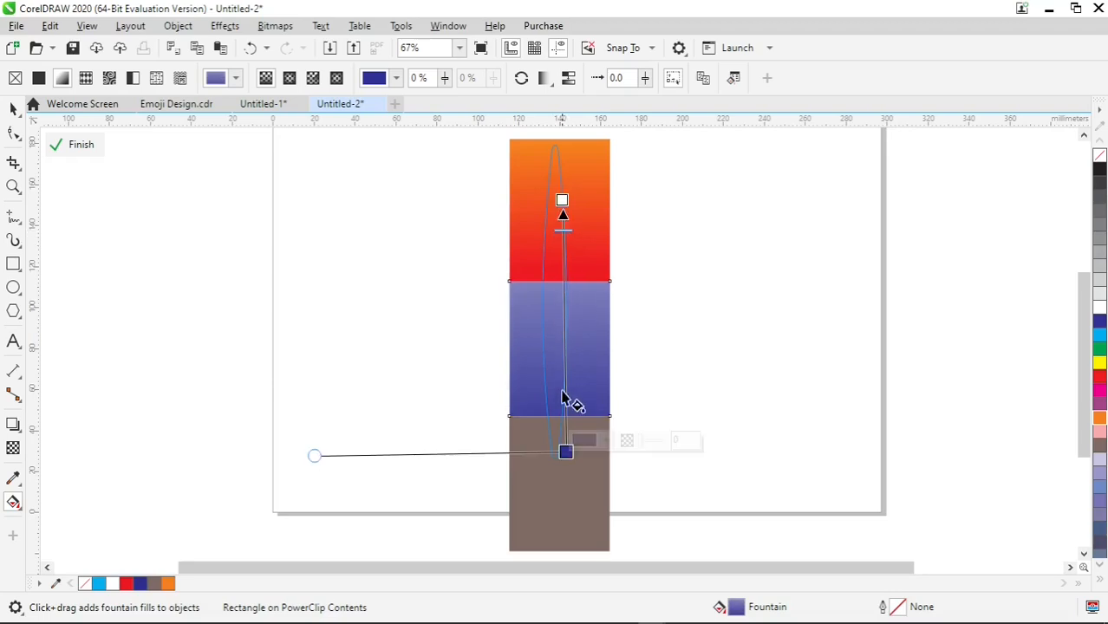
left_click_drag(561, 452, 560, 426)
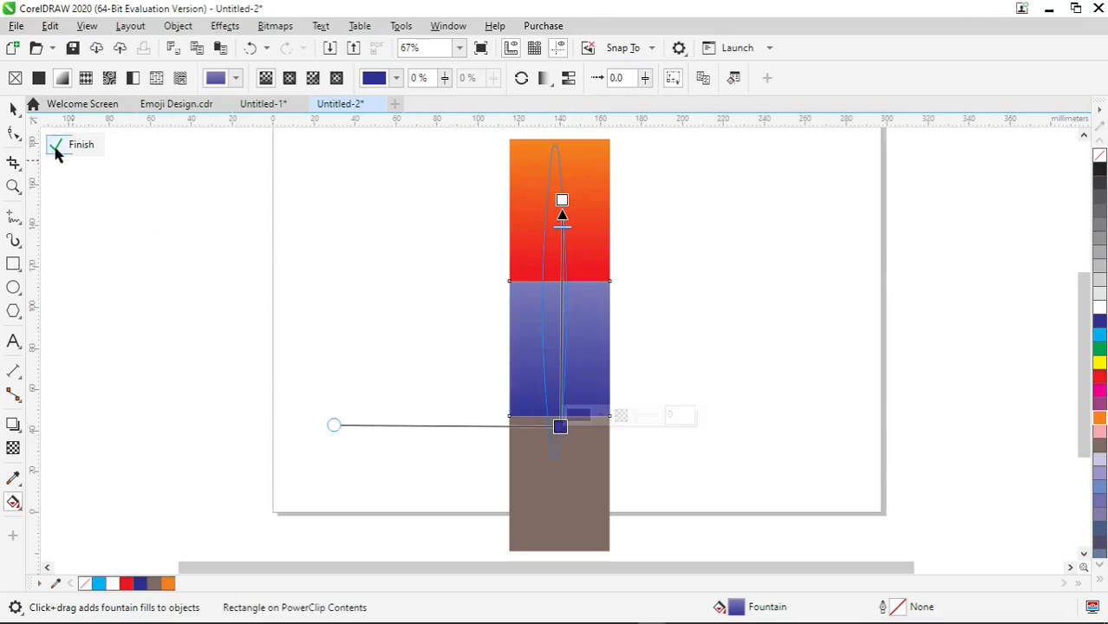
Step: Fill the bottom brown-gray rectangle with Deep Navy Blue (C40 M40 Y0 K60)
left_click(13, 108)
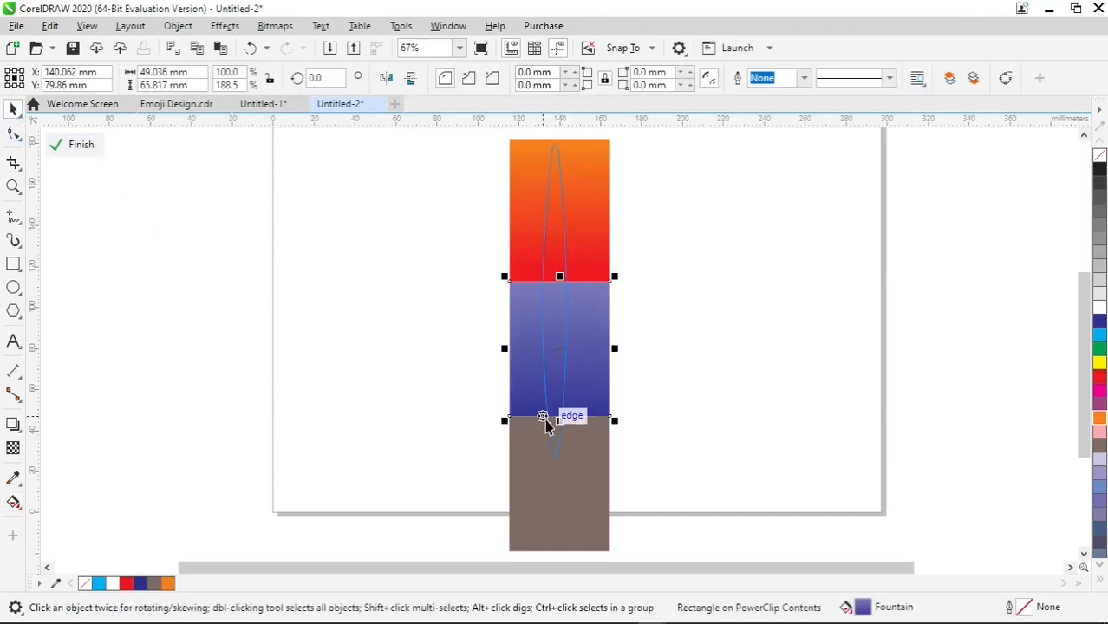
left_click(569, 473)
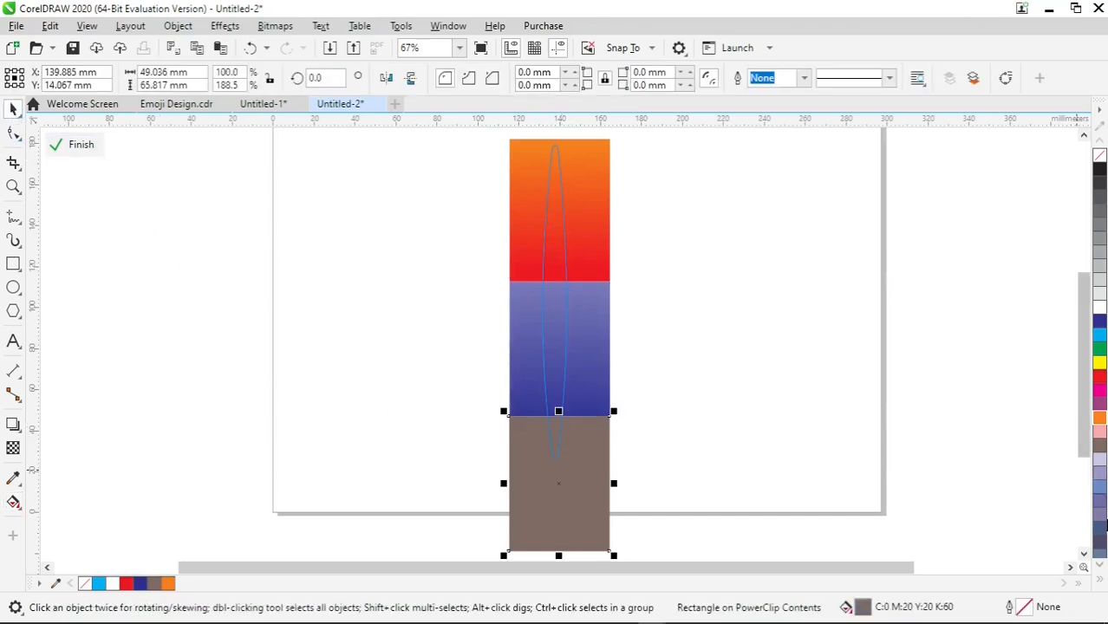
left_click(1102, 544)
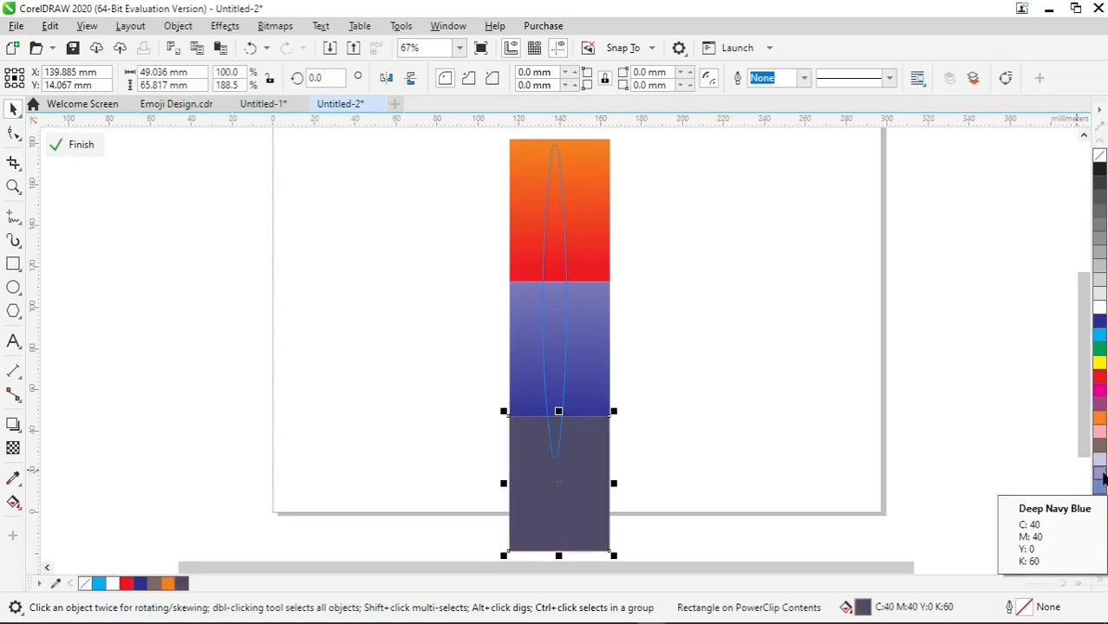
Step: Fill the bottom rectangle with the brown-gray C0 M20 Y20 K60 swatch and finish editing the PowerClip
left_click(1099, 465)
left_click(1099, 448)
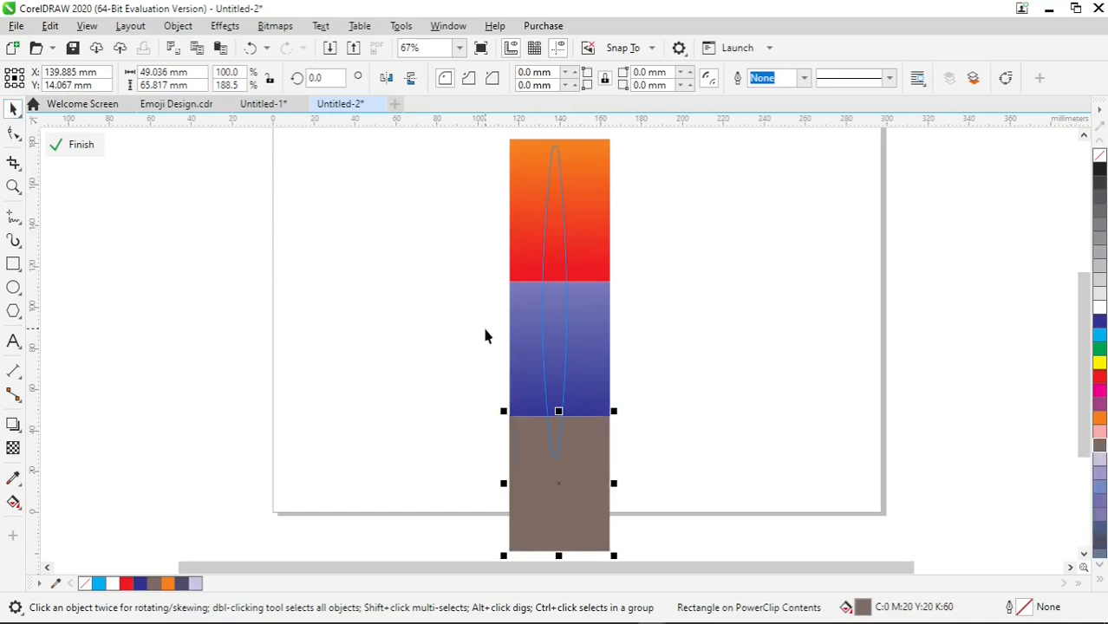
right_click(540, 309)
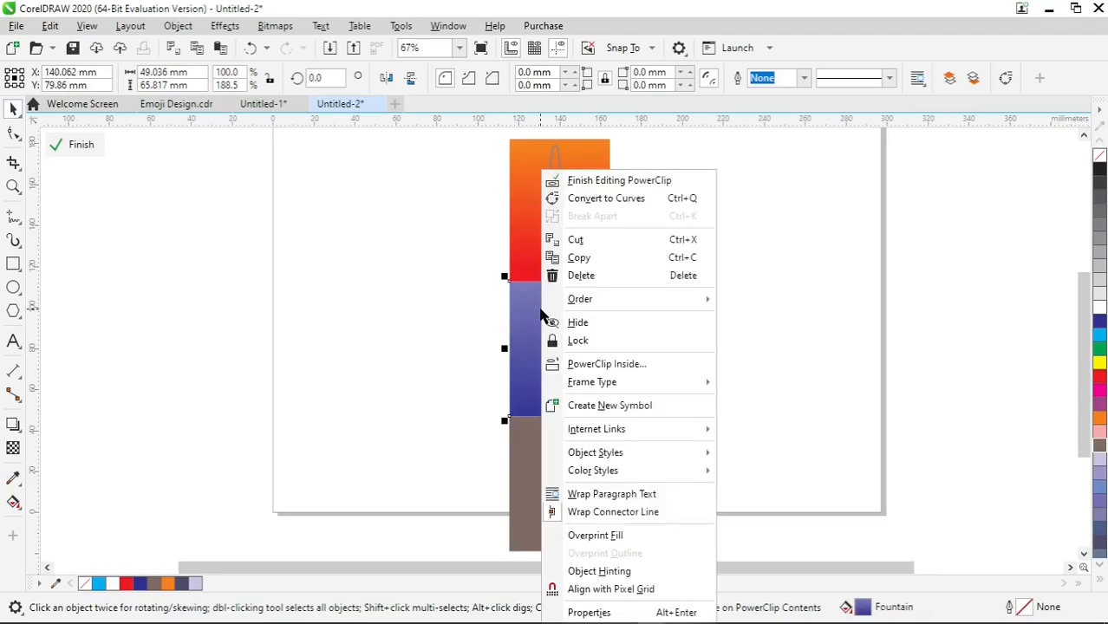
left_click(578, 180)
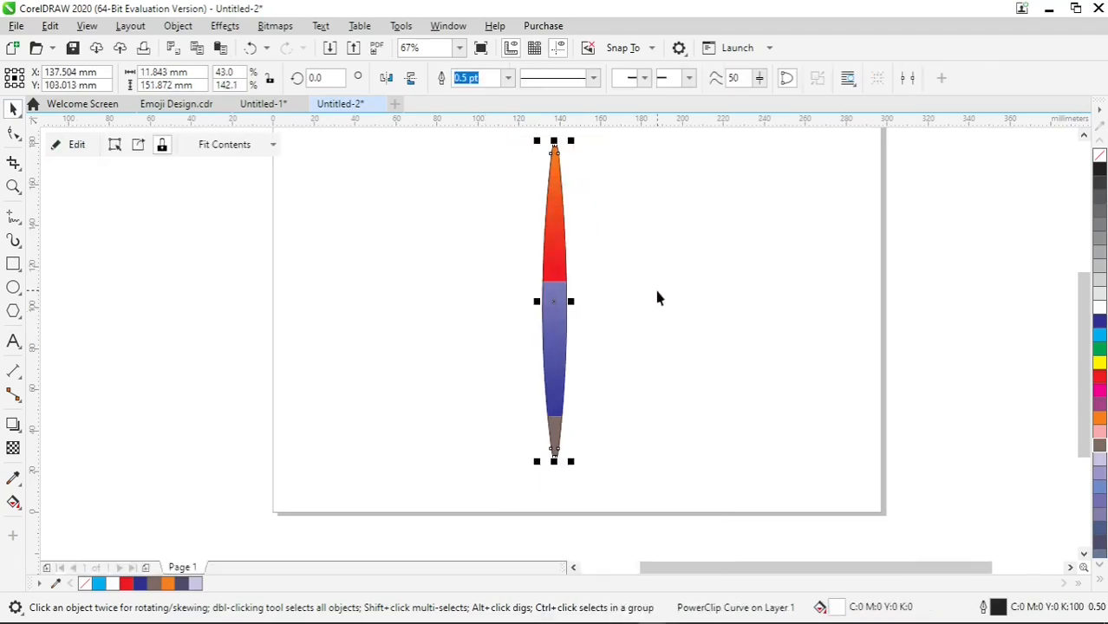
left_click(620, 328)
Step: Examine the colored sections of the tapered shape and the outline of its bottom tip up close
scroll(555, 362, "up", 2)
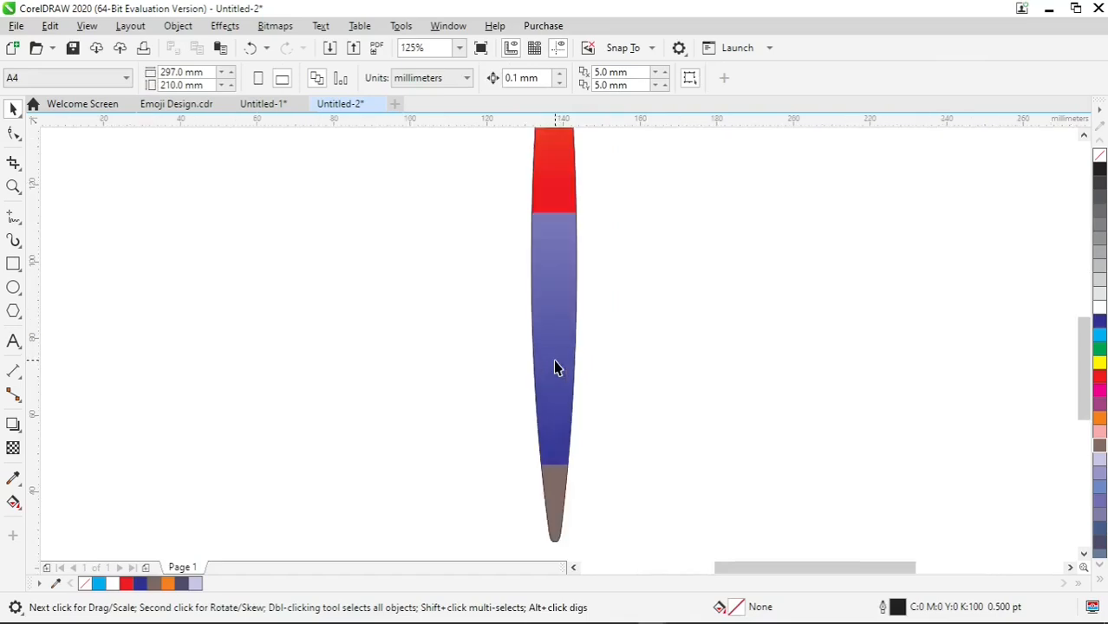
scroll(555, 362, "down", 1)
scroll(555, 366, "down", 2)
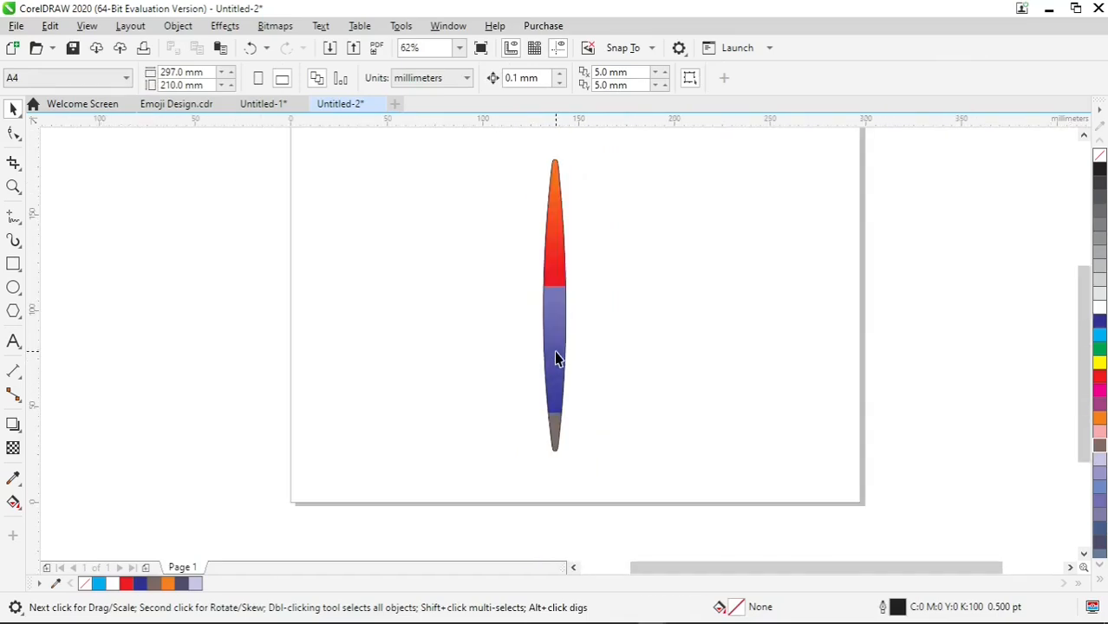
scroll(556, 358, "up", 1)
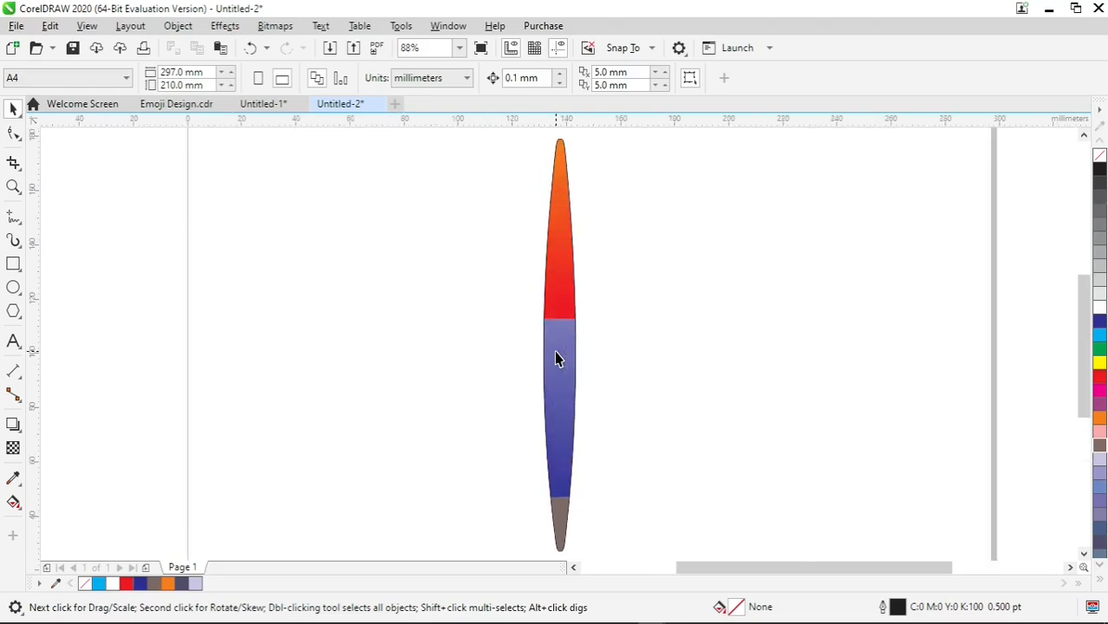
left_click_drag(1081, 317, 1084, 371)
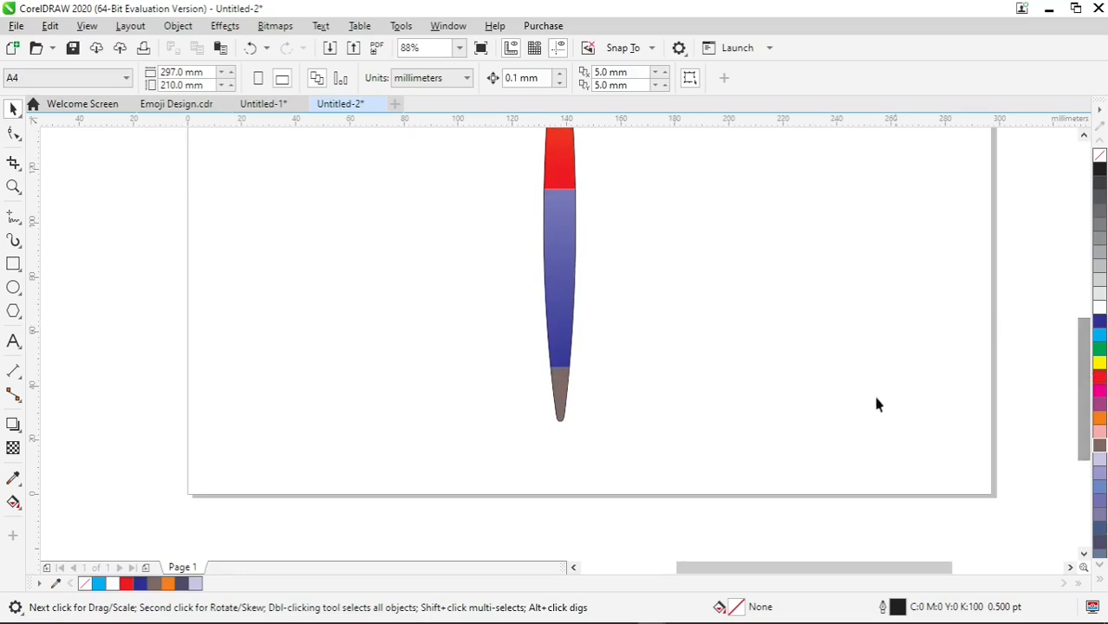
scroll(562, 433, "up", 6)
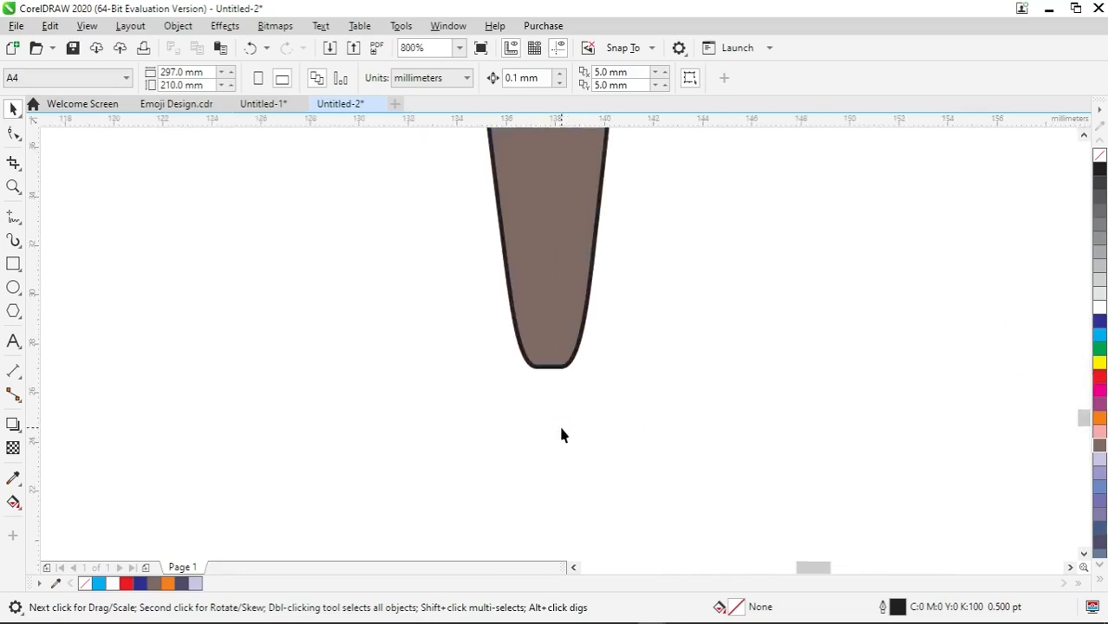
scroll(560, 435, "down", 4)
scroll(561, 435, "down", 1)
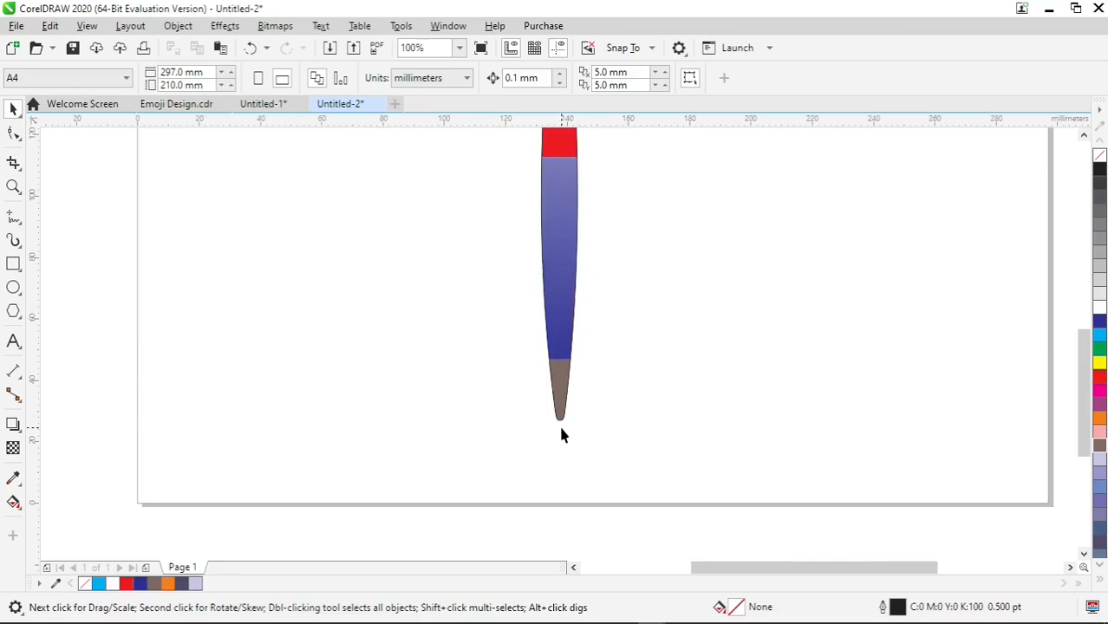
Step: Widen the tapered PowerClip shape toward the right to about 15.14 mm, keeping its height
left_click(562, 408)
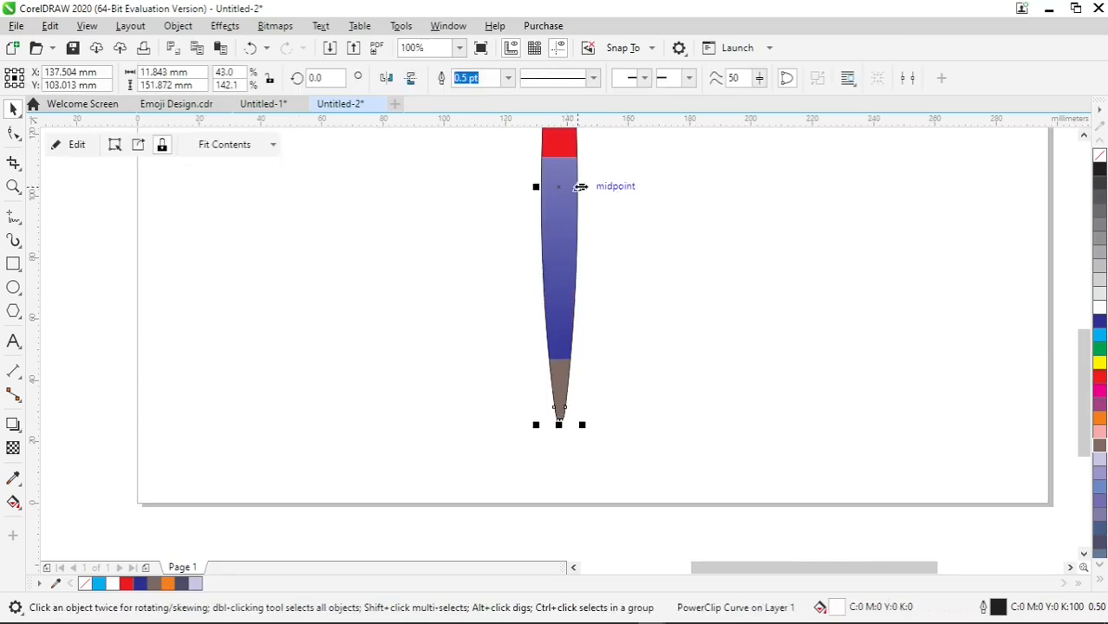
left_click_drag(581, 187, 591, 186)
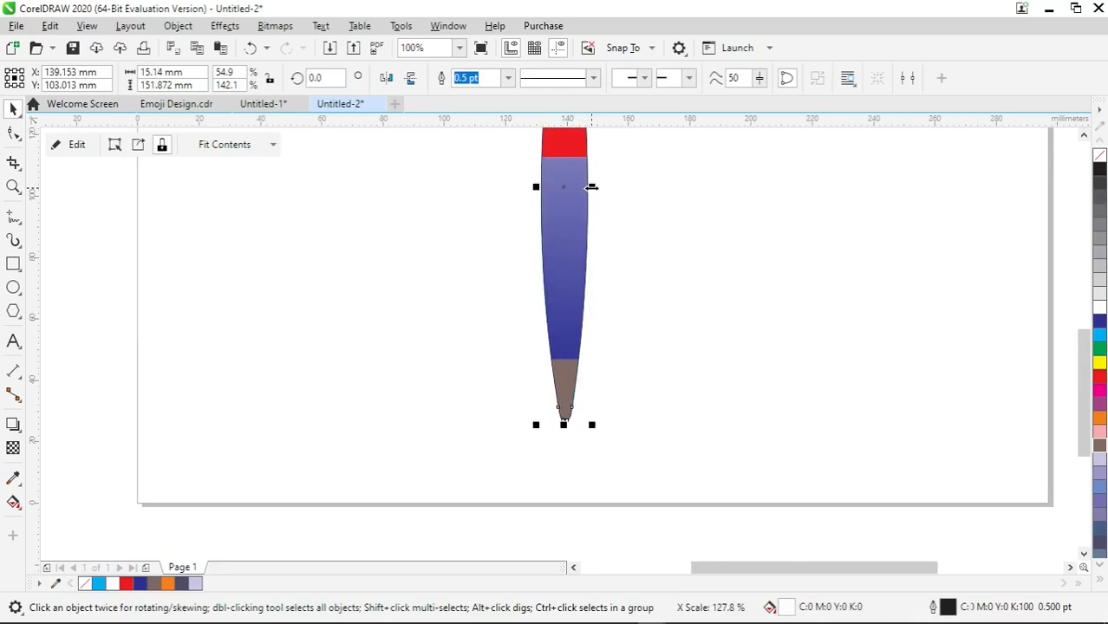
left_click(631, 275)
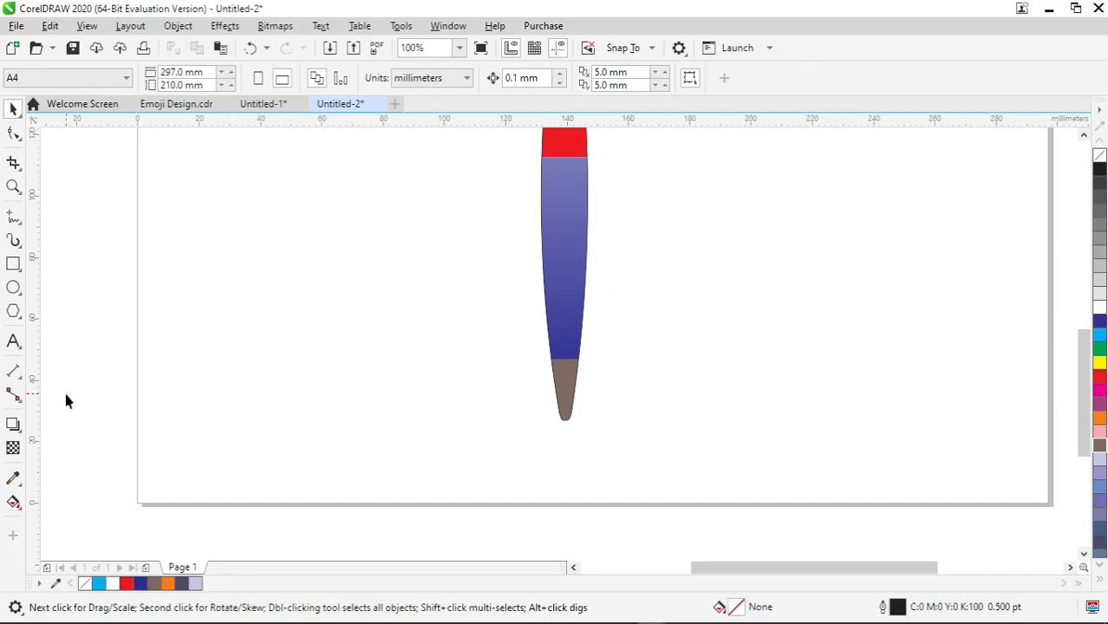
Step: Broaden the flat bottom tip of the tapered shape by moving its two lowest nodes slightly apart
left_click(13, 135)
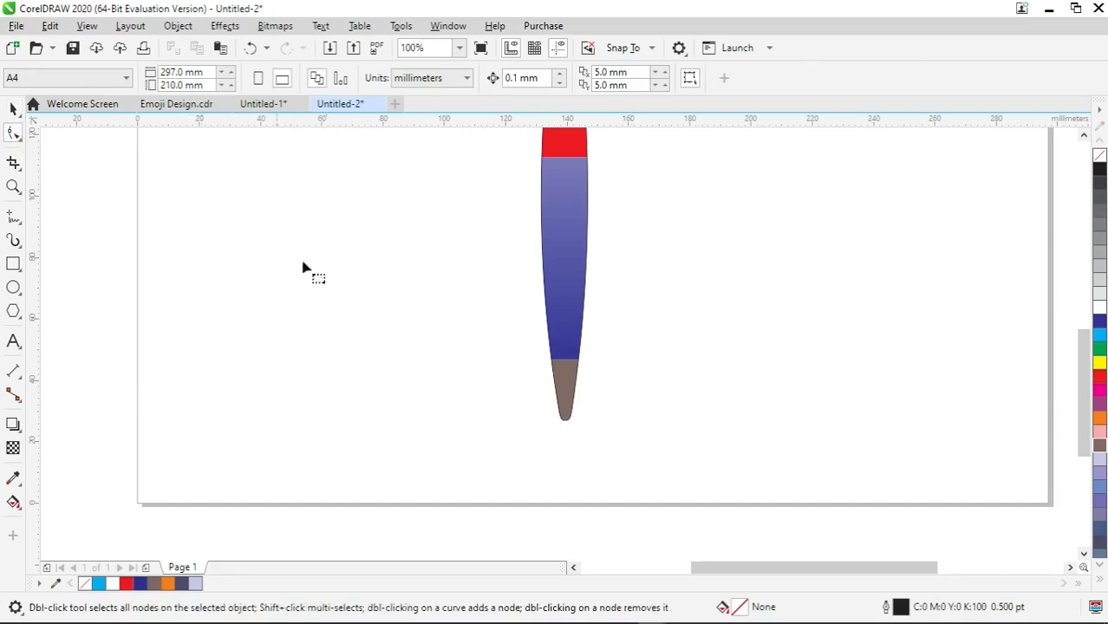
scroll(565, 407, "up", 3)
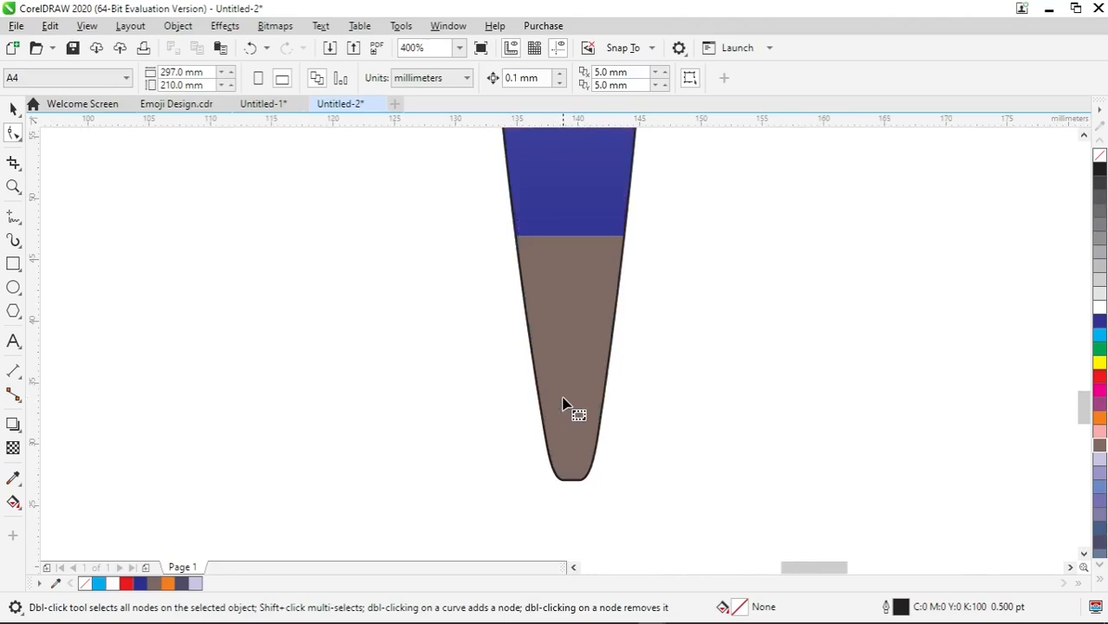
left_click(565, 407)
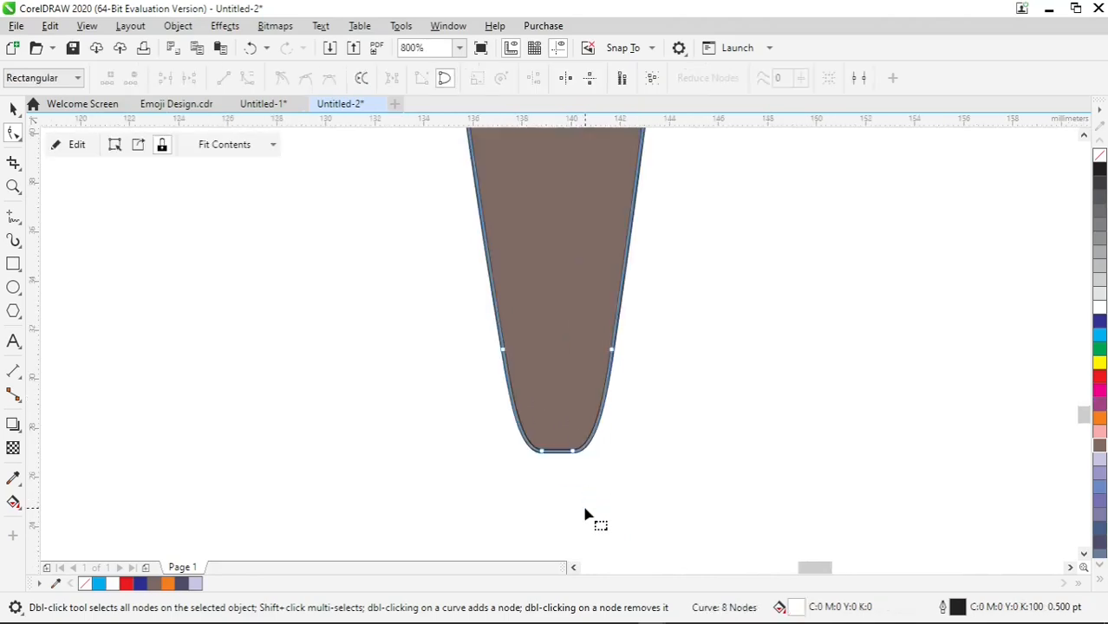
left_click(576, 455)
left_click_drag(576, 456, 601, 458)
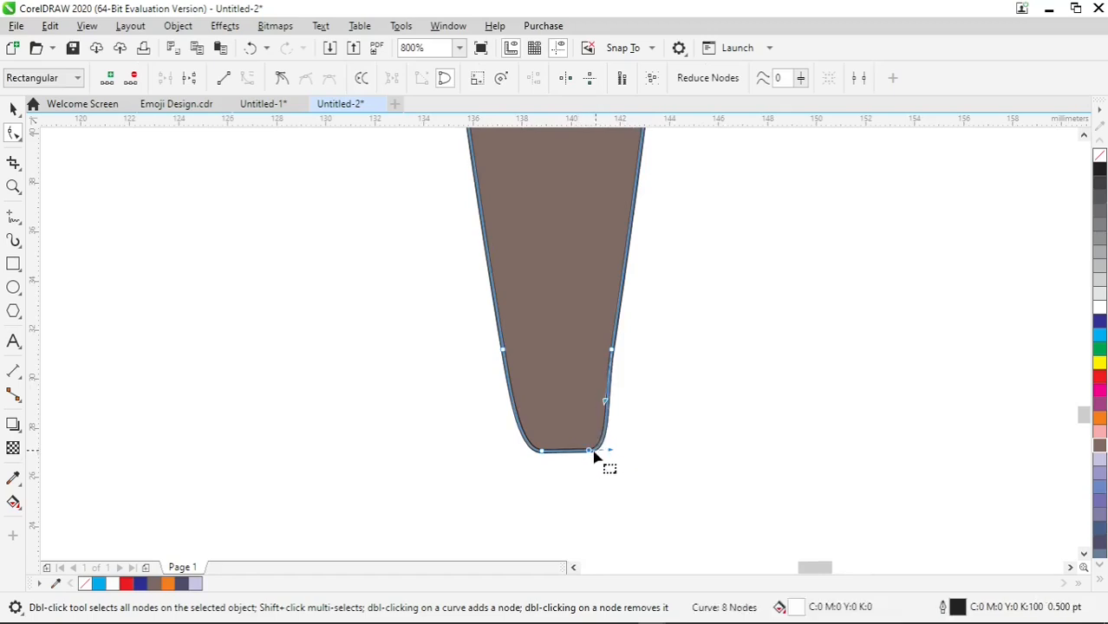
scroll(585, 469, "up", 2)
left_click_drag(652, 407, 626, 414)
left_click_drag(446, 403, 436, 402)
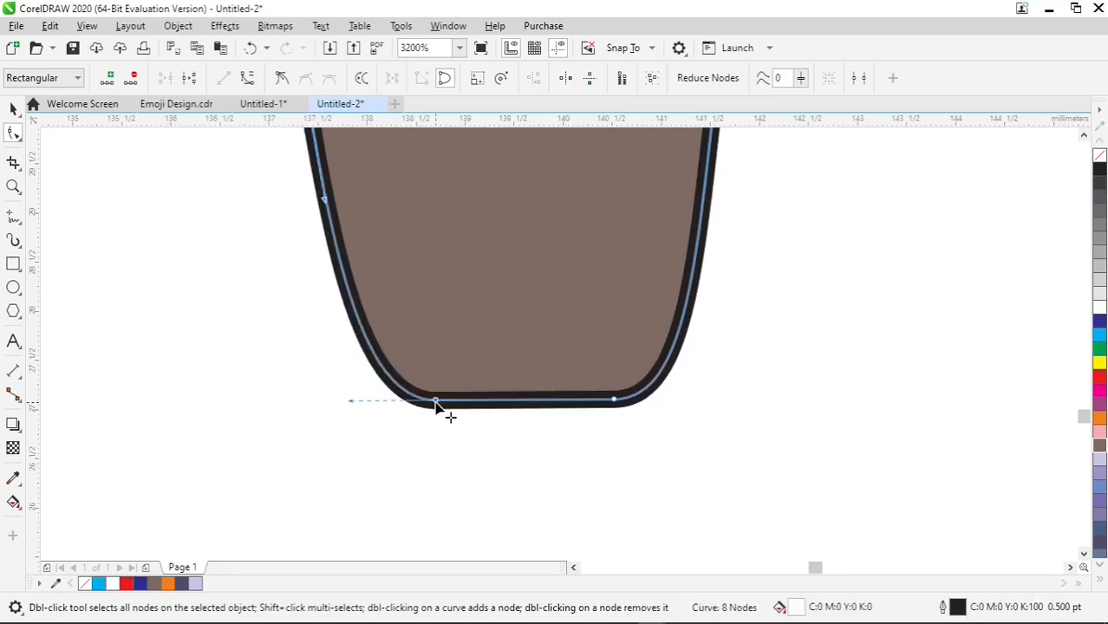
left_click(13, 109)
scroll(729, 386, "down", 3)
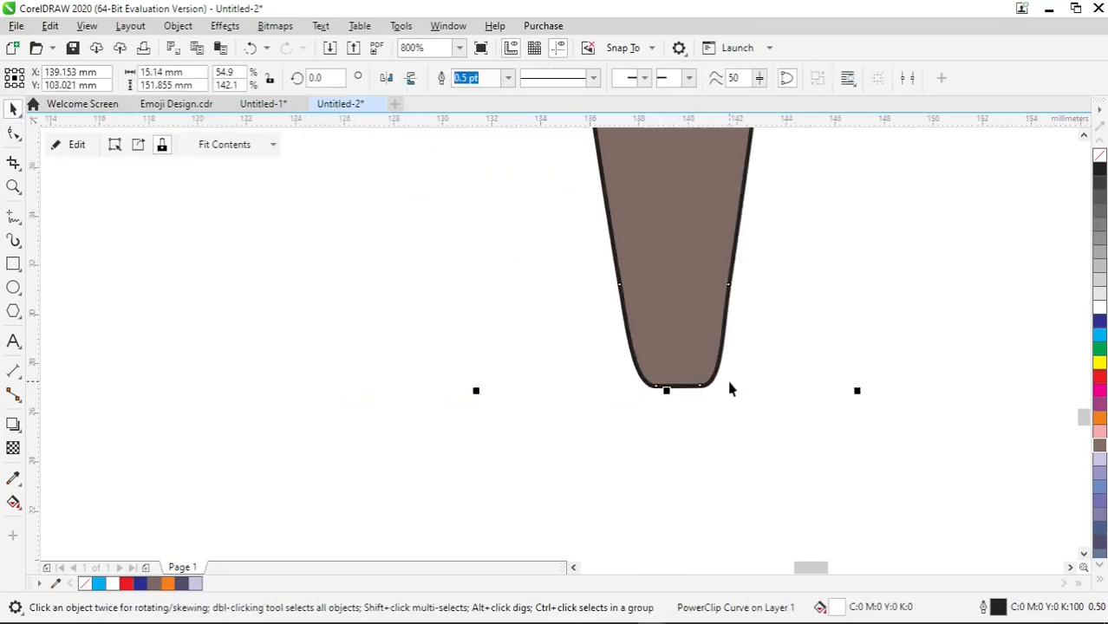
left_click(825, 362)
Step: Draw a rectangle about 34 mm wide and 32 mm high to the right of the tapered shape
scroll(824, 363, "down", 3)
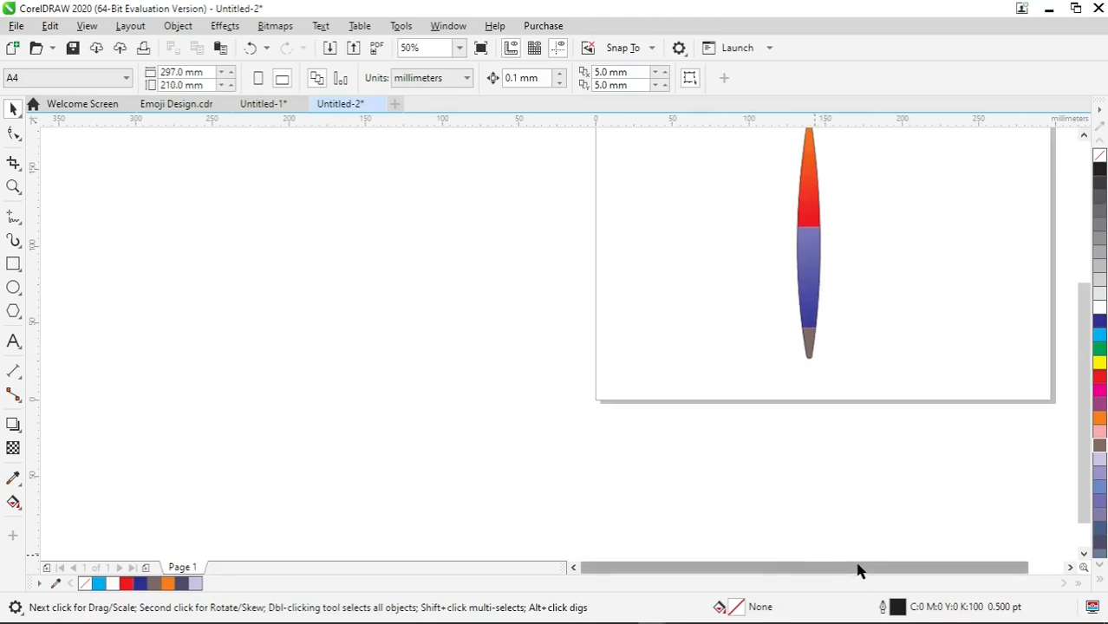
key("F4")
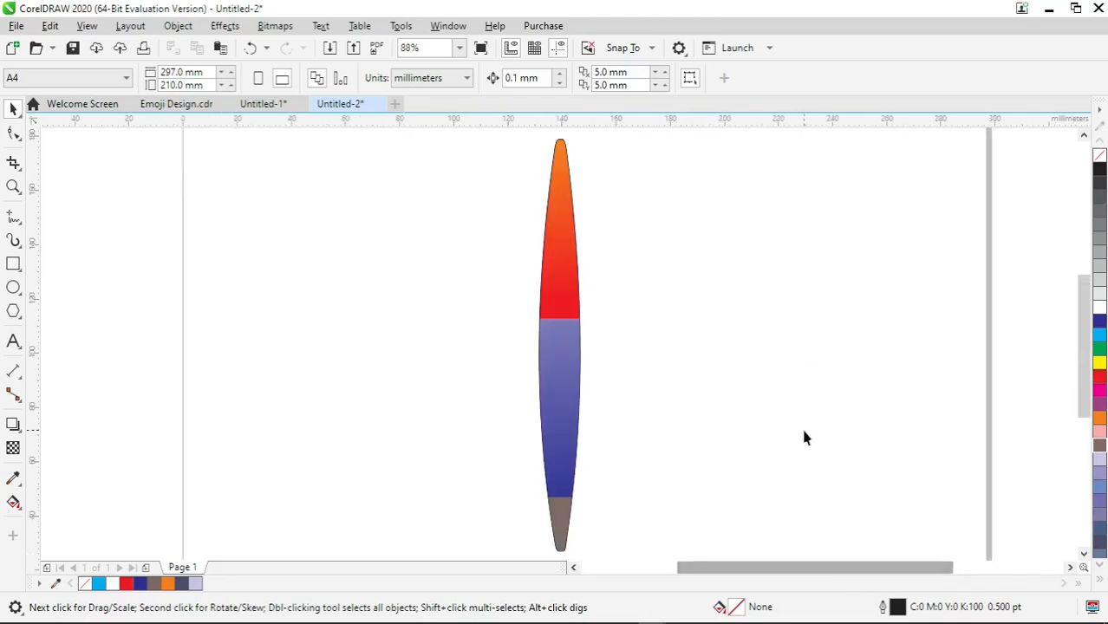
left_click(14, 265)
left_click_drag(715, 254, 813, 346)
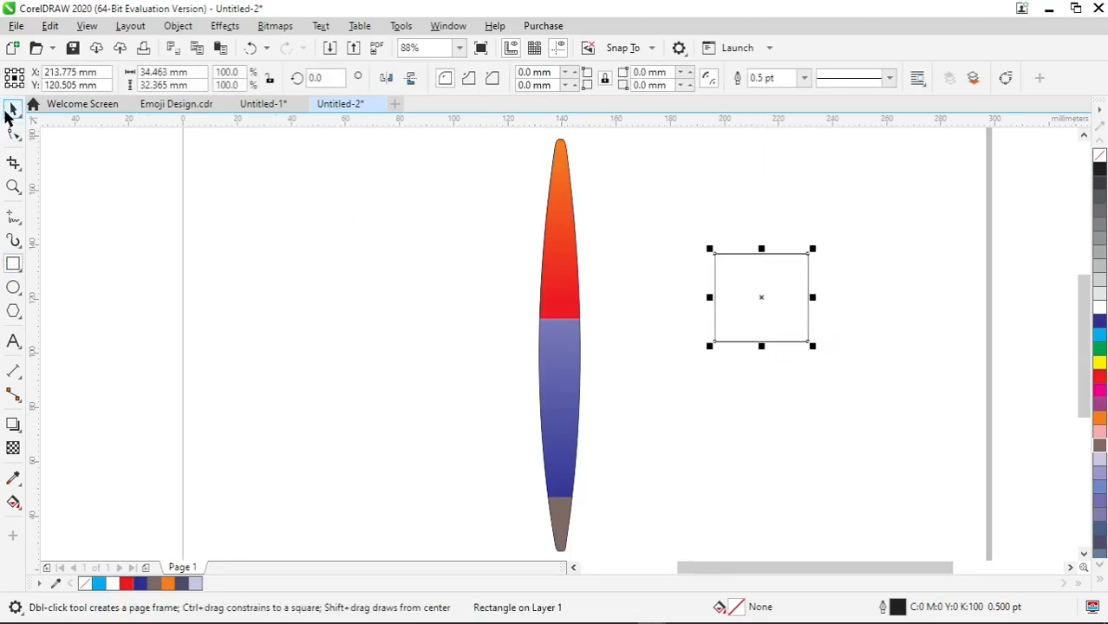
Step: Turn the rectangle into a triangle by converting it to curves, deleting its upper-right node and moving its lower-left node outward
left_click(10, 111)
left_click(11, 133)
right_click(785, 271)
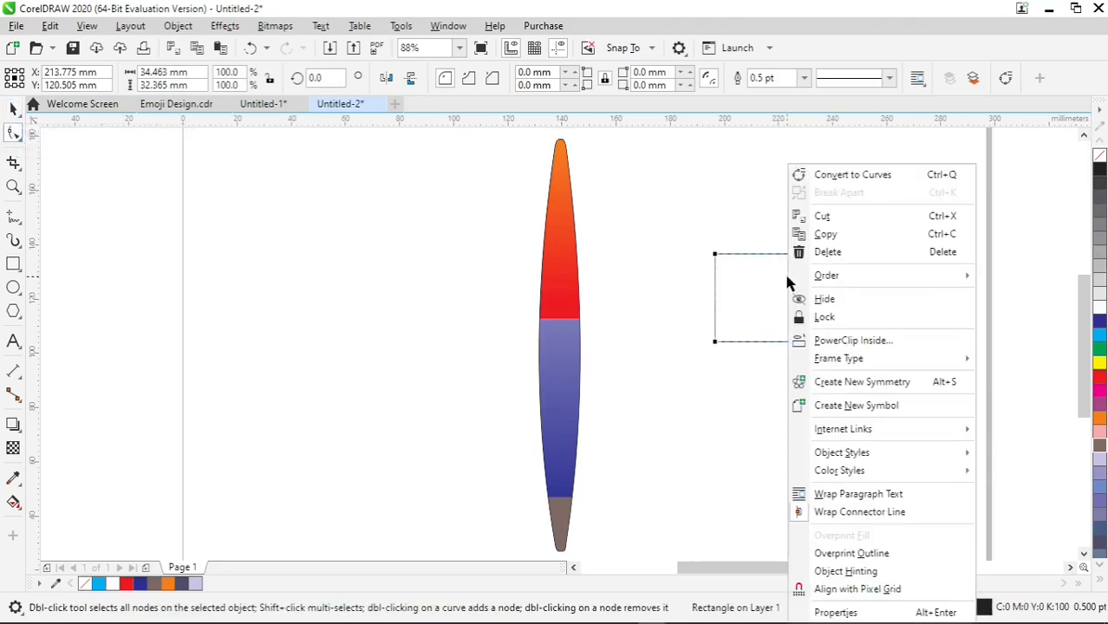
left_click(931, 176)
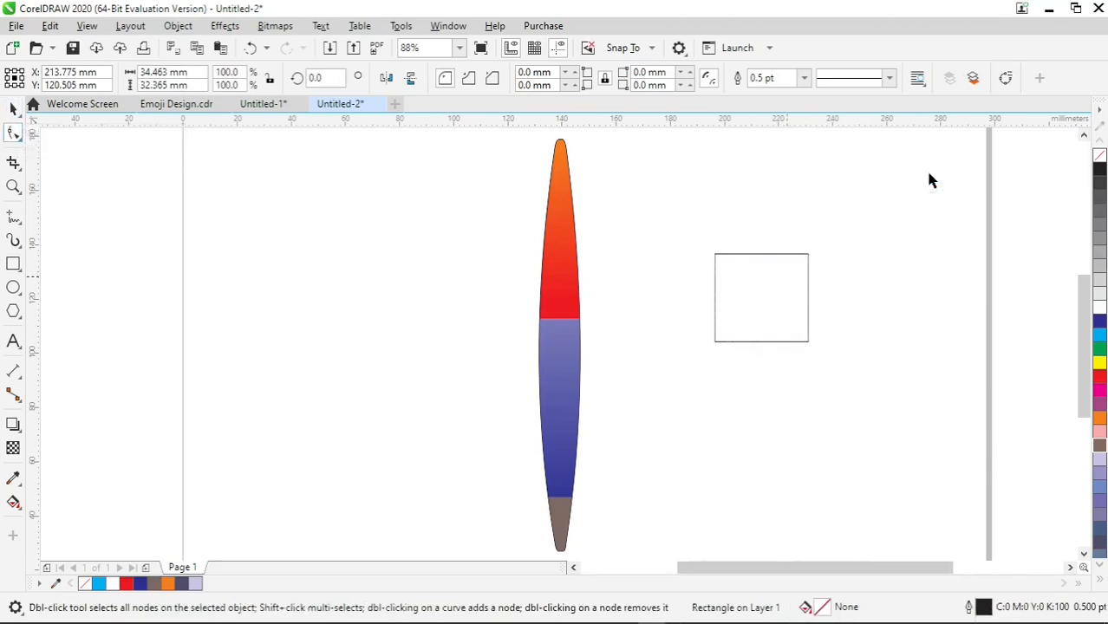
double_click(808, 257)
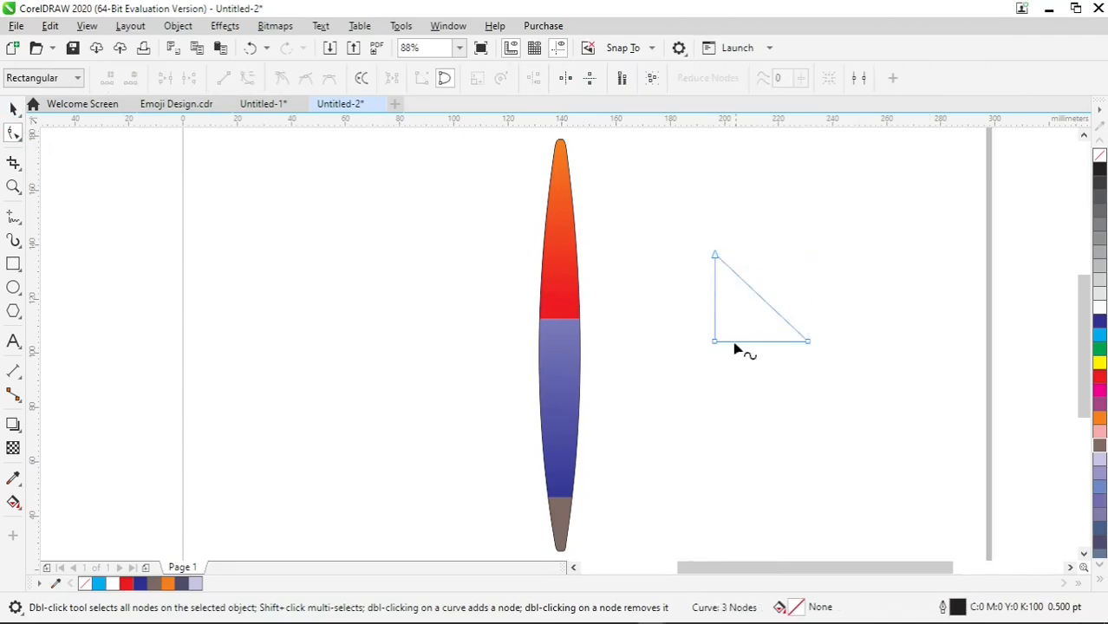
left_click_drag(716, 343, 697, 345)
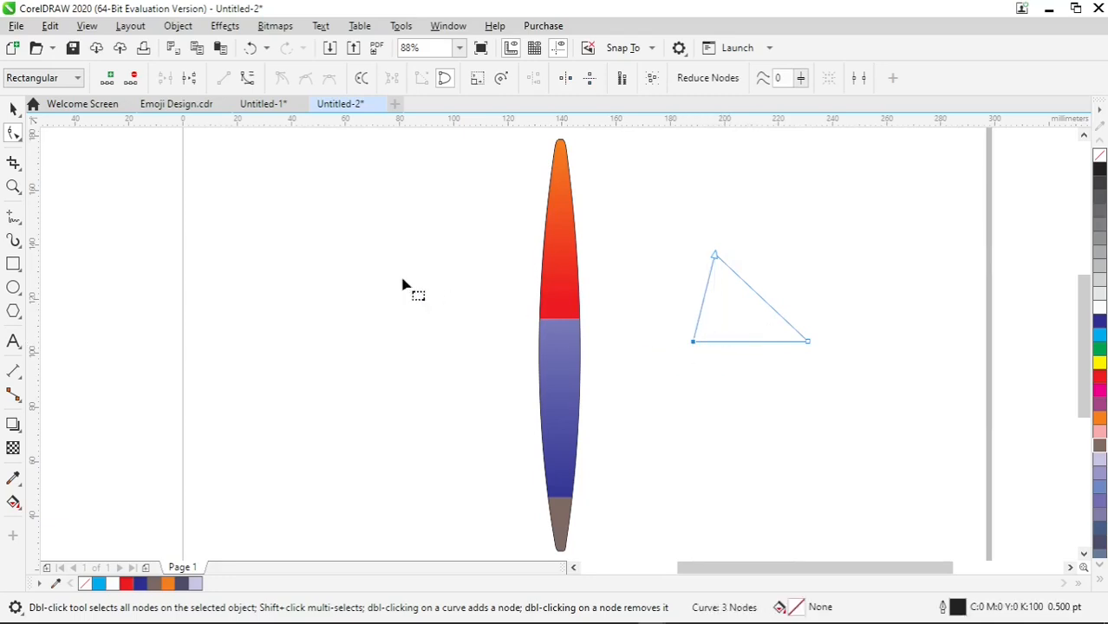
Step: Rotate the triangle by 180 degrees
left_click(13, 111)
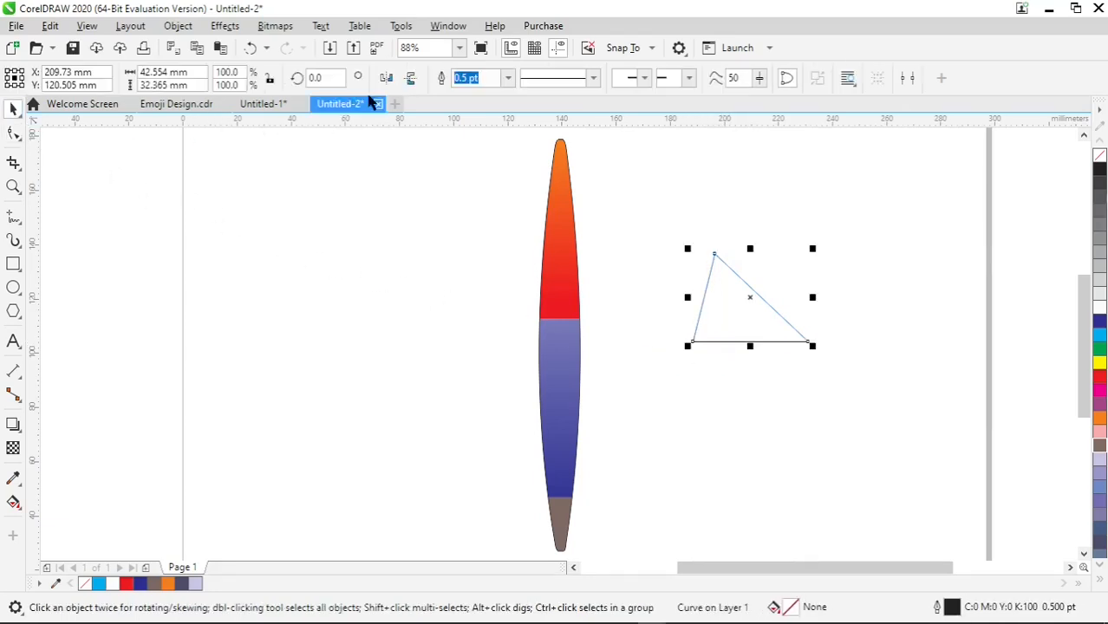
left_click_drag(335, 79, 309, 79)
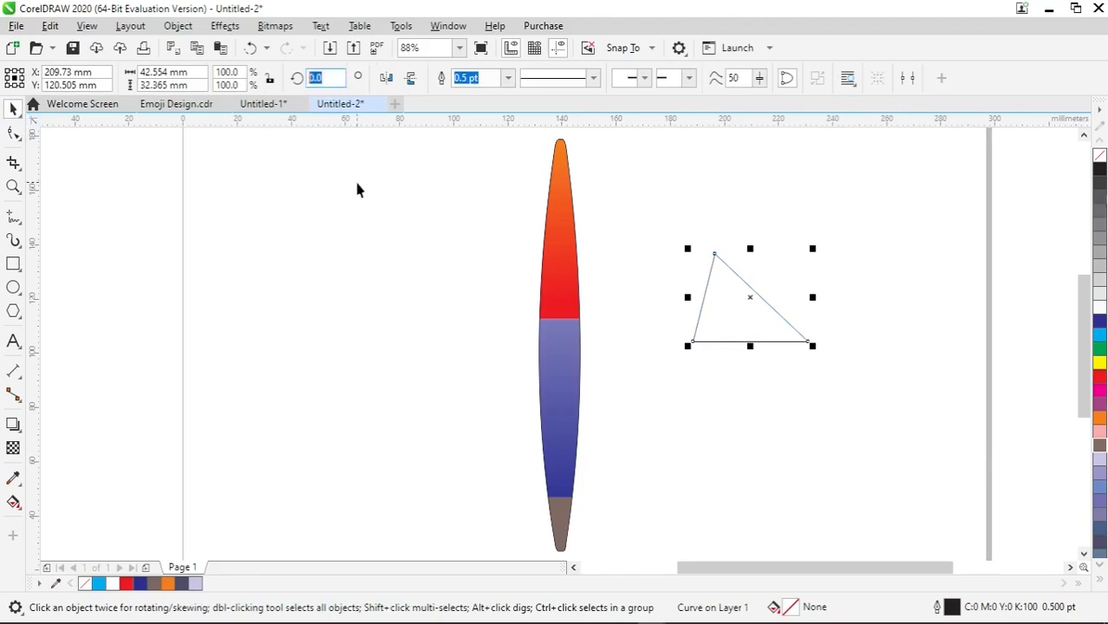
type("180")
key("Return")
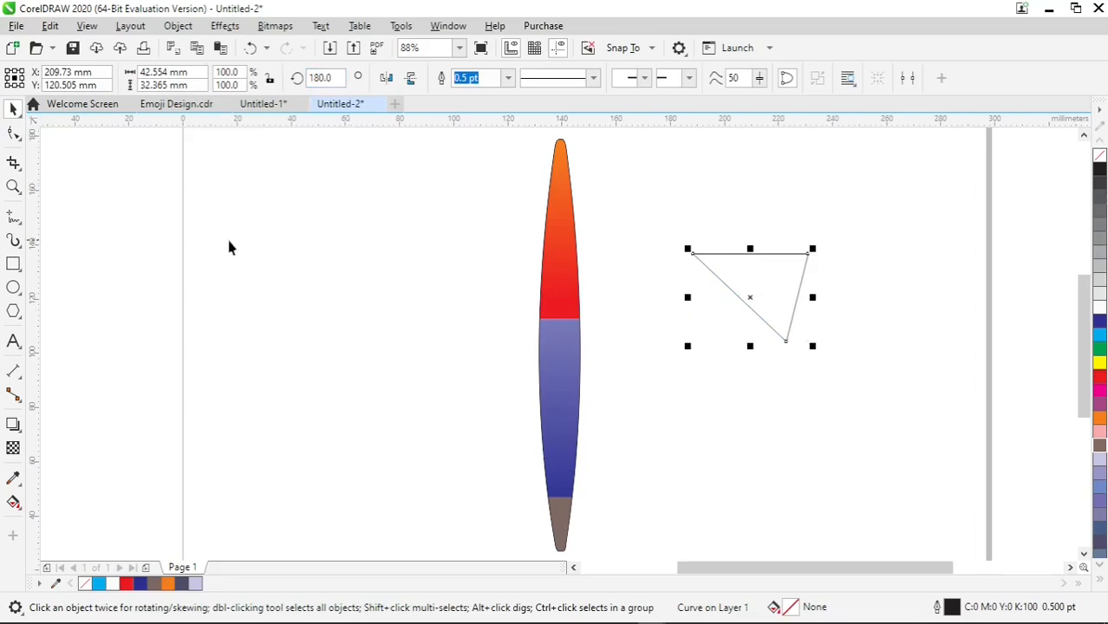
Step: Enlarge the triangle by moving its upper-right node outward and its bottom node down to center the tip
left_click(13, 133)
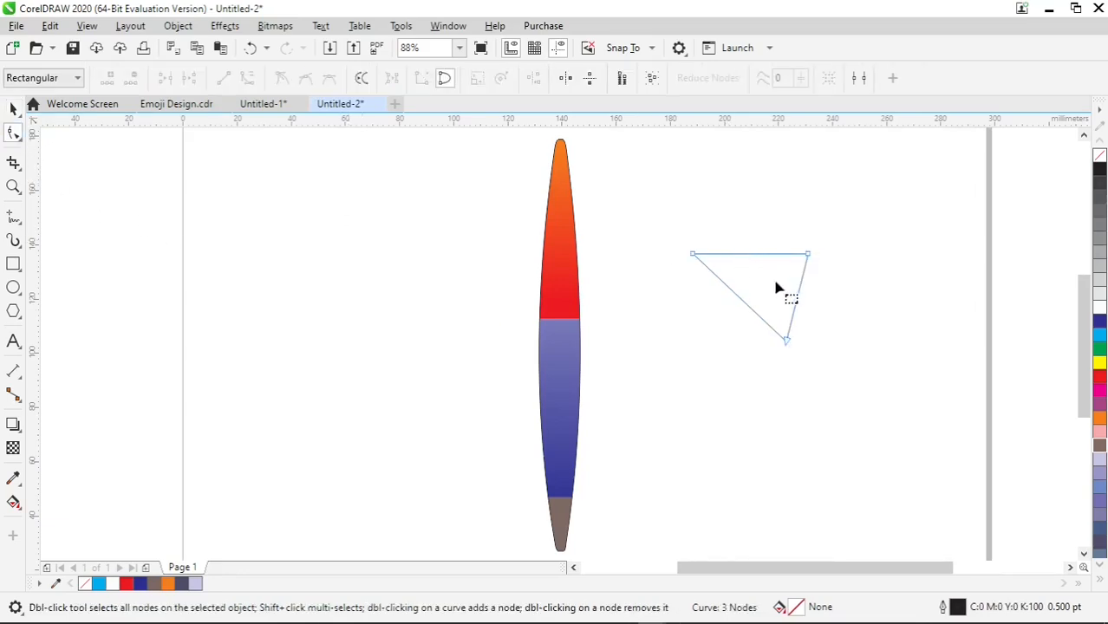
left_click_drag(808, 258, 841, 256)
left_click_drag(790, 346, 781, 386)
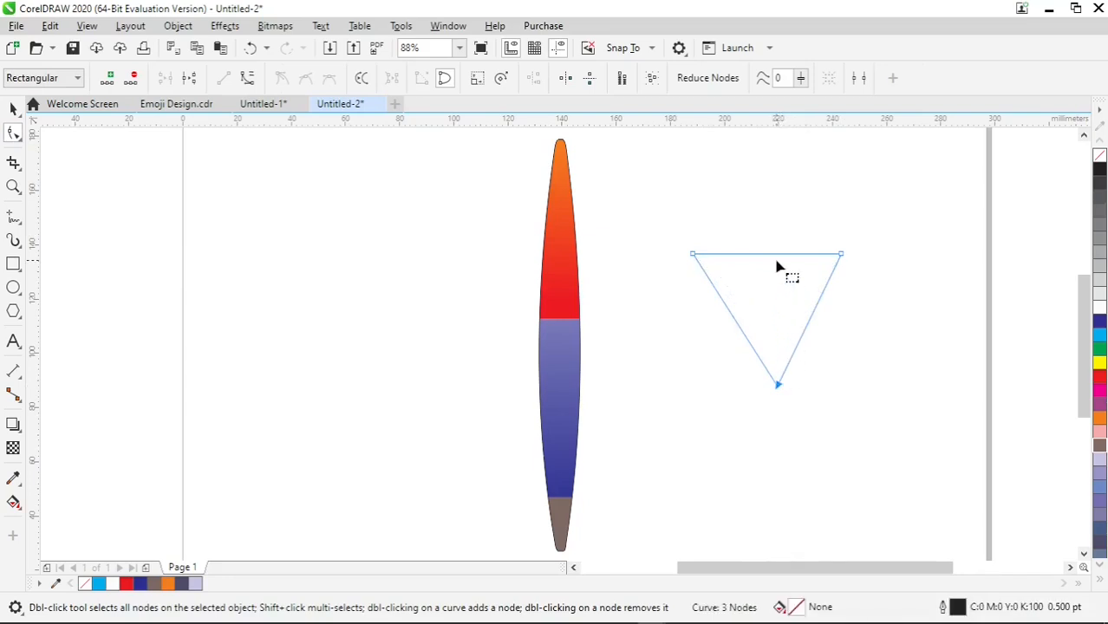
Step: Convert the triangle's right side to a curve and bow it outward
scroll(820, 314, "up", 2)
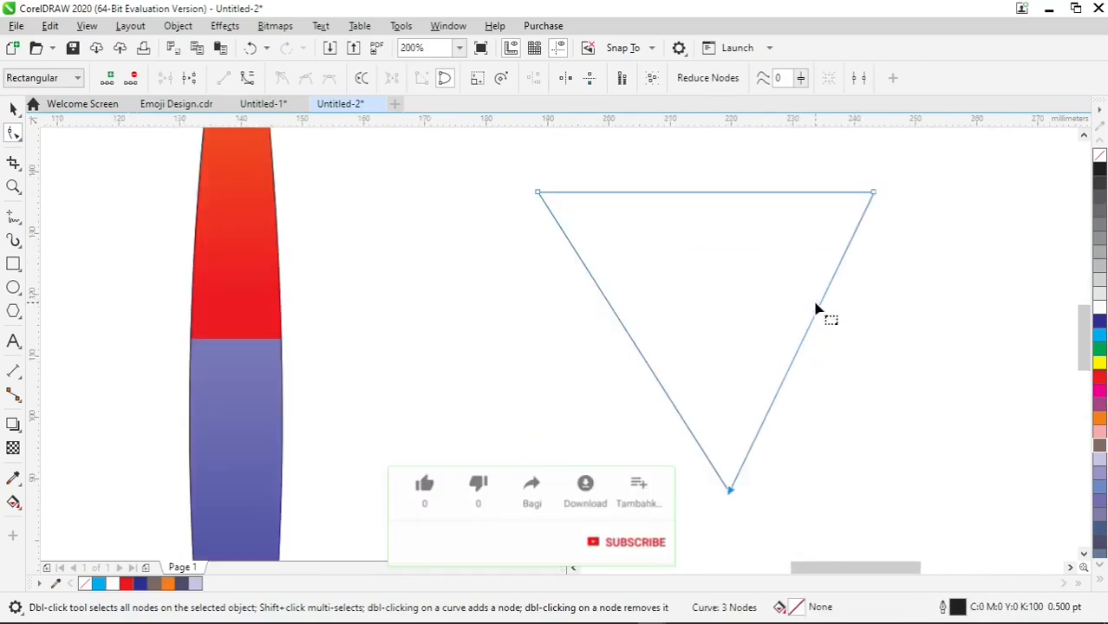
right_click(814, 312)
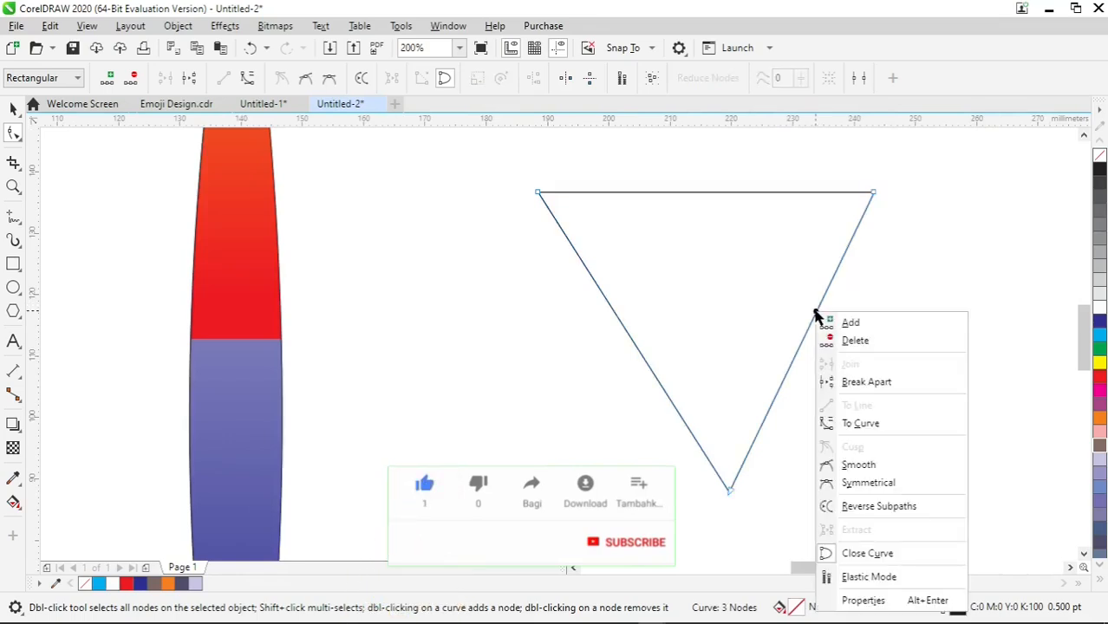
left_click(838, 423)
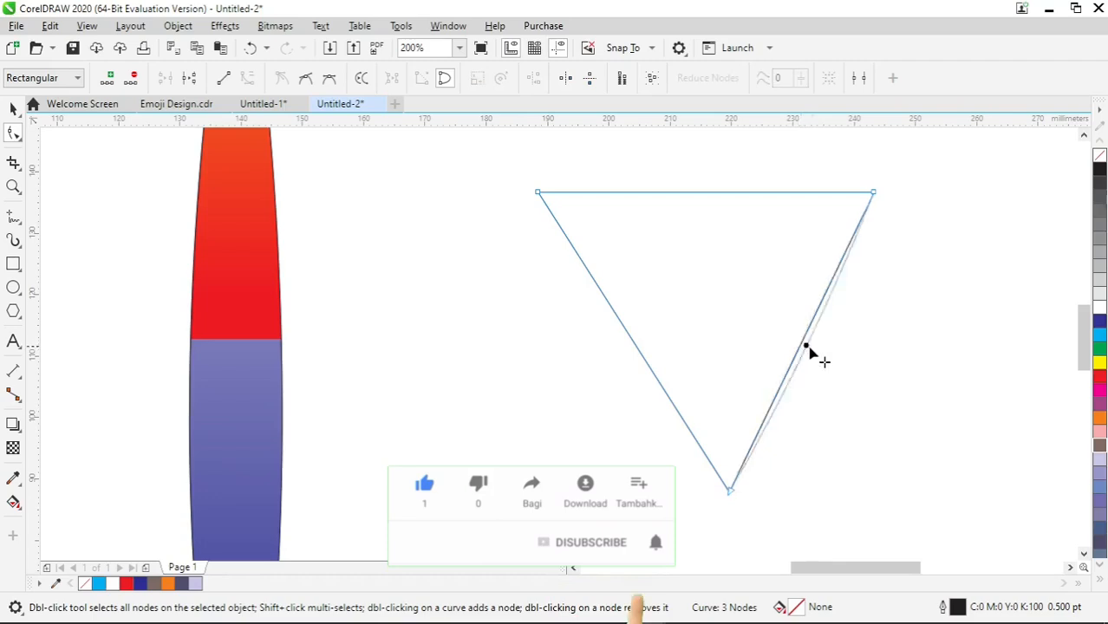
left_click_drag(798, 342, 841, 366)
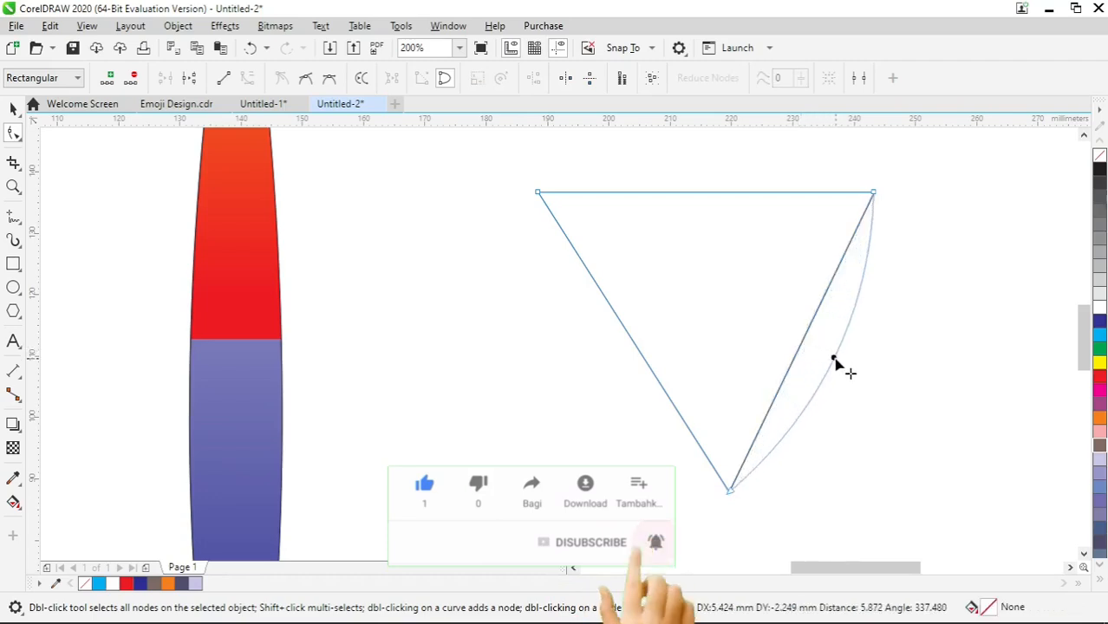
Step: Convert the triangle's left side to a curve and bow it outward to match the right side
left_click_drag(647, 358, 596, 394)
right_click(646, 364)
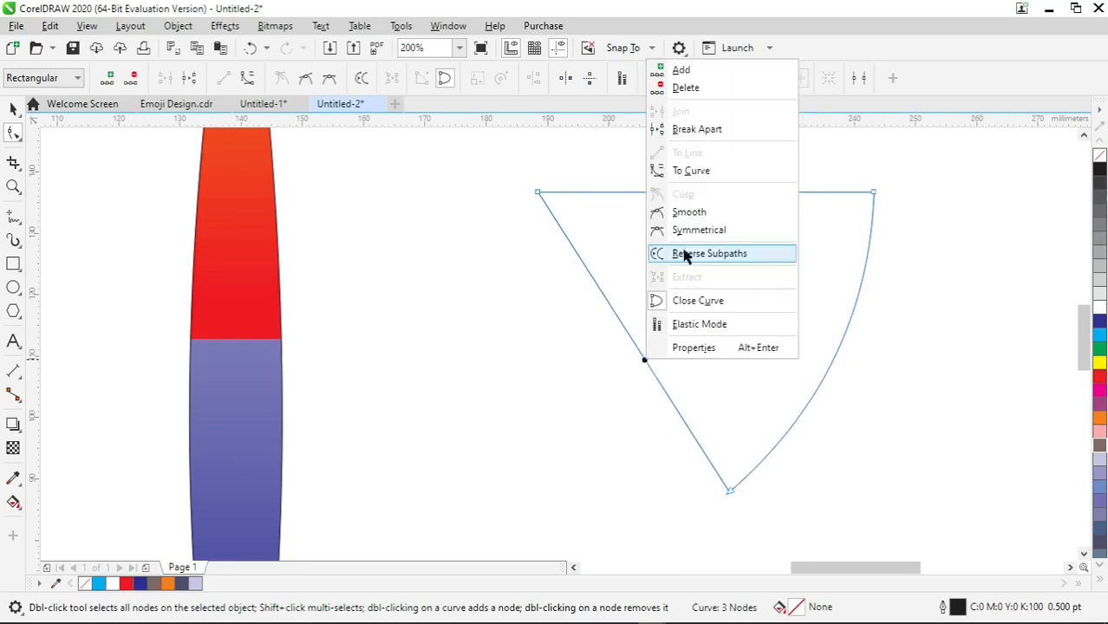
left_click(687, 171)
left_click_drag(644, 359, 604, 382)
left_click(602, 378)
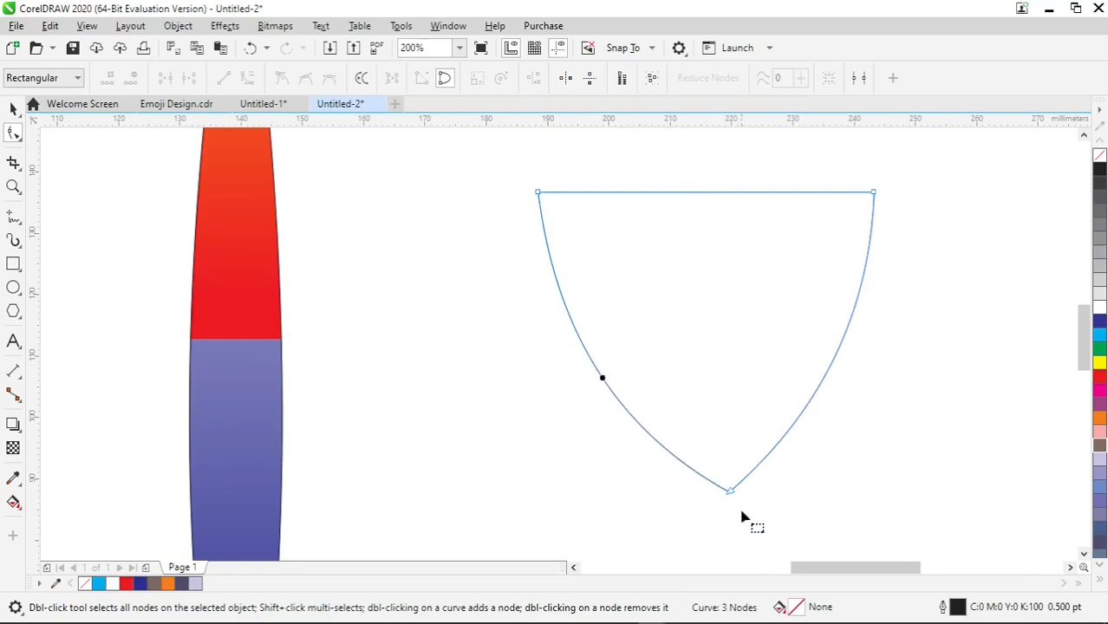
Step: Lower the shape's bottom node and swing both of its handles inward so the sides narrow toward the tip
left_click_drag(731, 497, 732, 519)
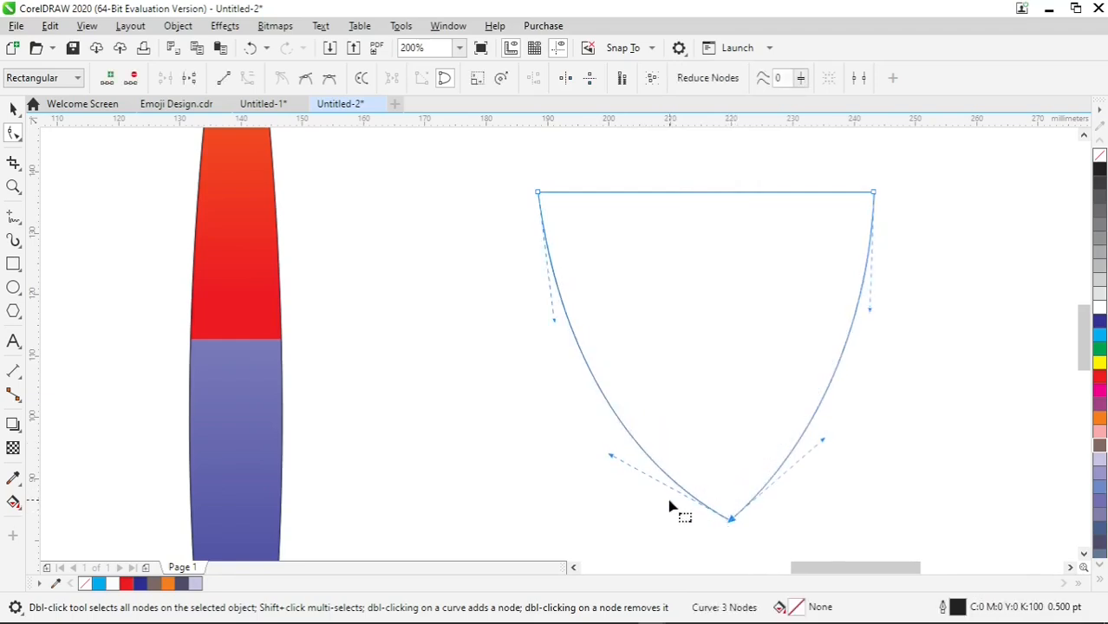
left_click_drag(611, 459, 705, 389)
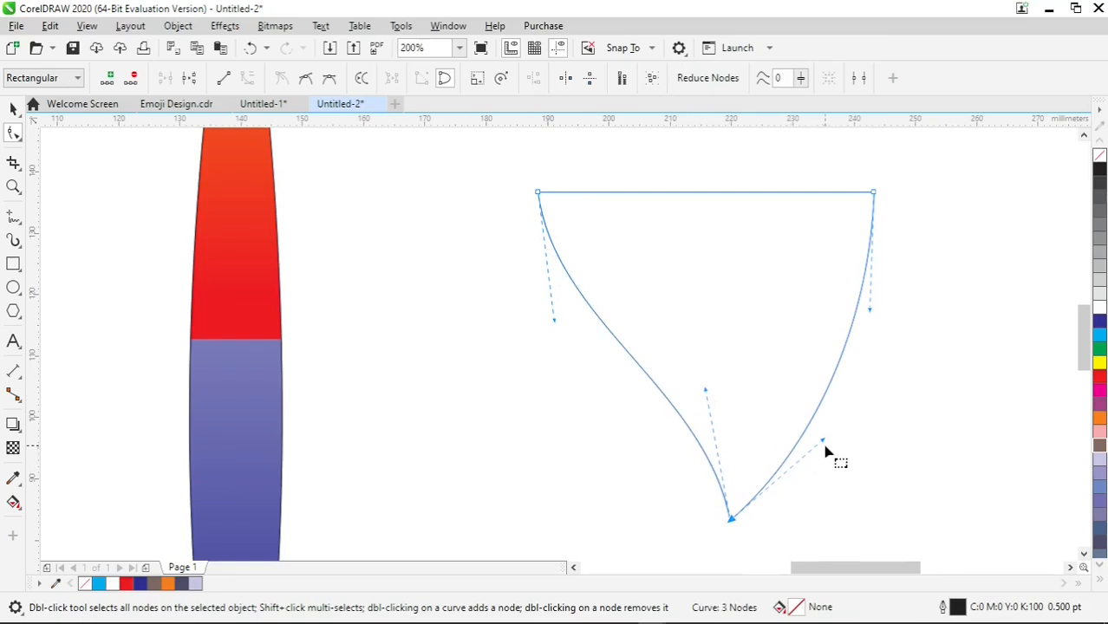
left_click_drag(823, 445, 745, 417)
Step: Bulge both upper sides outward by pulling the side handles of the upper-right and upper-left nodes away from the shape
left_click_drag(871, 314, 930, 321)
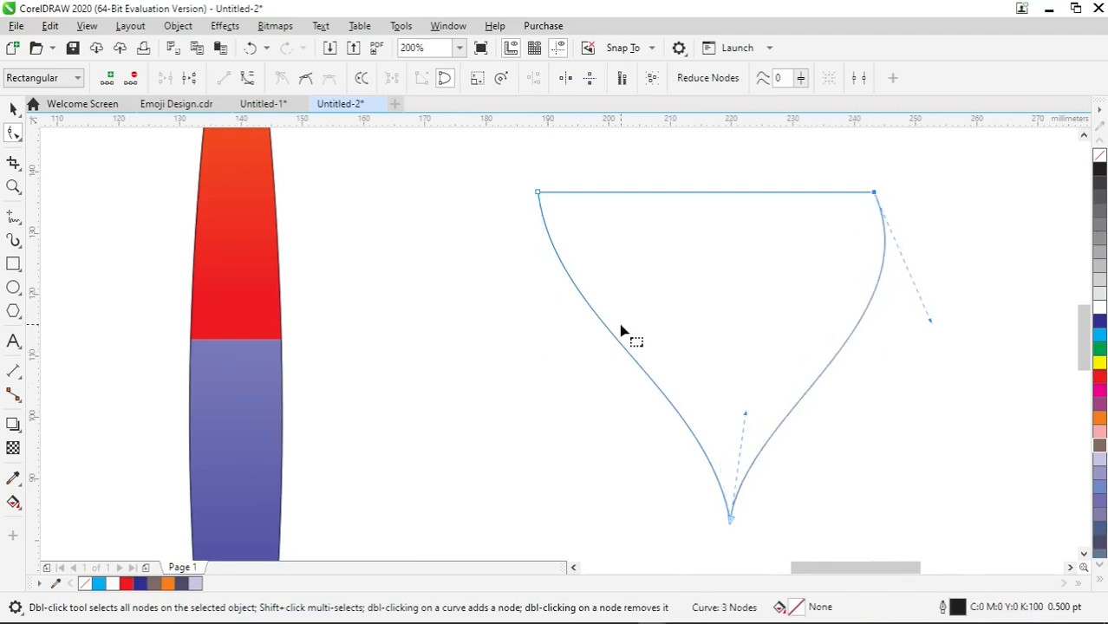
scroll(584, 233, "up", 1)
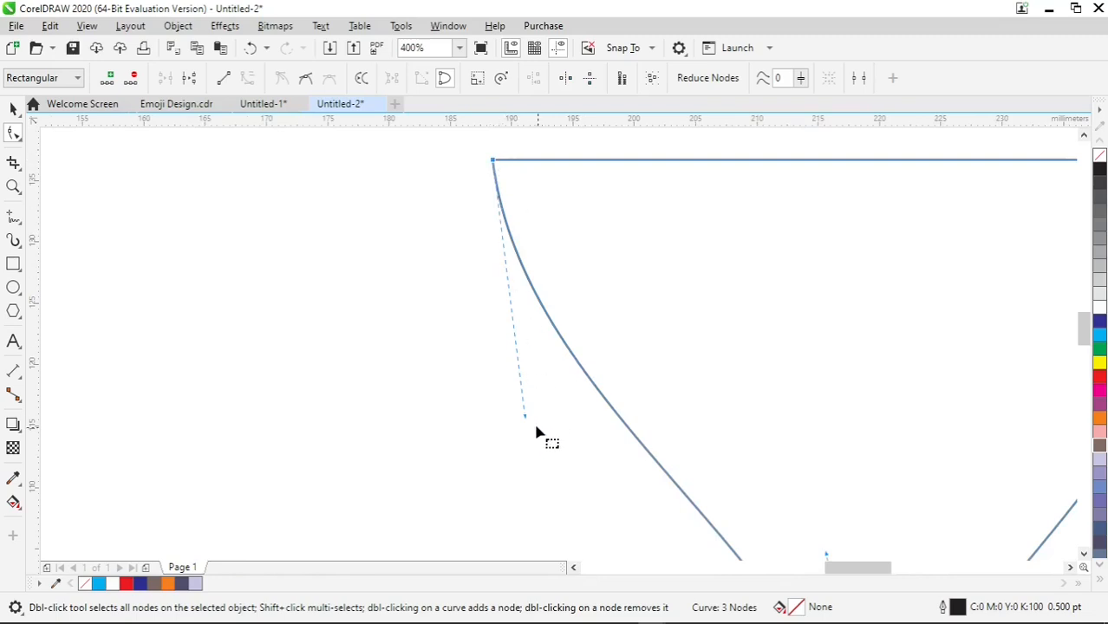
left_click_drag(529, 424, 379, 503)
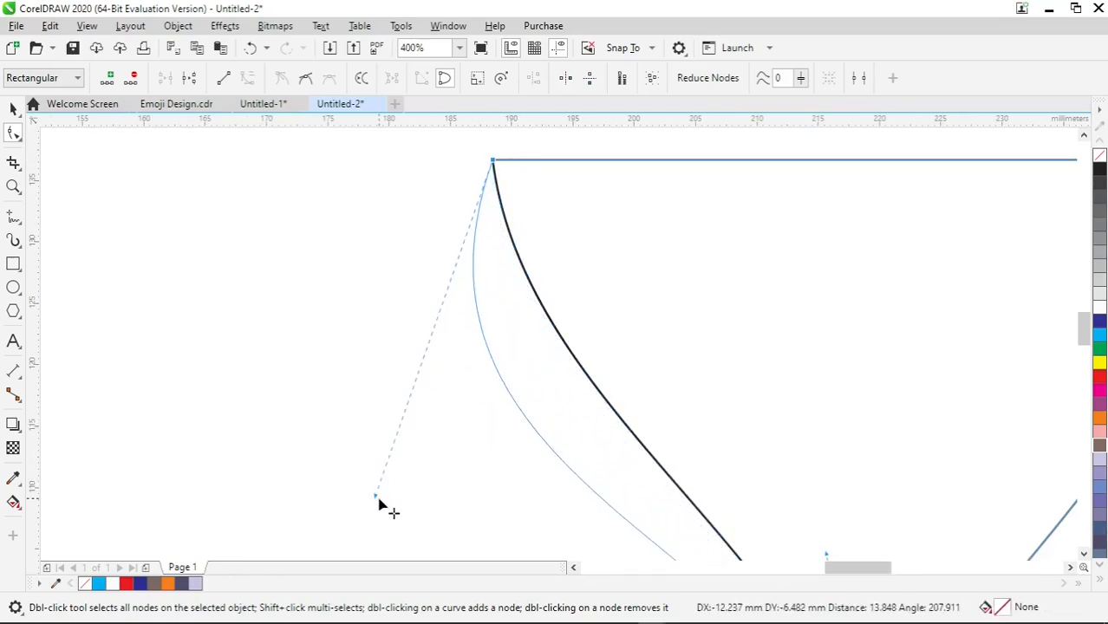
left_click_drag(463, 372, 465, 371)
Step: Shorten the top edge by moving its two end nodes closer together, and shift the edge slightly right
left_click_drag(494, 164, 661, 163)
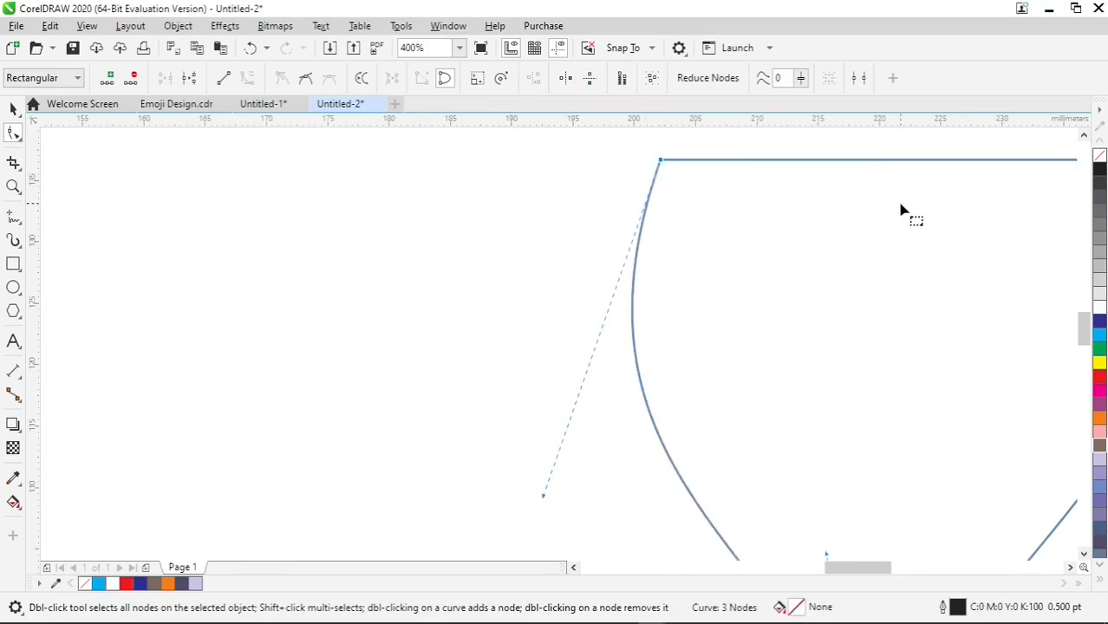
scroll(901, 211, "down", 2)
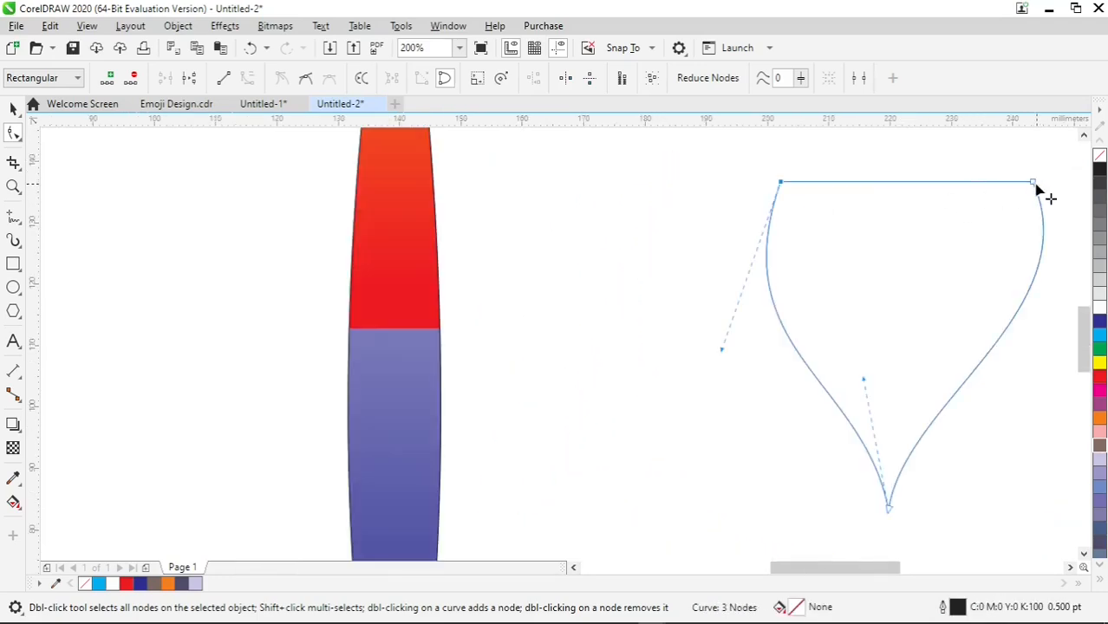
left_click_drag(1030, 185, 869, 184)
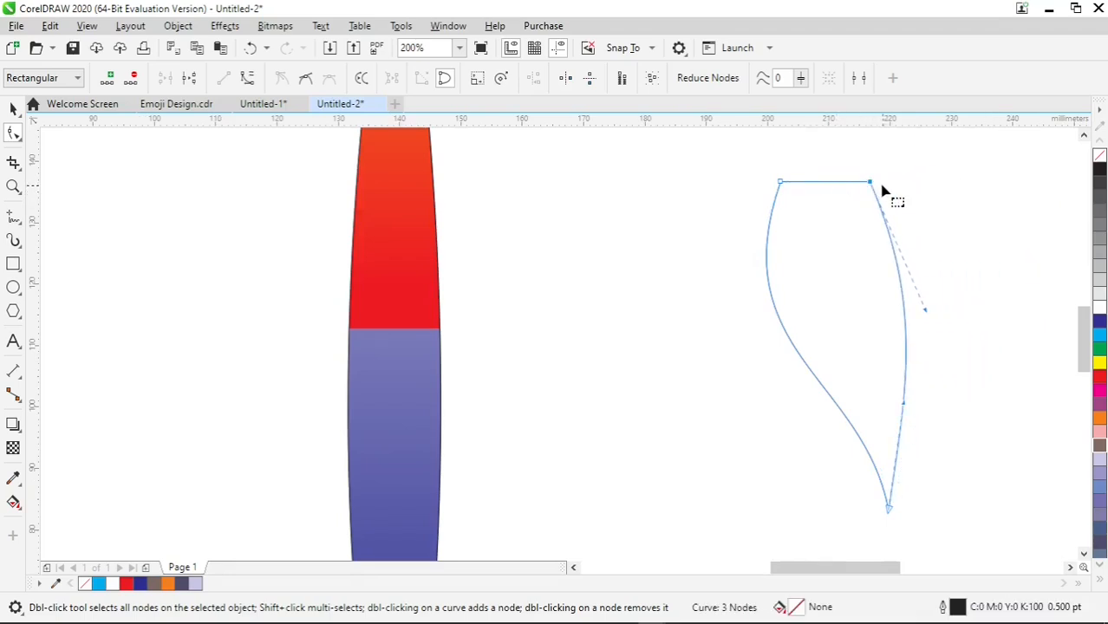
scroll(834, 201, "up", 4)
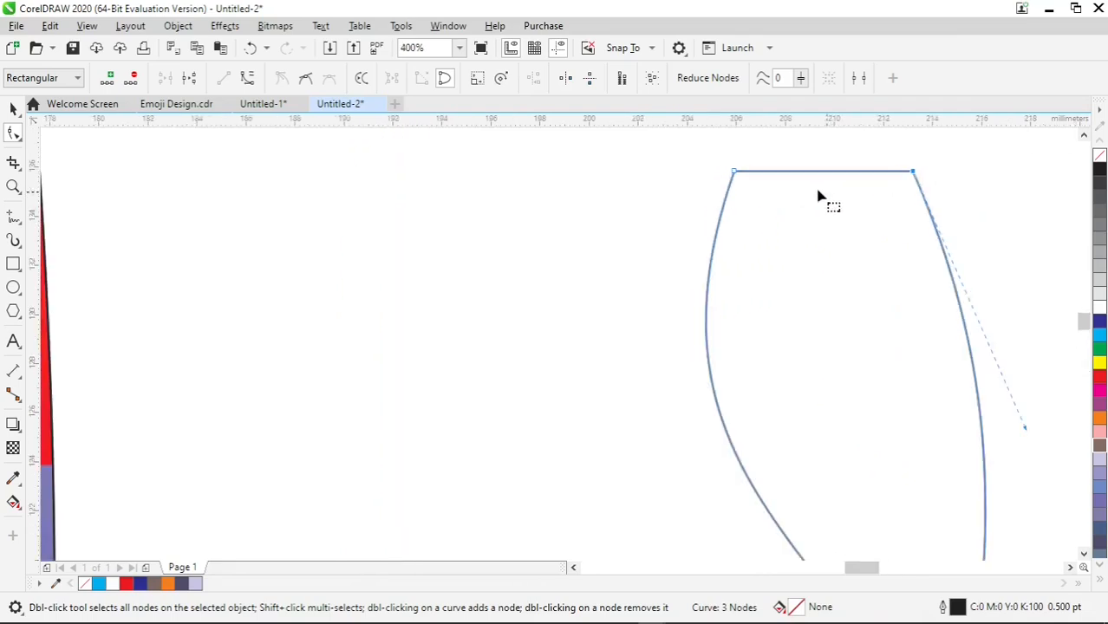
left_click_drag(645, 157, 719, 161)
scroll(911, 192, "down", 4)
left_click(952, 181)
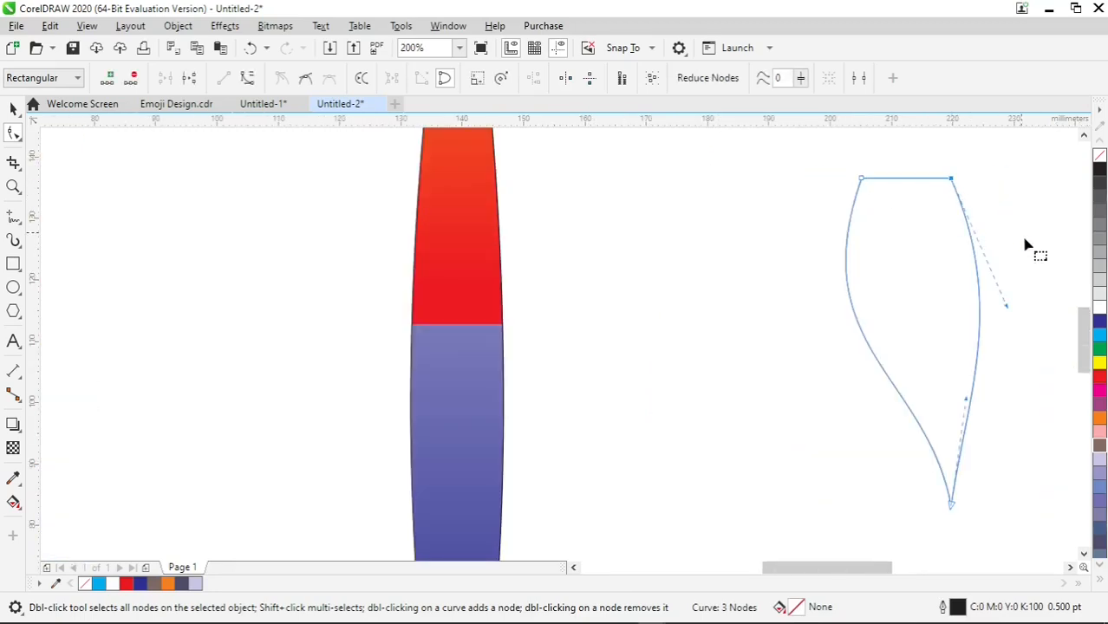
Step: Round the right shoulder by pulling the upper-right node's handle up and outward
left_click_drag(1014, 315, 1056, 263)
left_click_drag(845, 573, 878, 573)
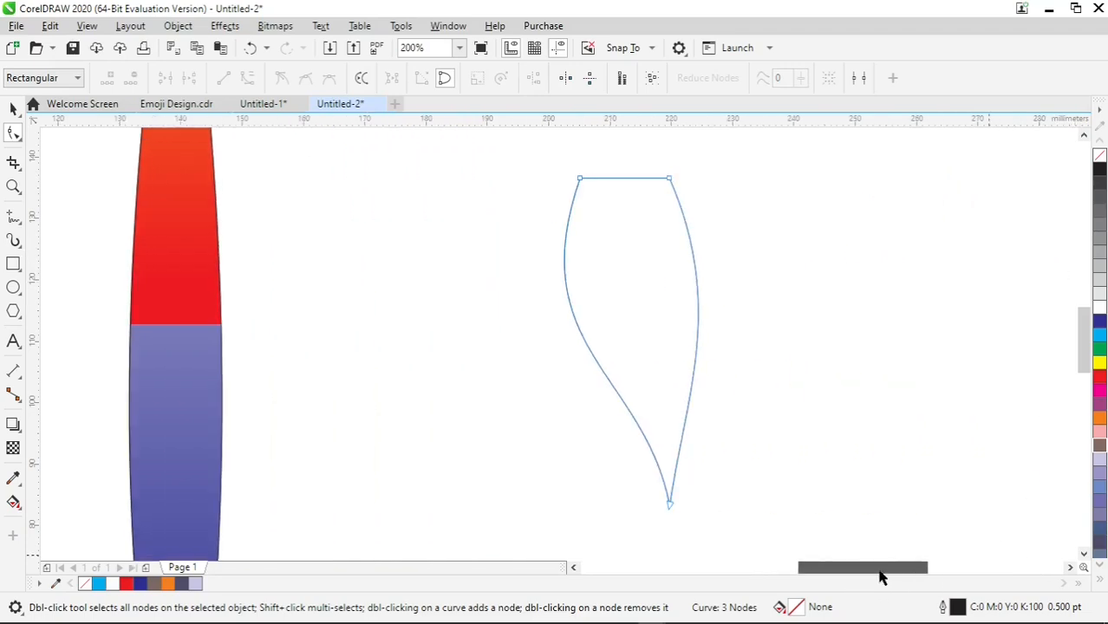
left_click(670, 180)
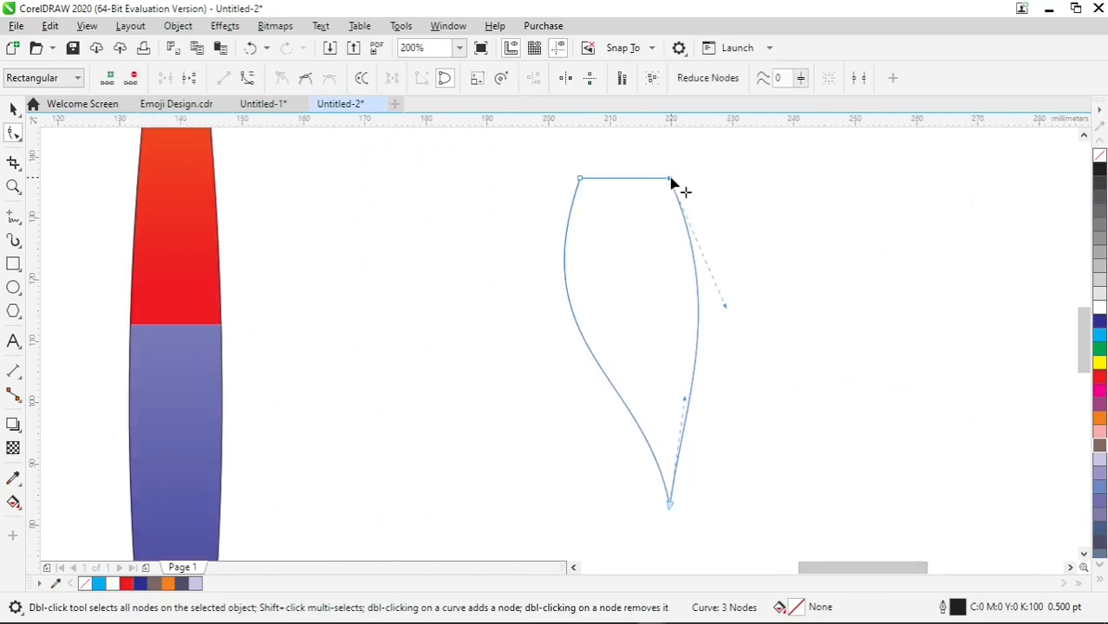
left_click_drag(729, 313, 796, 217)
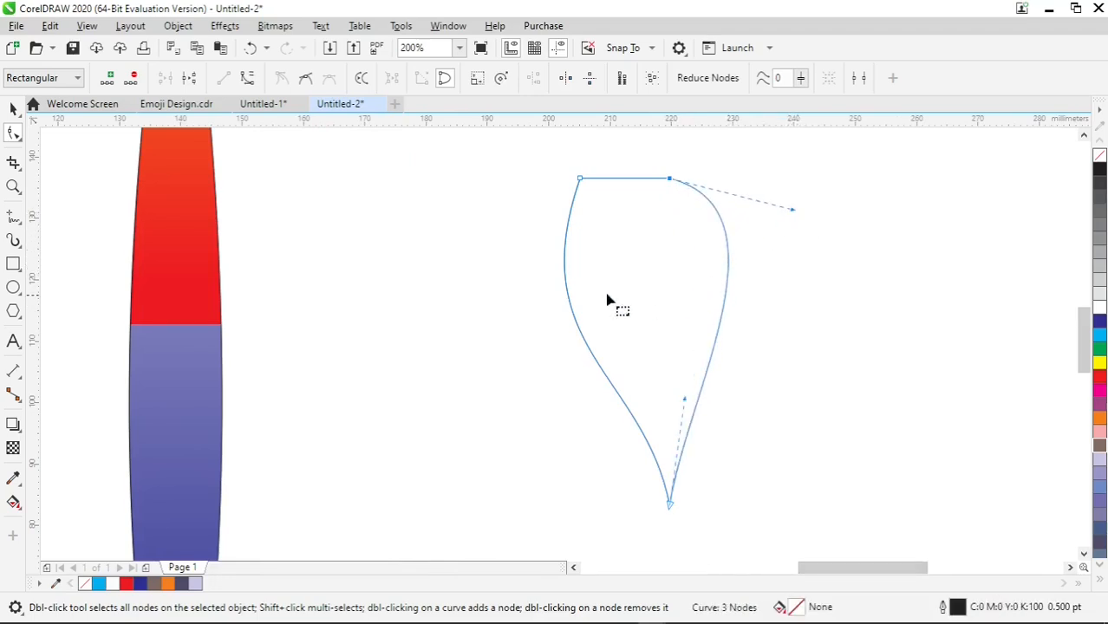
Step: Bulge the left side further by pulling the upper-left node's handle outward
left_click(585, 184)
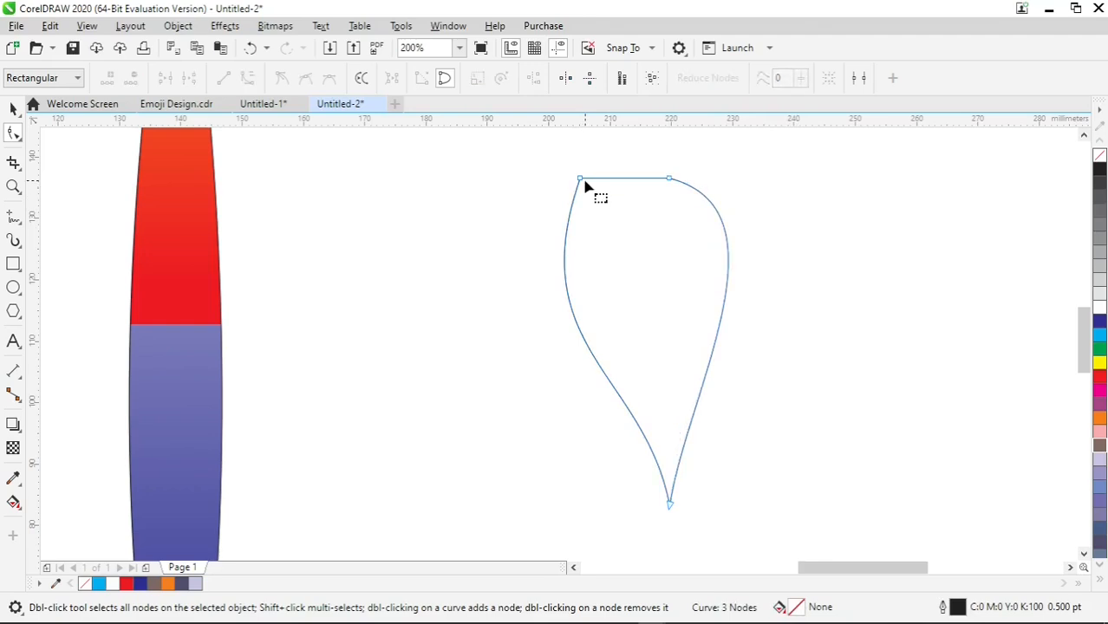
left_click(581, 179)
scroll(563, 299, "up", 1)
scroll(564, 299, "up", 1)
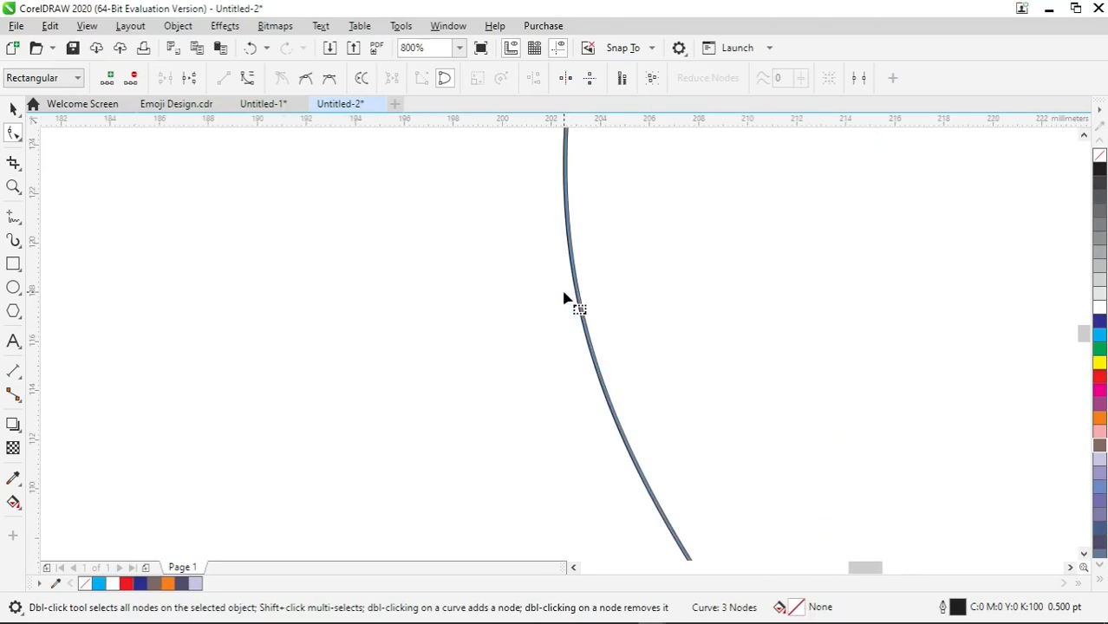
scroll(569, 268, "down", 3)
scroll(577, 217, "up", 1)
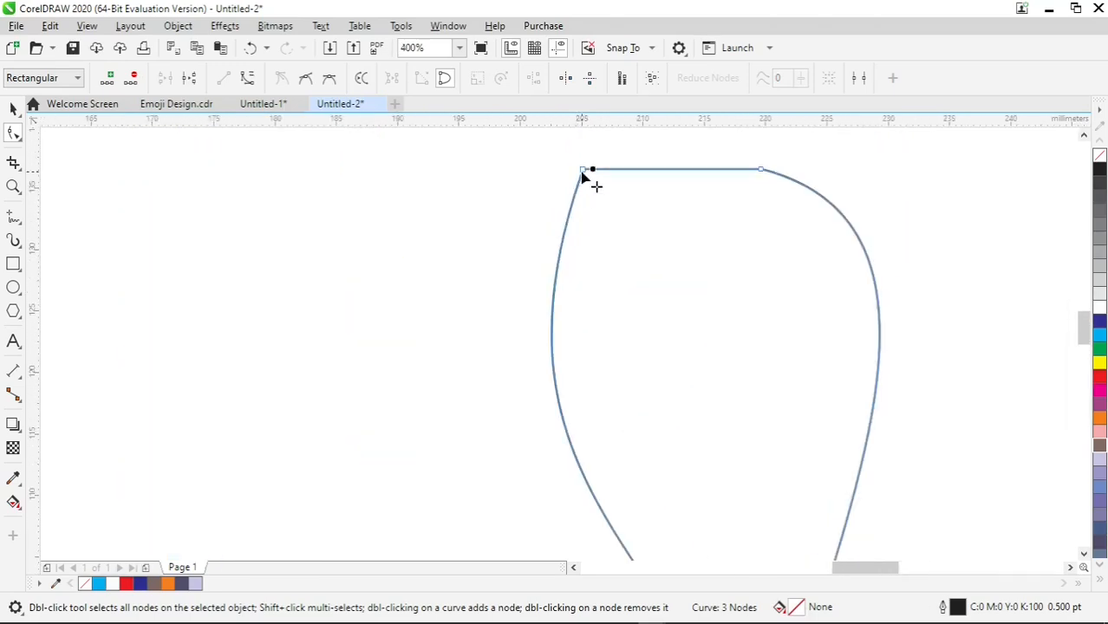
scroll(595, 186, "up", 2)
left_click(584, 162)
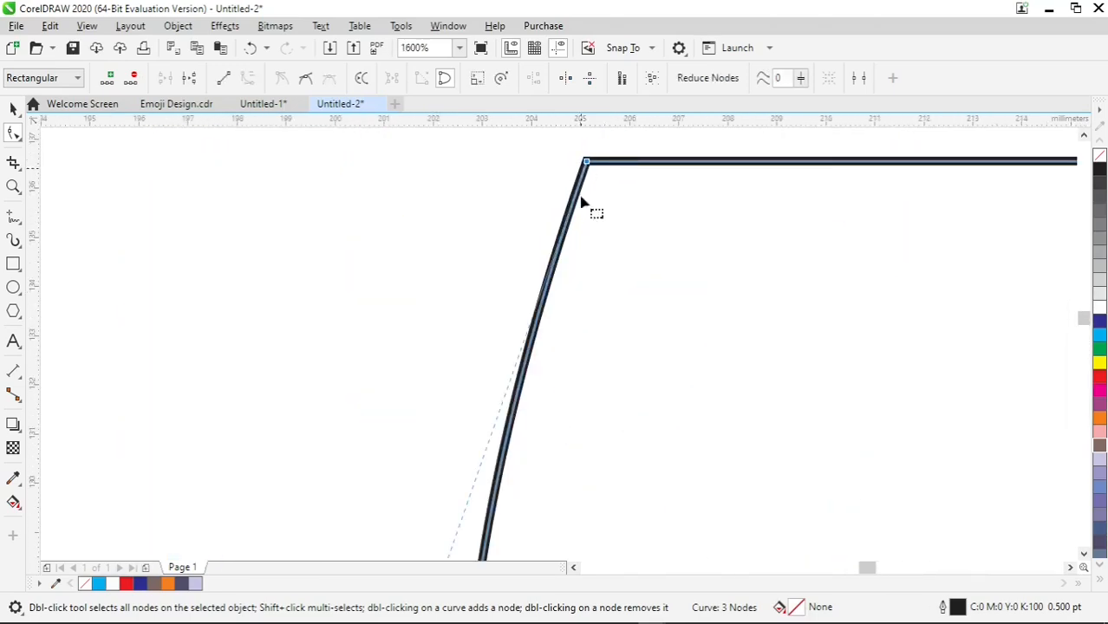
scroll(583, 165, "down", 3)
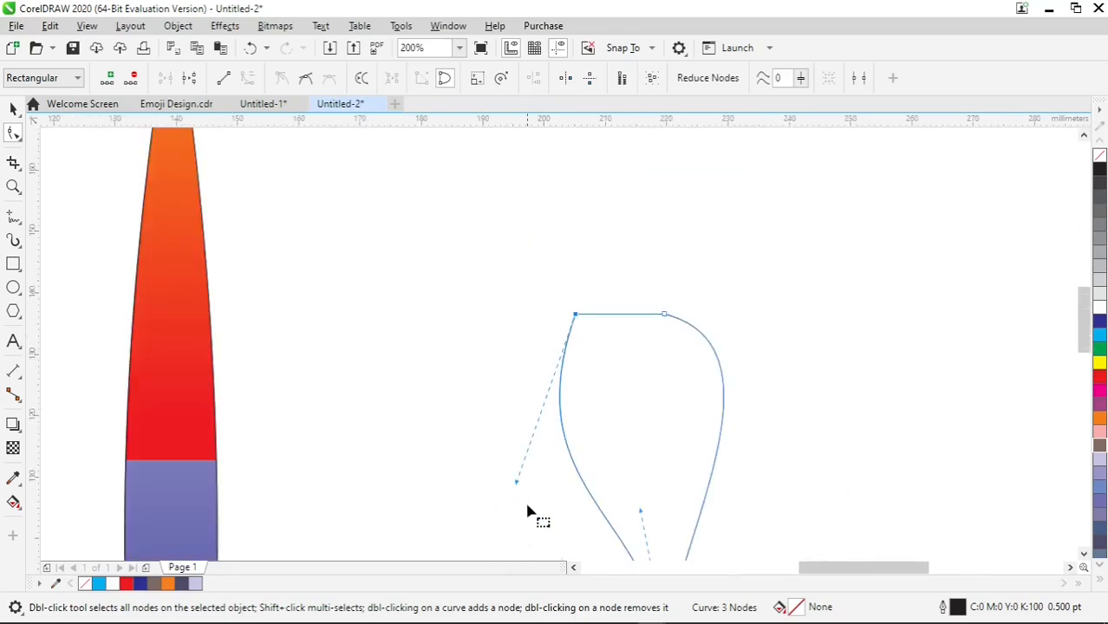
left_click_drag(519, 490, 475, 478)
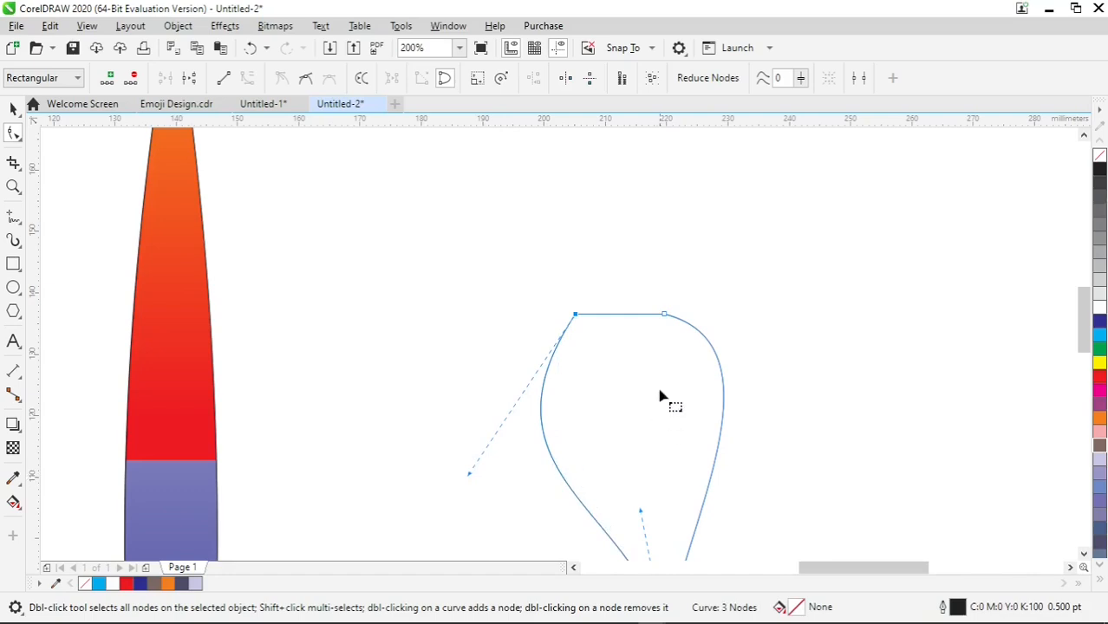
Step: Shift the whole top edge to the right to bring it over the bottom tip
scroll(594, 327, "up", 2)
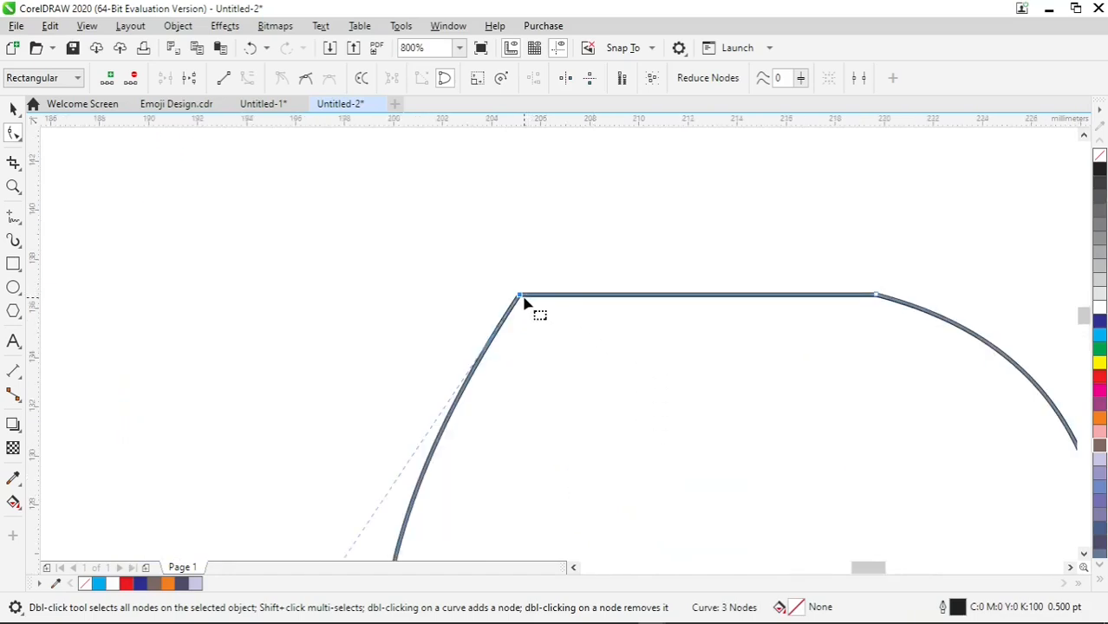
left_click_drag(529, 299, 620, 307)
left_click(679, 319)
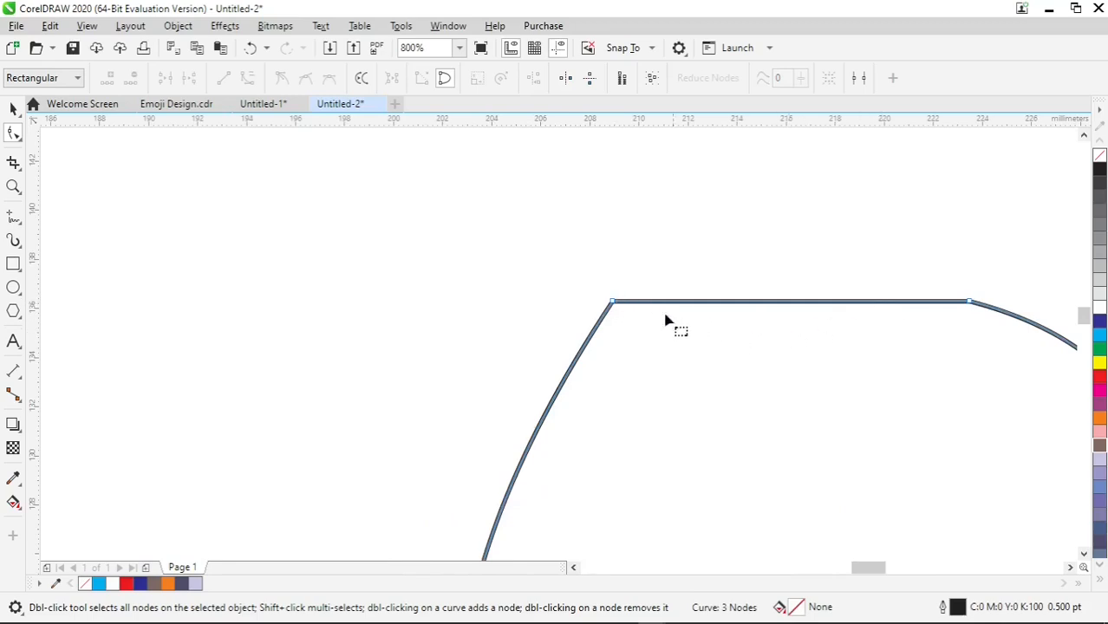
left_click_drag(621, 306, 715, 311)
Step: Move the upper-right node inward and raise the upper-left node's handle outward to round the top into a teardrop
left_click_drag(846, 568, 755, 570)
scroll(711, 397, "down", 1)
scroll(709, 397, "down", 1)
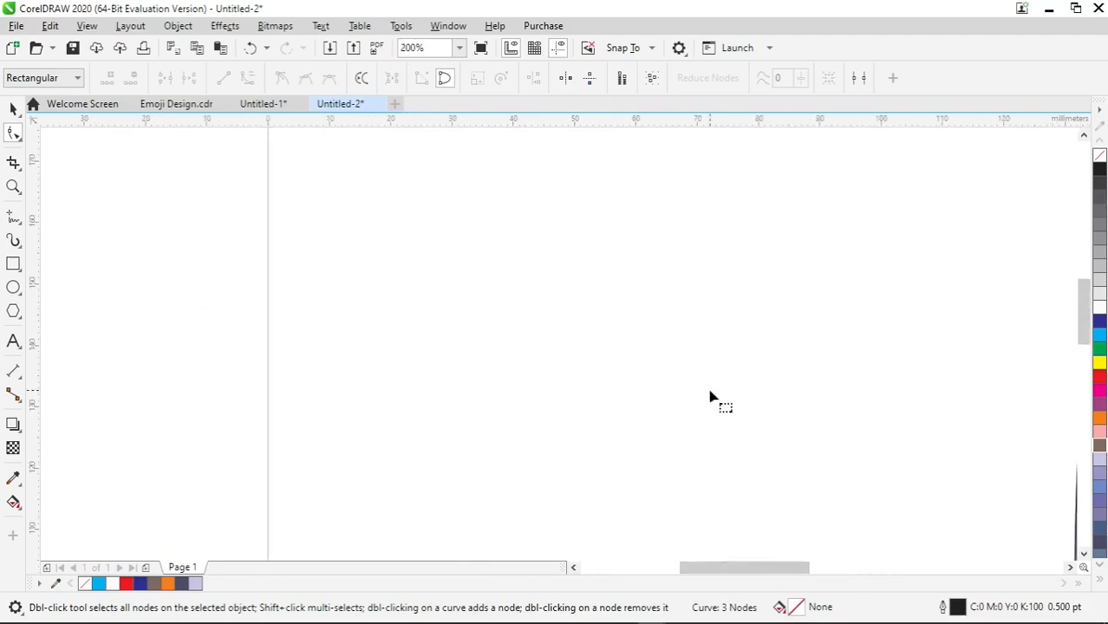
scroll(710, 397, "down", 1)
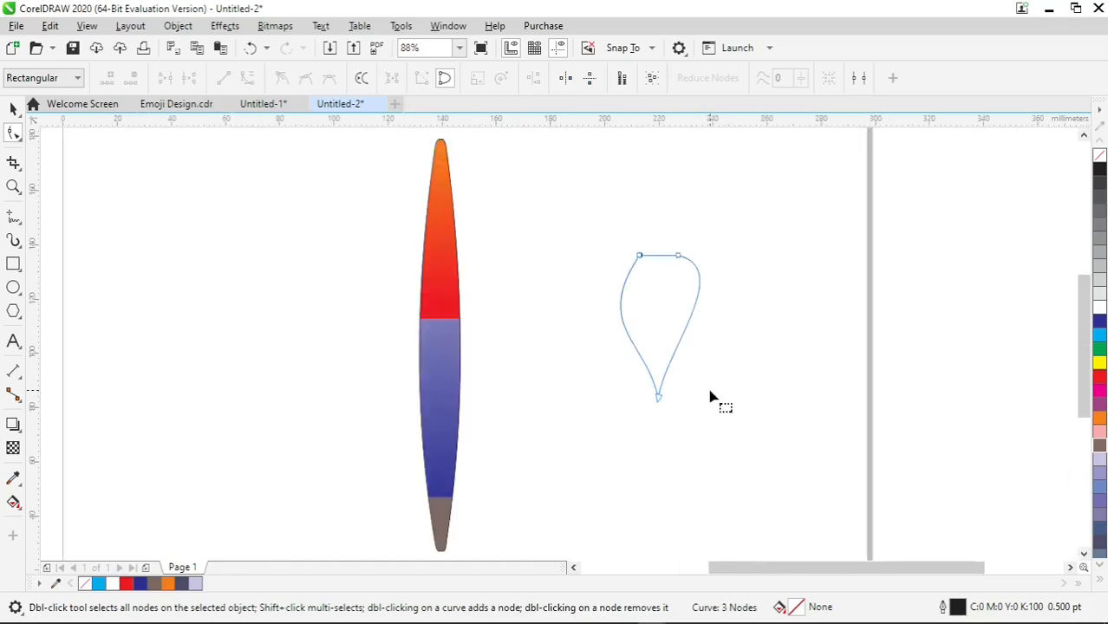
scroll(675, 277, "up", 3)
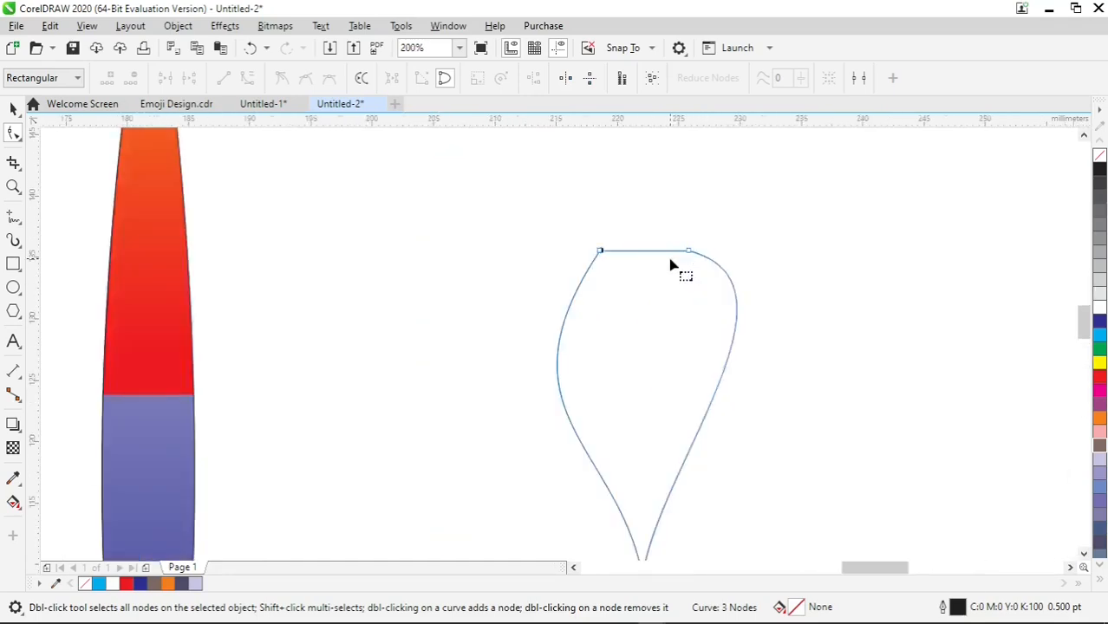
left_click_drag(799, 264, 631, 259)
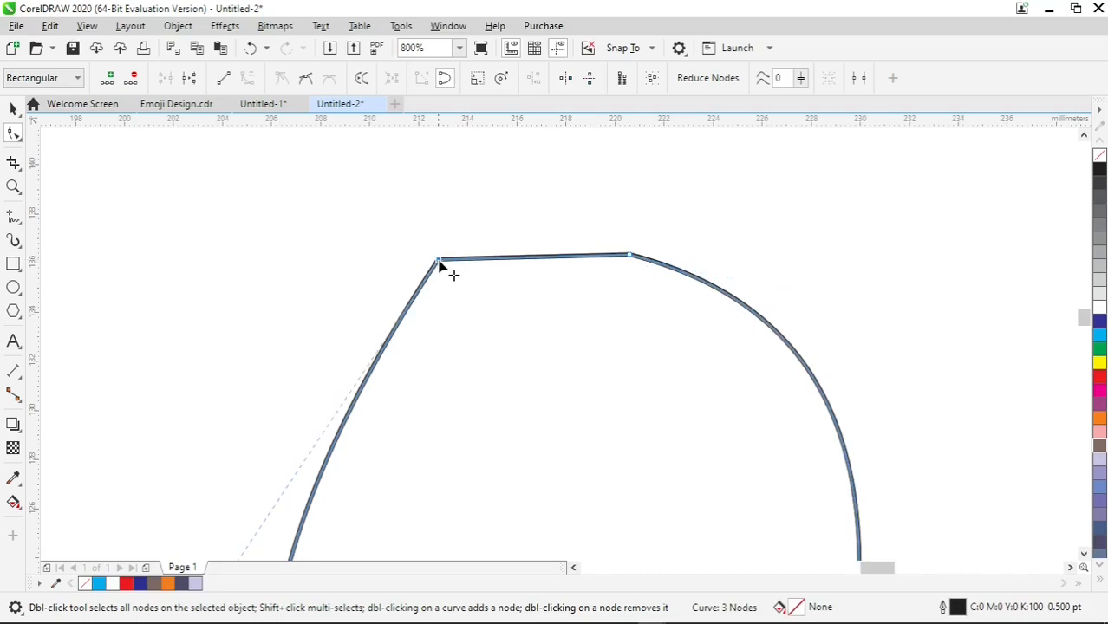
scroll(439, 321, "down", 5)
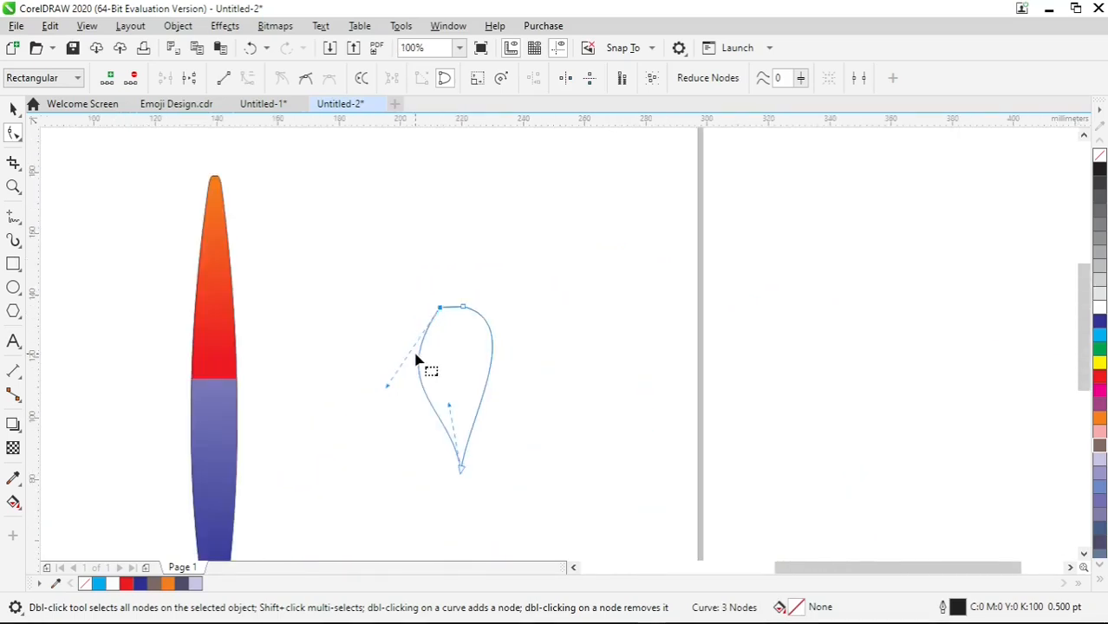
left_click_drag(387, 388, 367, 332)
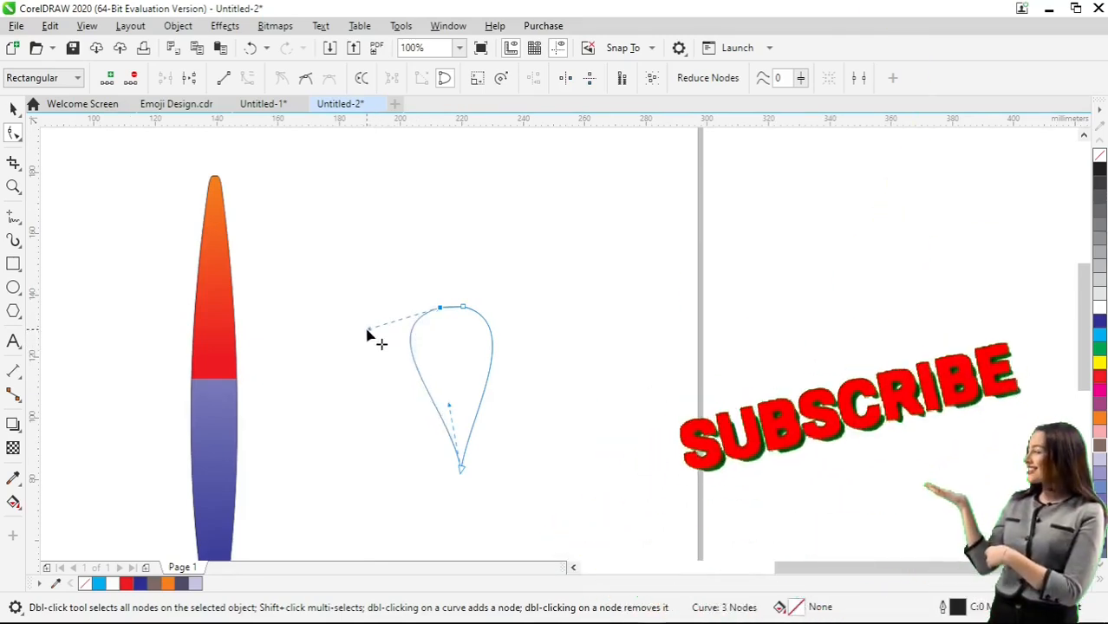
Step: Draw the bottom node's two handles closer together to sharpen the teardrop's tip, and finish editing its nodes
left_click(465, 483)
scroll(466, 483, "up", 4)
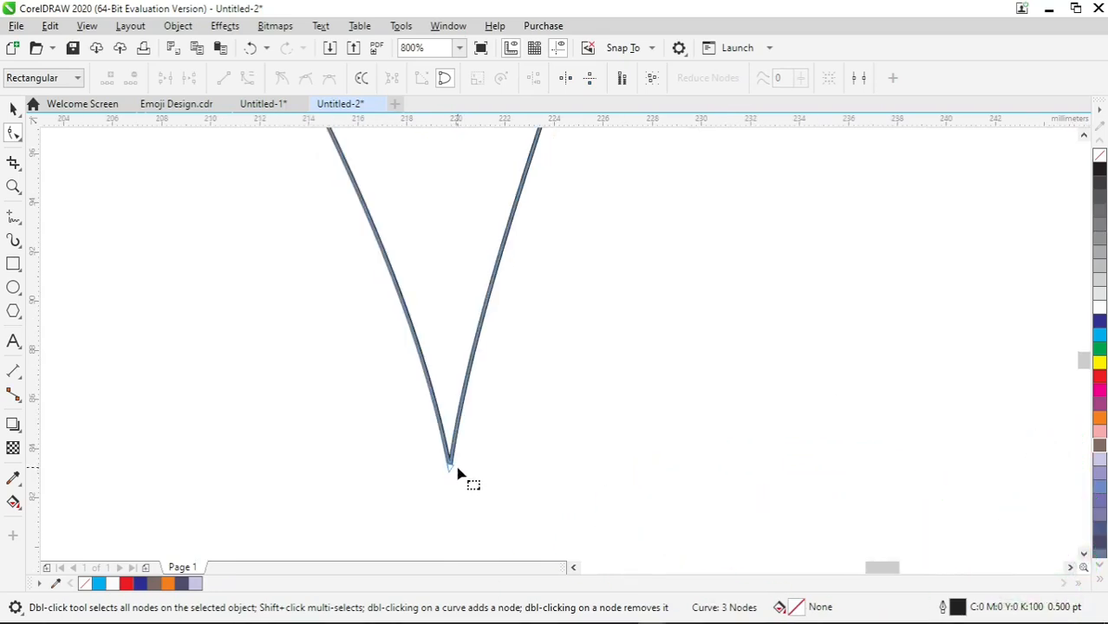
left_click(454, 471)
scroll(506, 297, "down", 1)
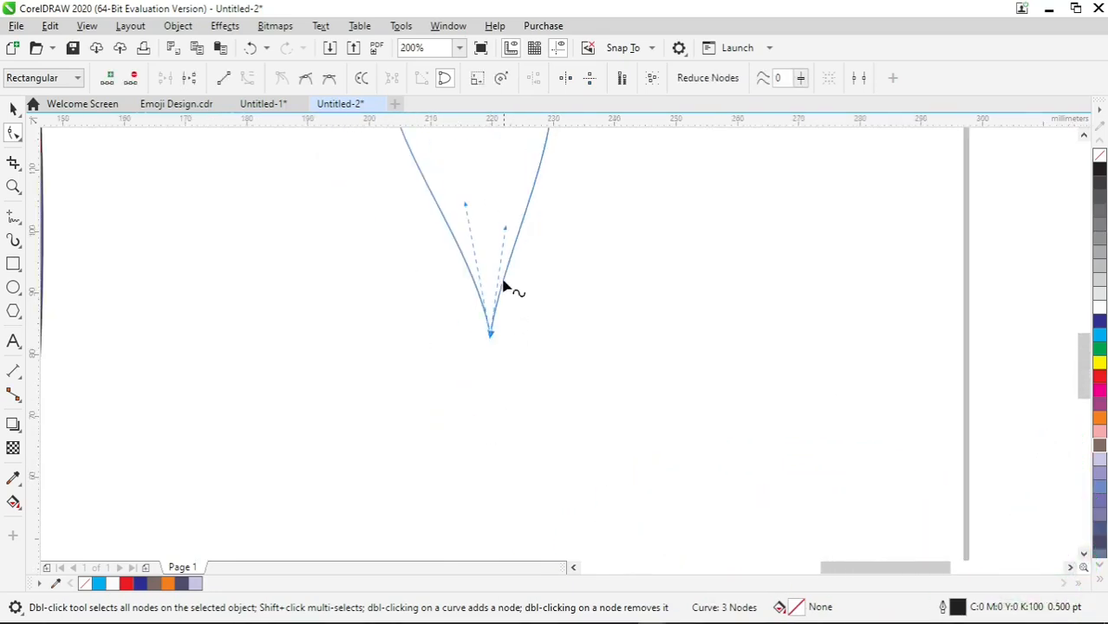
left_click_drag(505, 230, 482, 213)
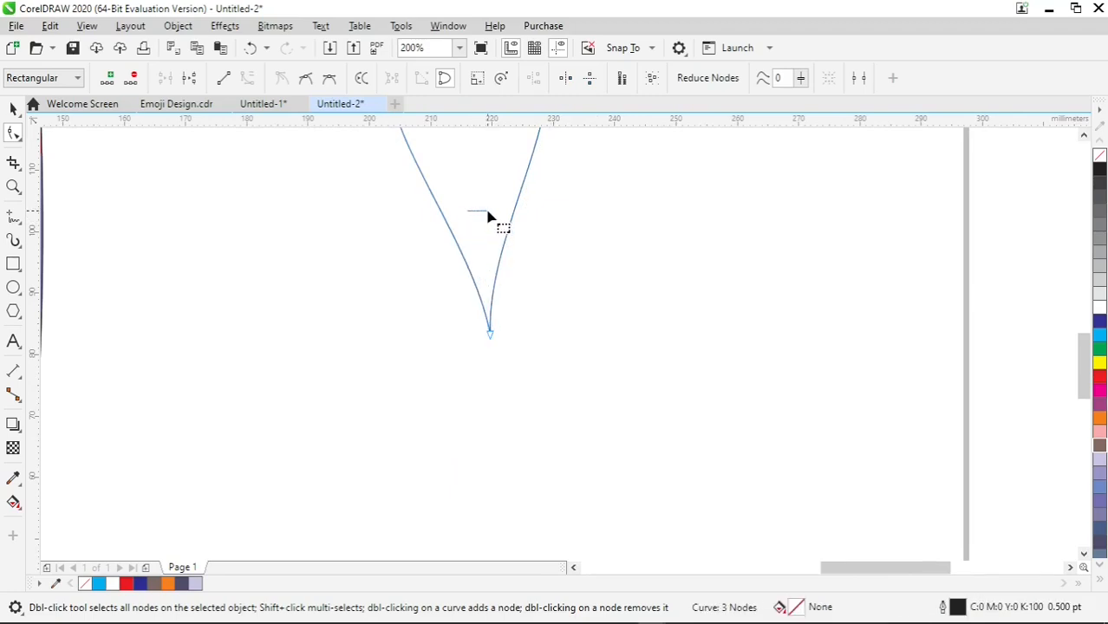
left_click(489, 212)
left_click(491, 339)
left_click_drag(466, 208, 503, 227)
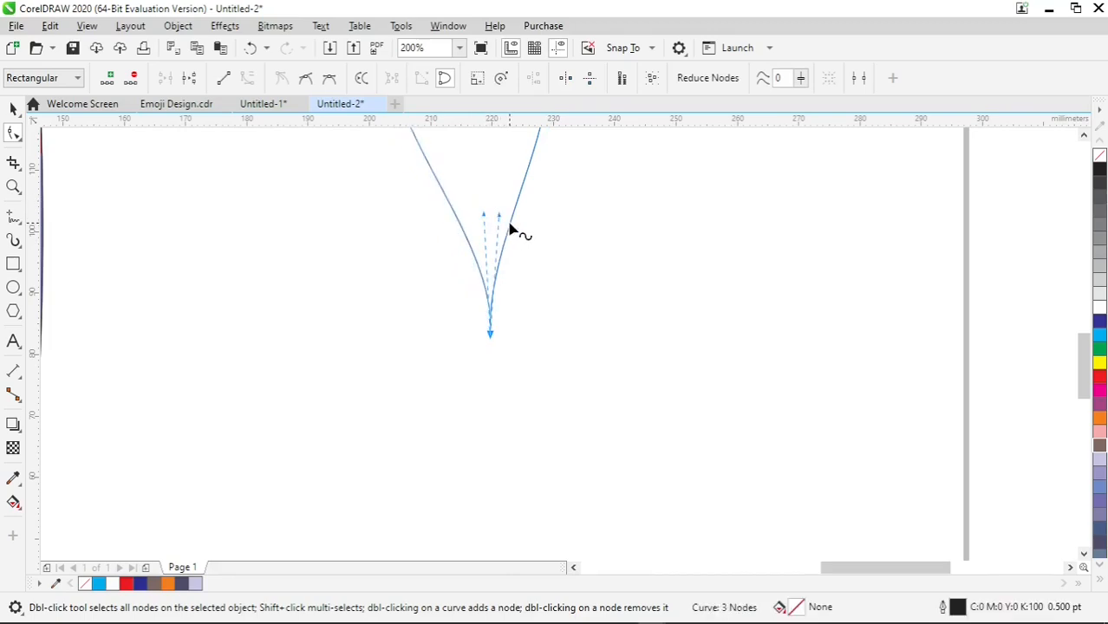
key("F4")
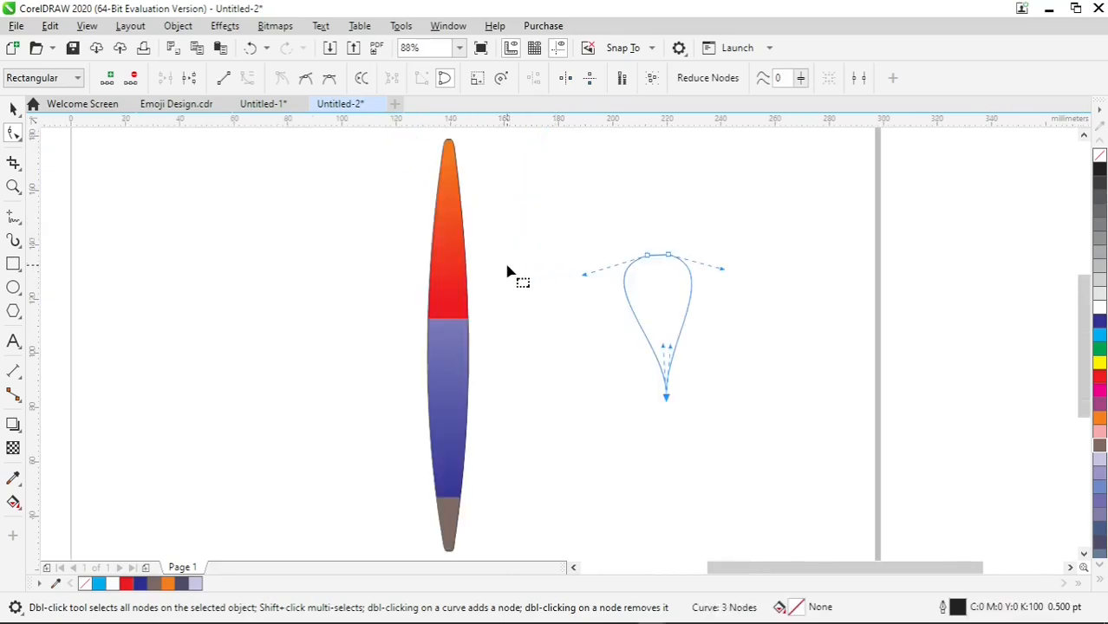
key("space")
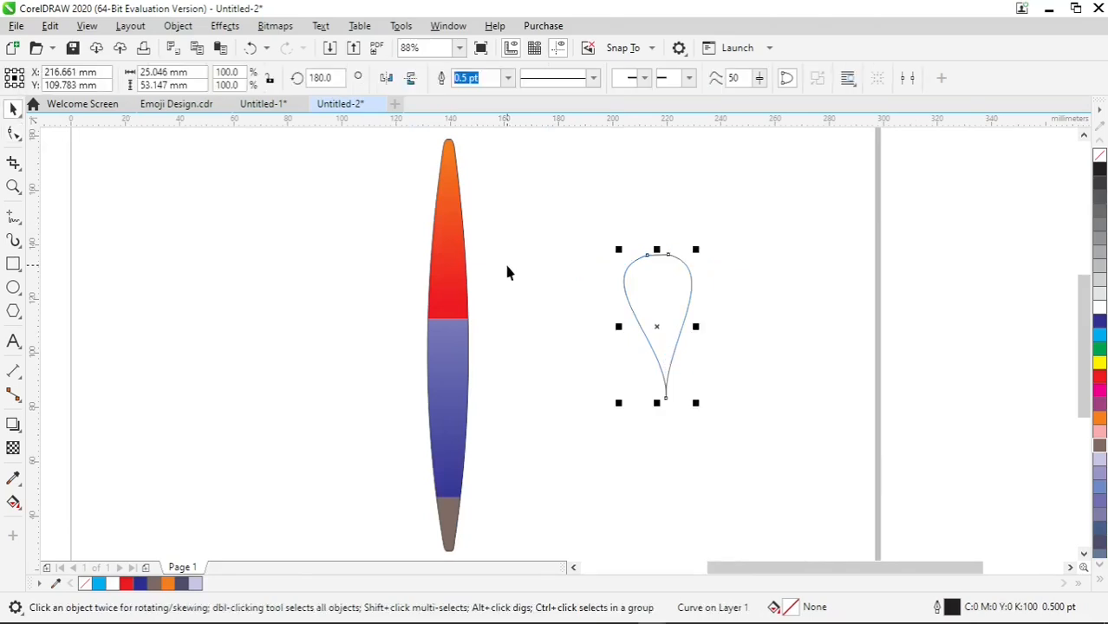
Step: Fill the teardrop black, narrow it to about 14 mm wide and move it under the handle's bottom tip
left_click(1100, 169)
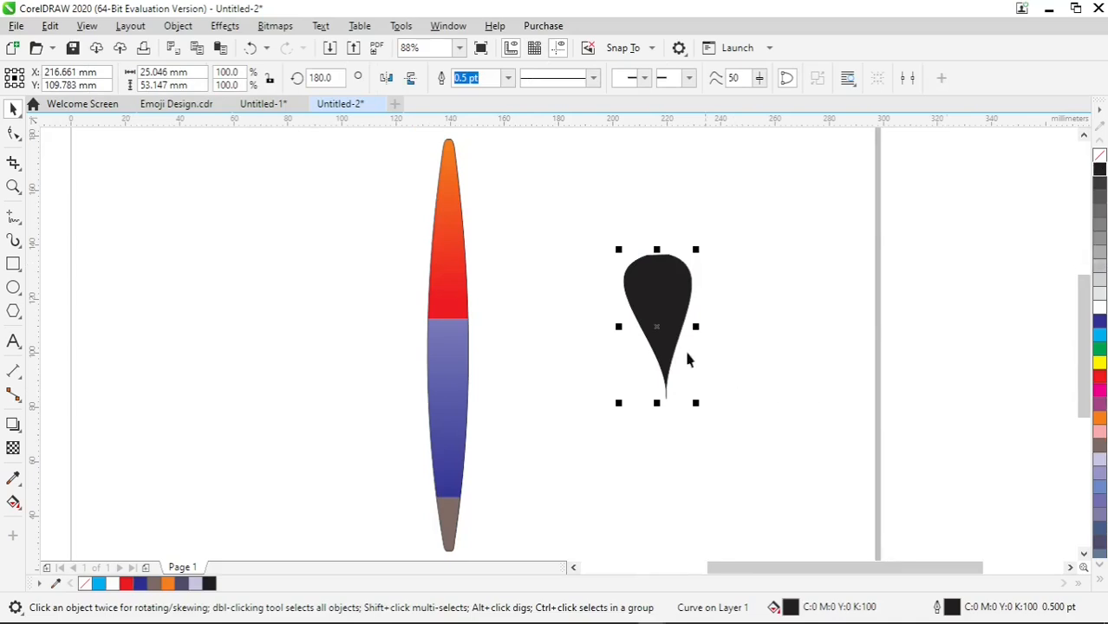
left_click_drag(699, 327, 546, 439)
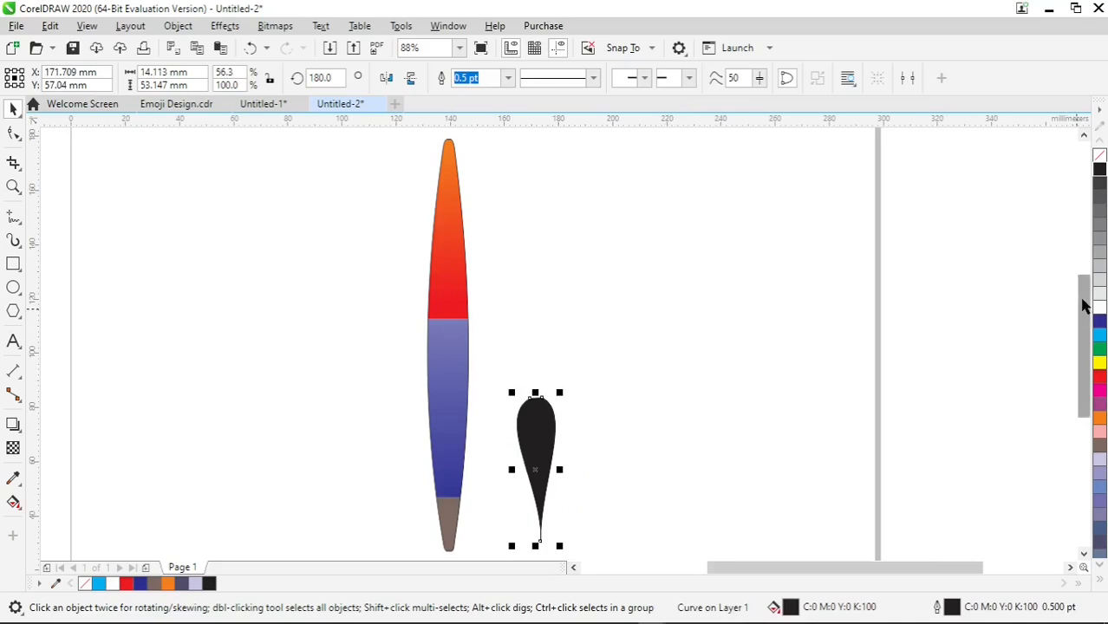
scroll(1082, 347, "down", 3)
mouse_move(549, 217)
left_mouse_down()
mouse_move(462, 368)
mouse_move(447, 301)
left_mouse_up()
scroll(447, 302, "up", 5)
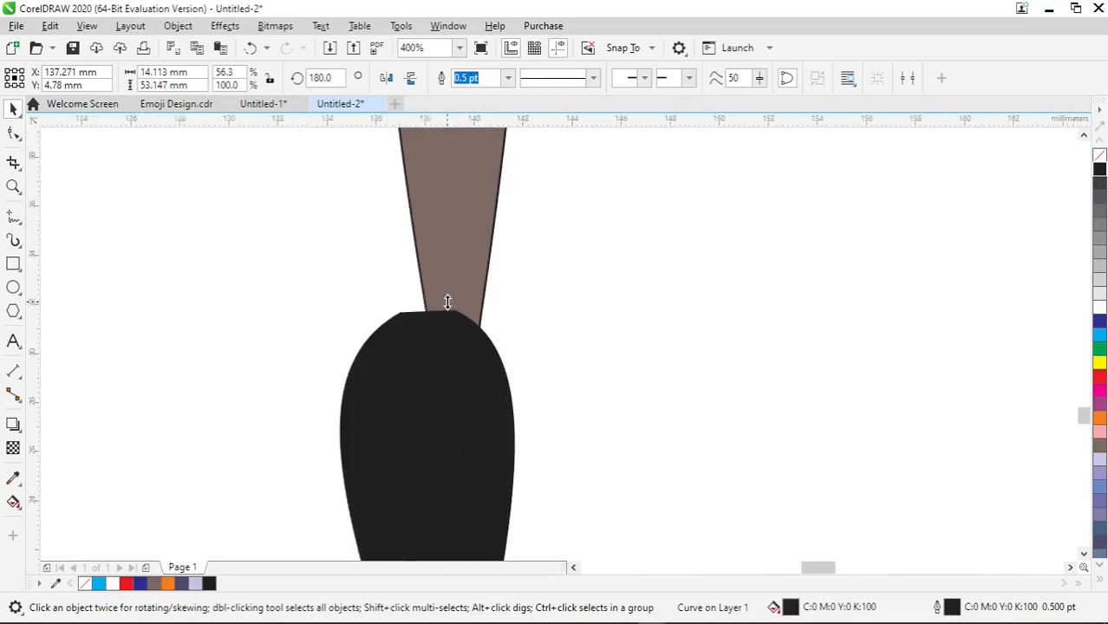
Step: Scale the black teardrop down to about 6.5 by 24.4 mm and centre it under the handle's tip
scroll(448, 301, "down", 5)
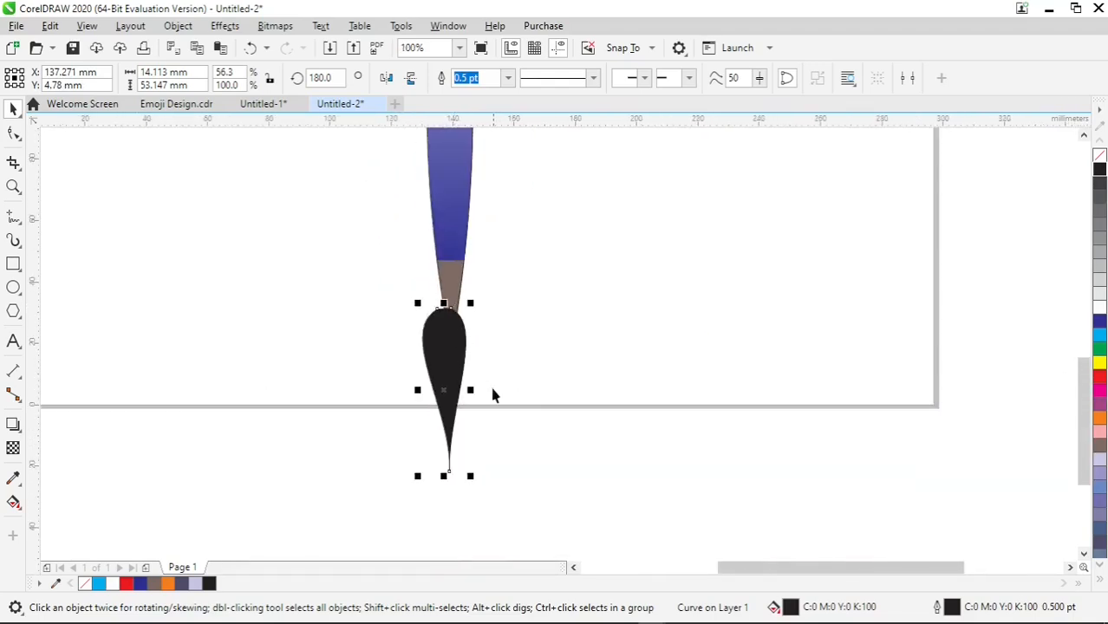
left_click_drag(474, 305, 469, 335)
left_click_drag(475, 483, 466, 447)
scroll(463, 317, "up", 2)
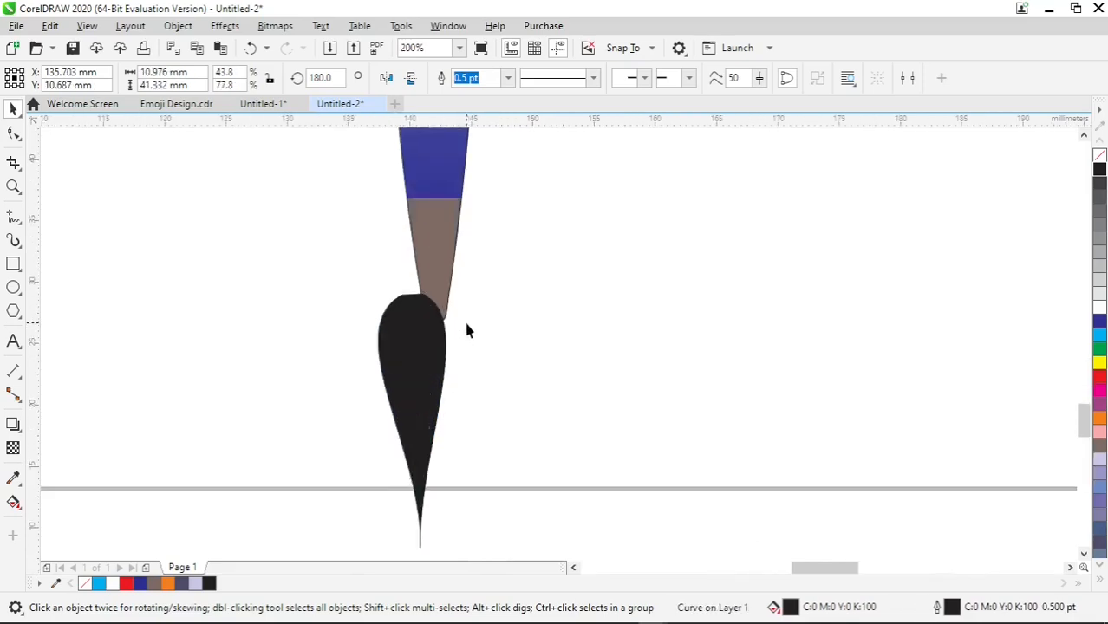
left_click_drag(285, 255, 312, 364)
left_click_drag(361, 391, 406, 355)
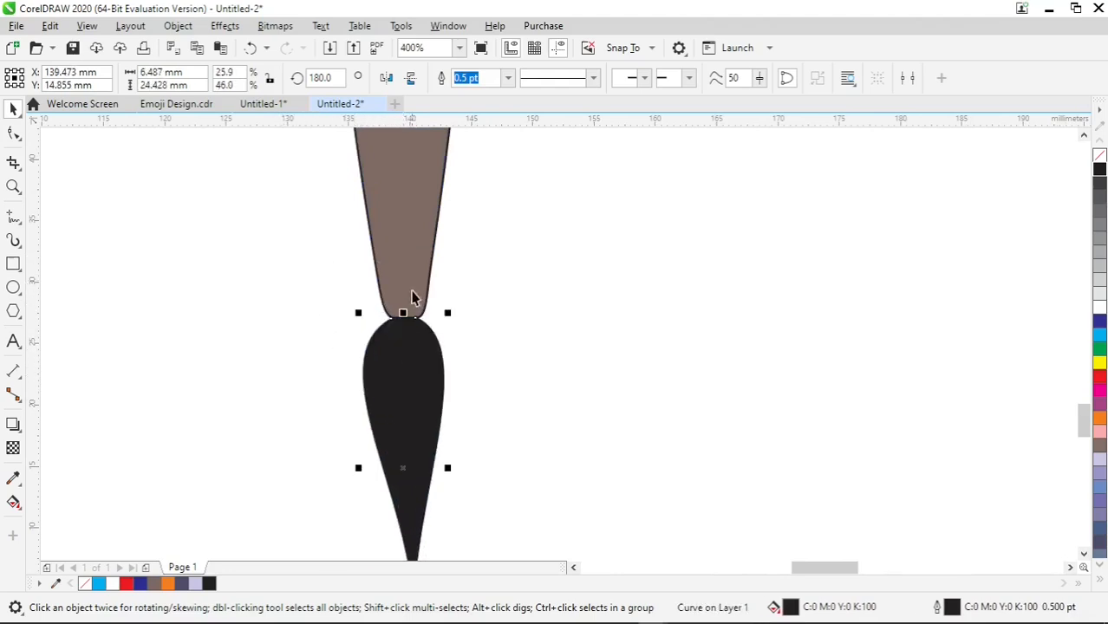
Step: Shift the black bristle shape slightly up so its top overlaps the handle's rounded end, and deselect it
scroll(413, 294, "up", 2)
scroll(413, 291, "down", 1)
left_click_drag(416, 452, 418, 422)
left_click(597, 395)
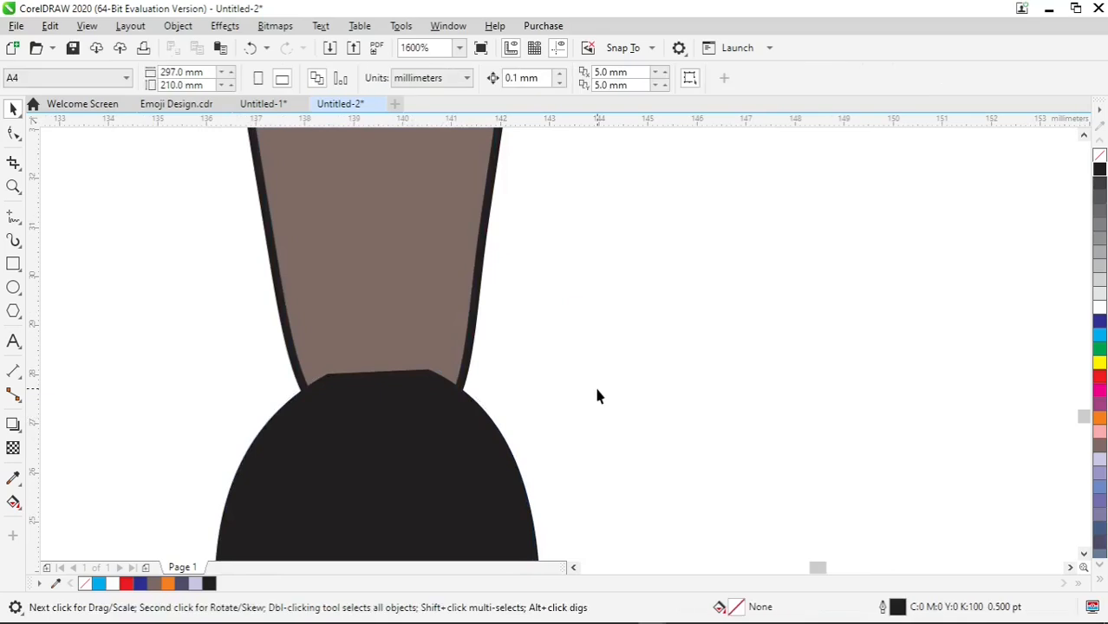
Step: Enlarge the bristle shape proportionally to about 7.5 by 28.2 mm and realign it with the handle's tip
key("F4")
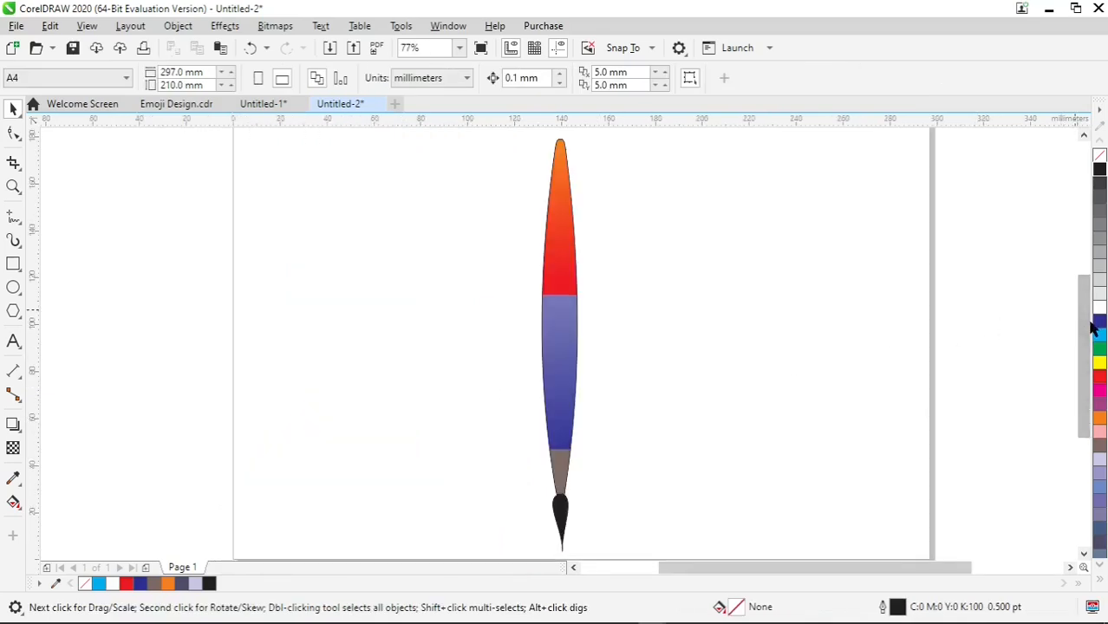
scroll(1084, 347, "down", 3)
scroll(572, 351, "up", 2)
scroll(561, 333, "up", 5)
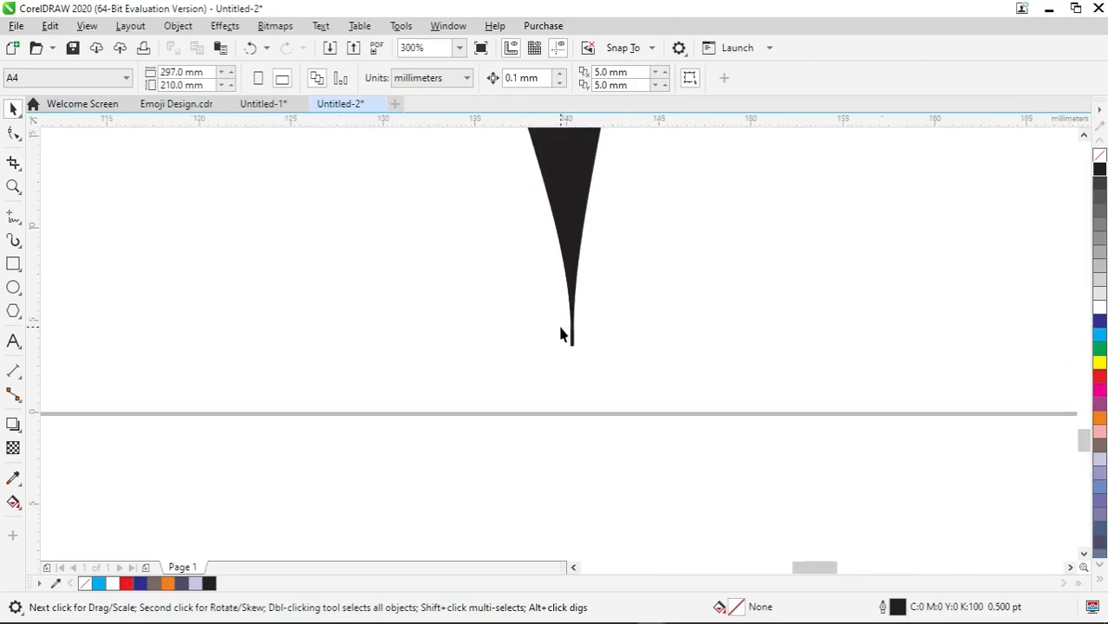
left_click(563, 216)
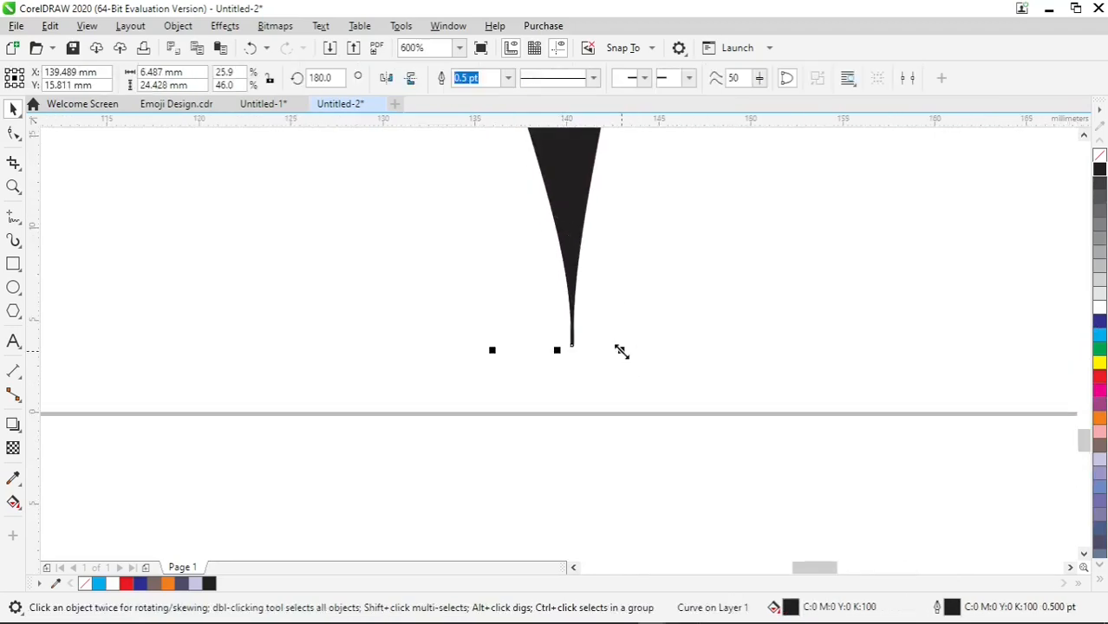
left_click_drag(621, 350, 642, 420)
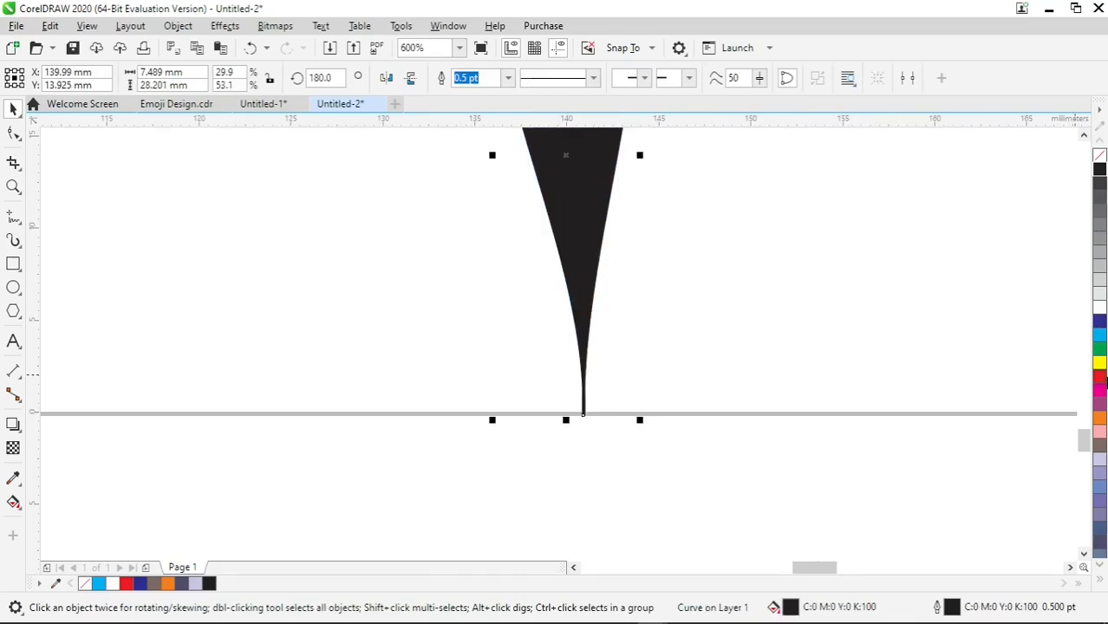
left_click_drag(1085, 438, 1082, 427)
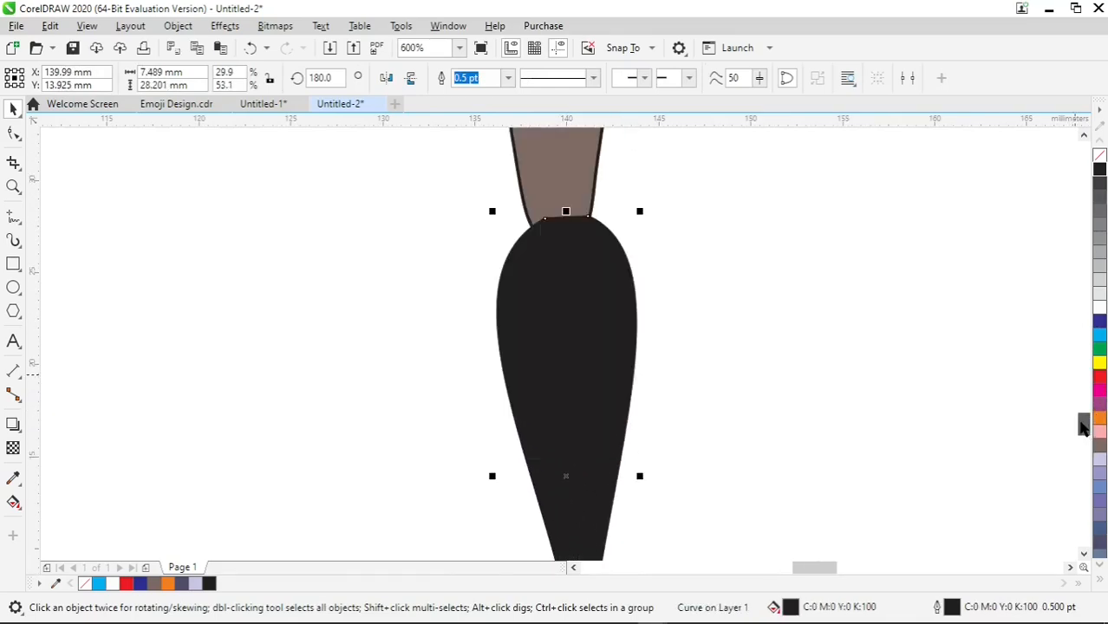
left_click_drag(582, 323, 578, 325)
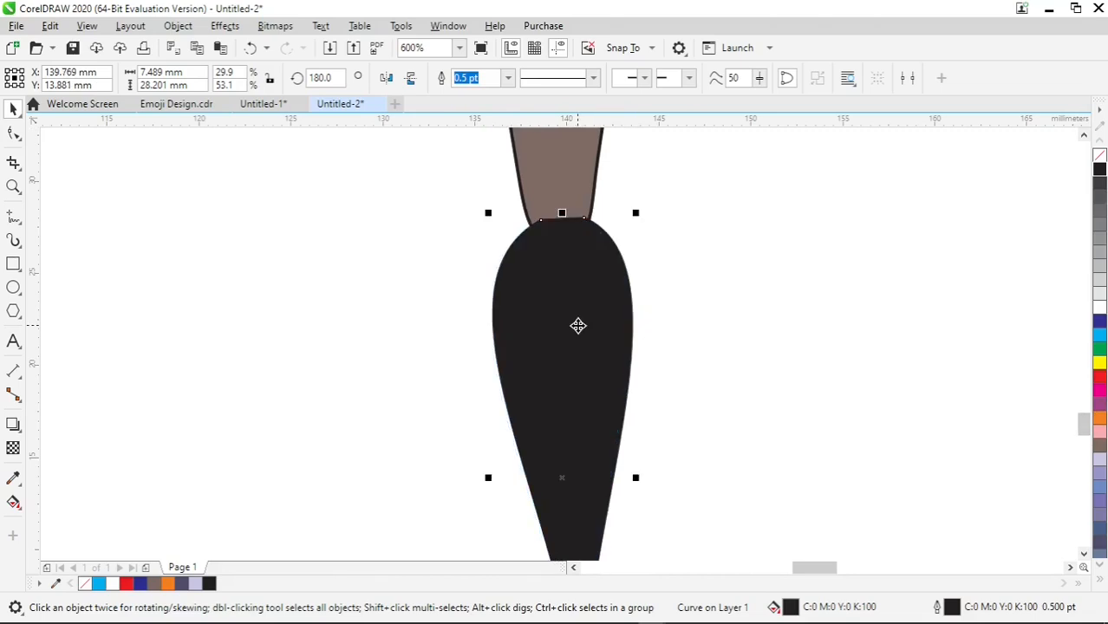
key("F4")
left_click(674, 327)
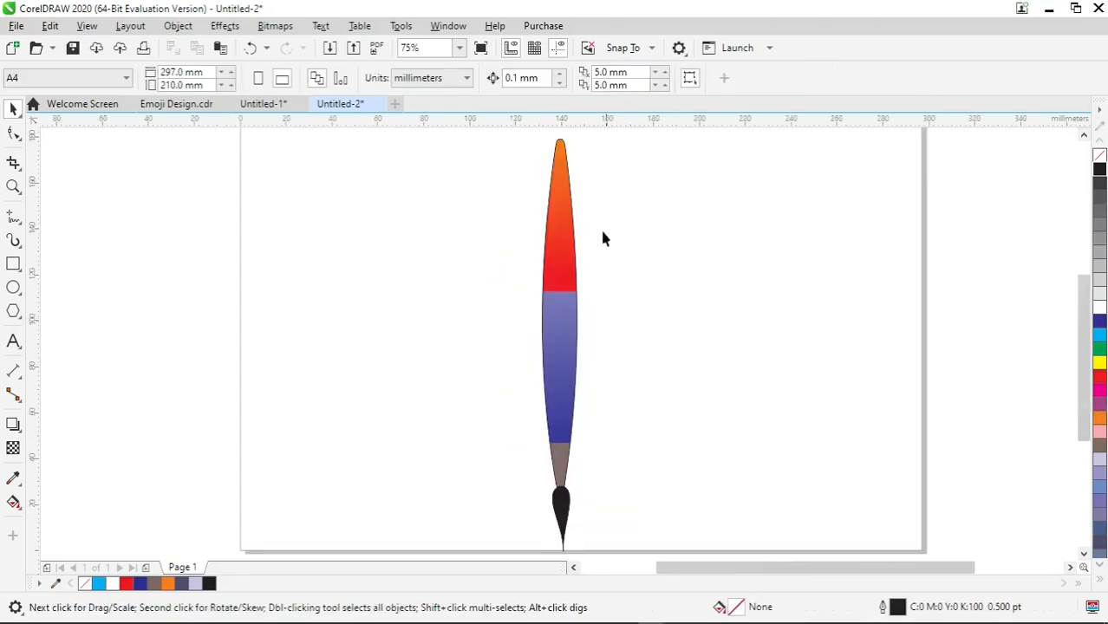
Step: Select the handle and the bristle shape and group them into one brush object
scroll(578, 282, "down", 2)
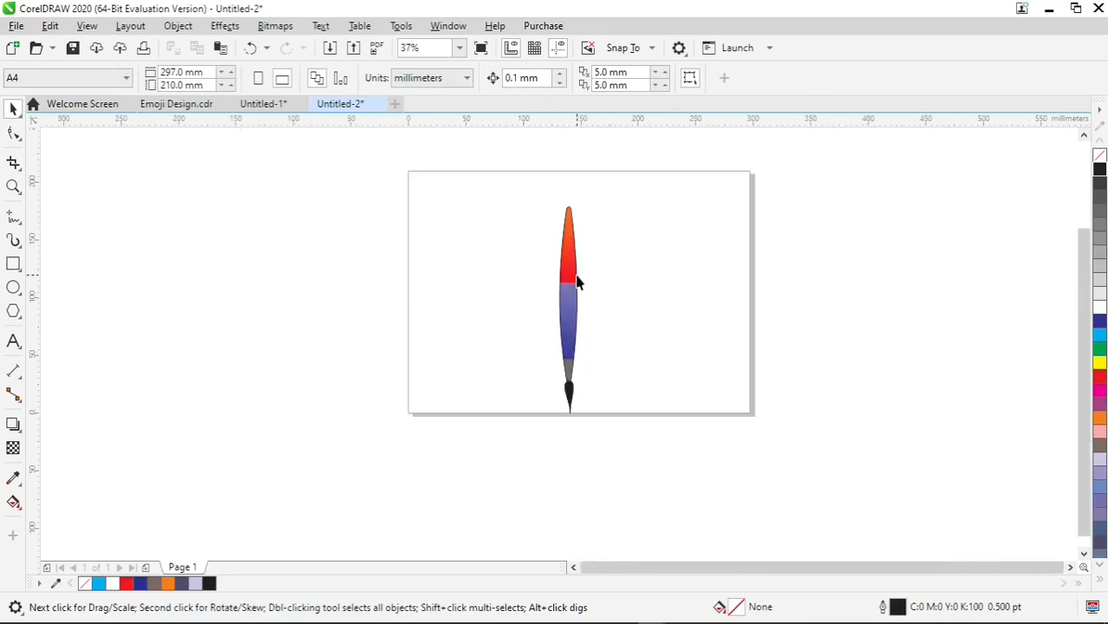
left_click_drag(626, 434, 627, 433)
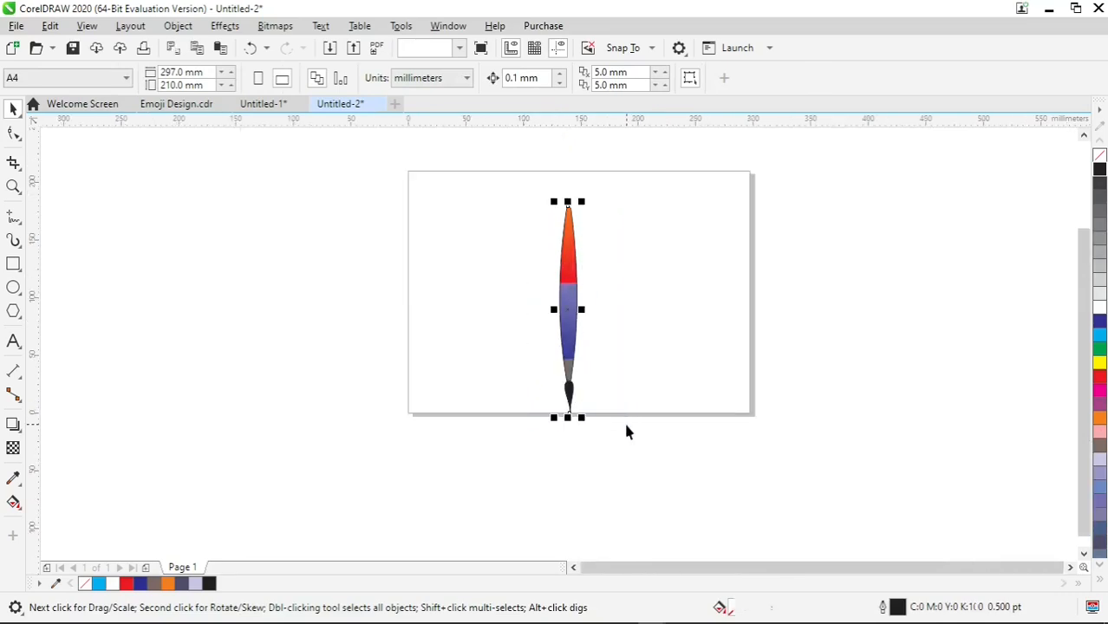
right_click(570, 294)
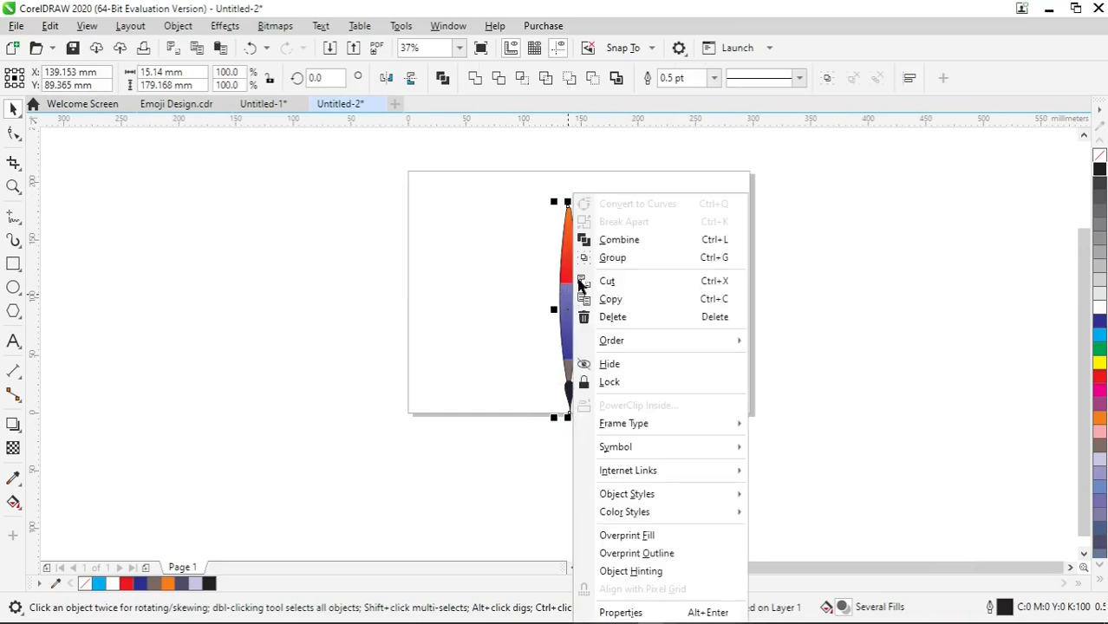
left_click(618, 258)
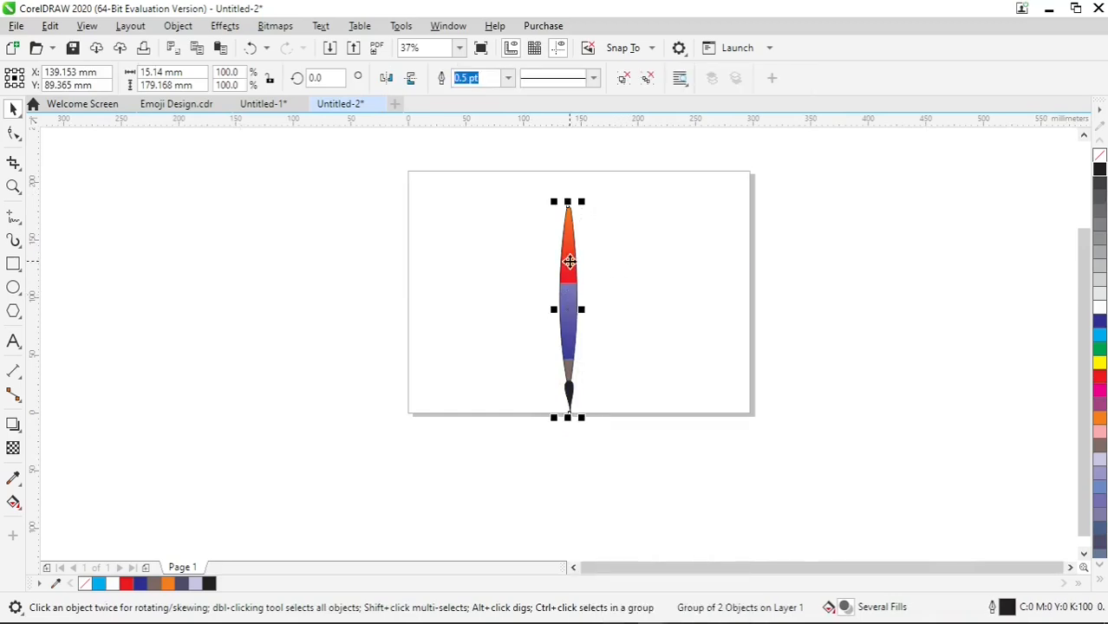
Step: Rotate the grouped brush clockwise to about 322.7° and position it near the centre of the page
left_click(570, 258)
mouse_move(583, 199)
left_mouse_down()
mouse_move(623, 257)
mouse_move(594, 280)
left_mouse_up()
left_click(688, 311)
left_click(597, 293)
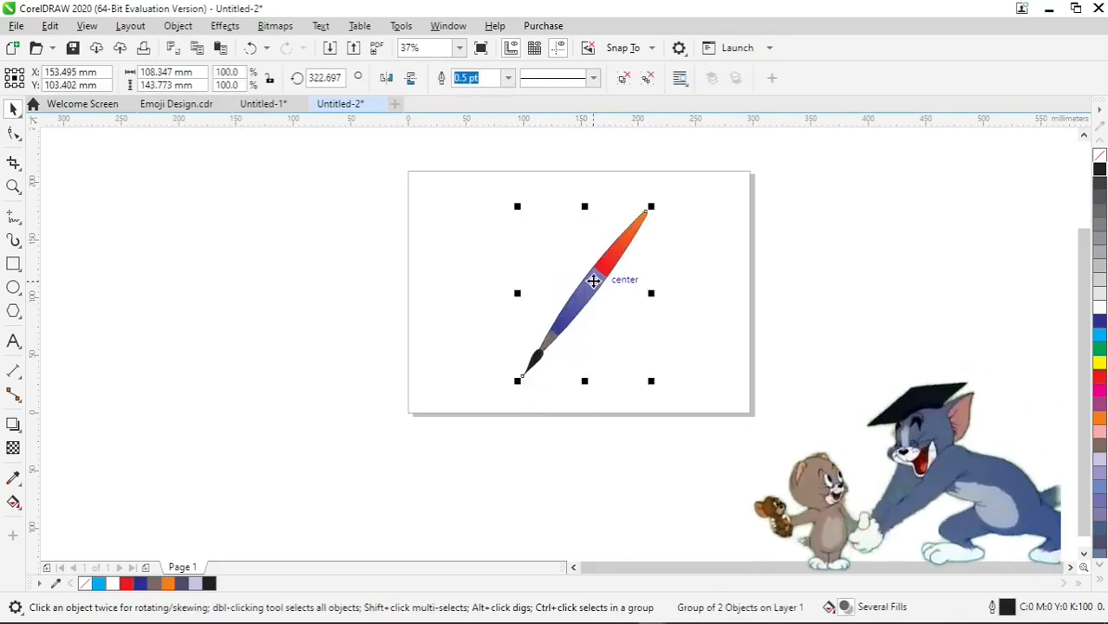
Step: Create a page-sized 297 by 210 mm rectangle behind the brush and deselect it
double_click(13, 264)
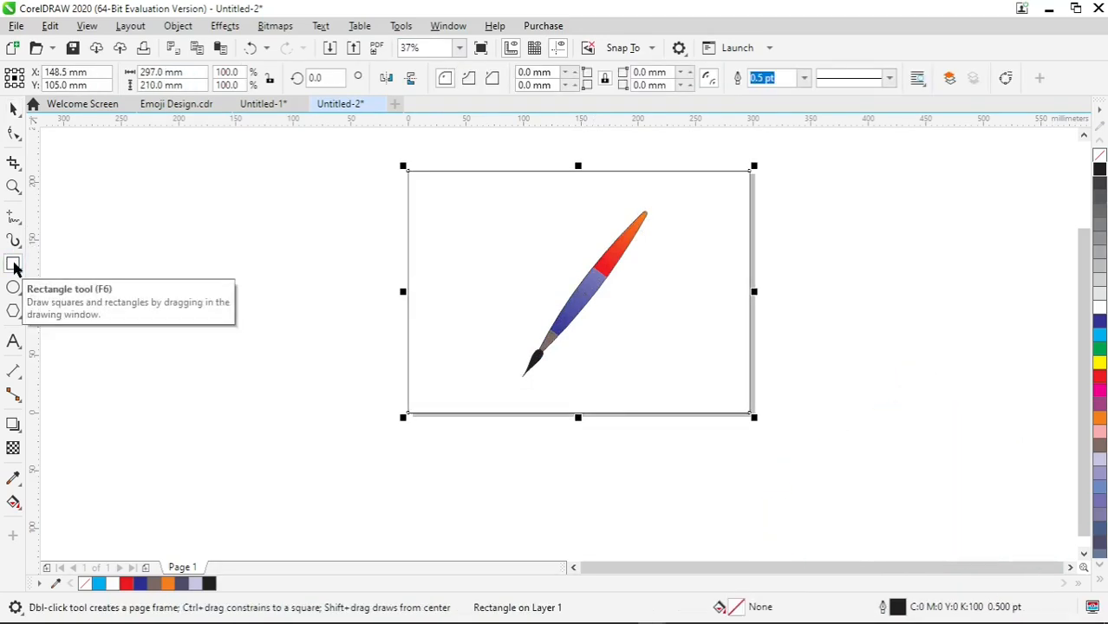
key("shift+F2")
left_click(13, 109)
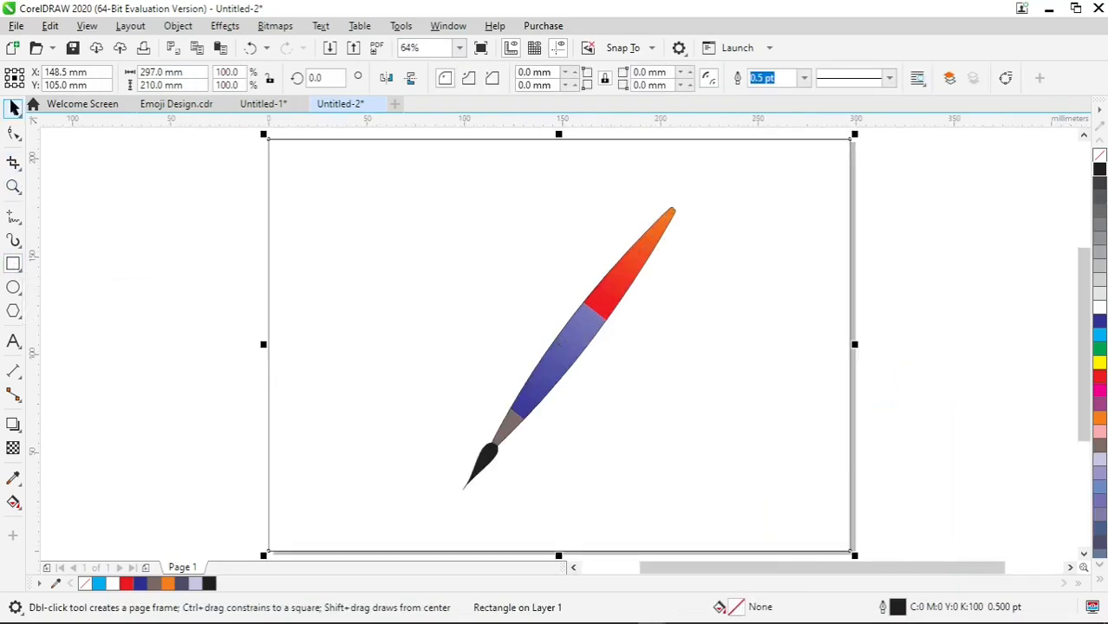
left_click(924, 280)
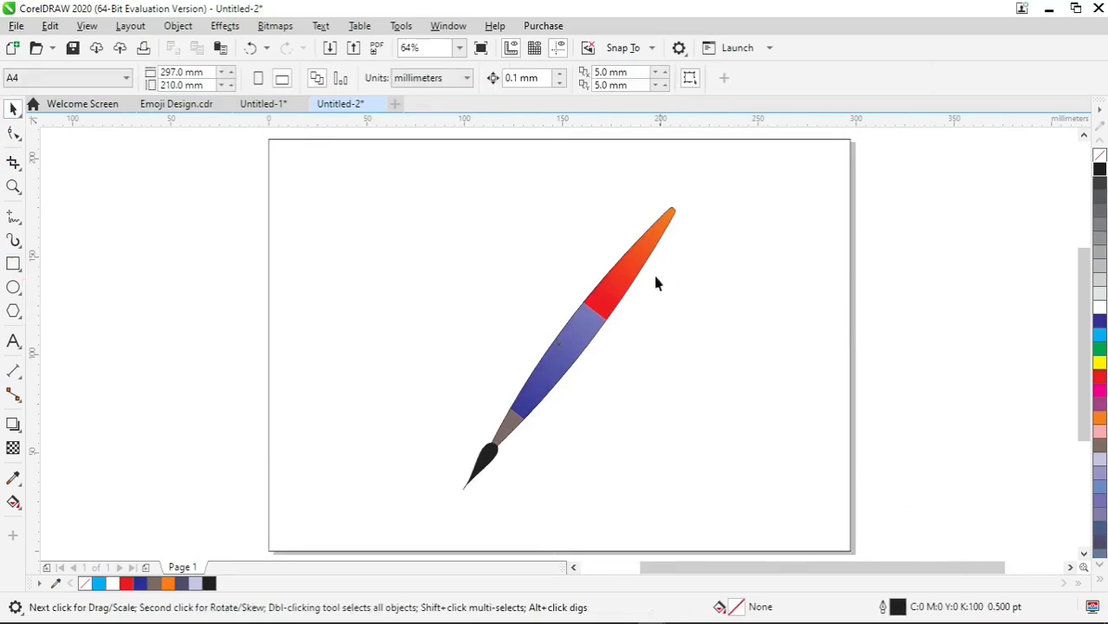
Step: Enlarge the brush group to about 125 by 166 mm and move it up and to the left on the page
left_click(606, 298)
left_click_drag(680, 499, 713, 519)
left_click_drag(589, 347, 585, 325)
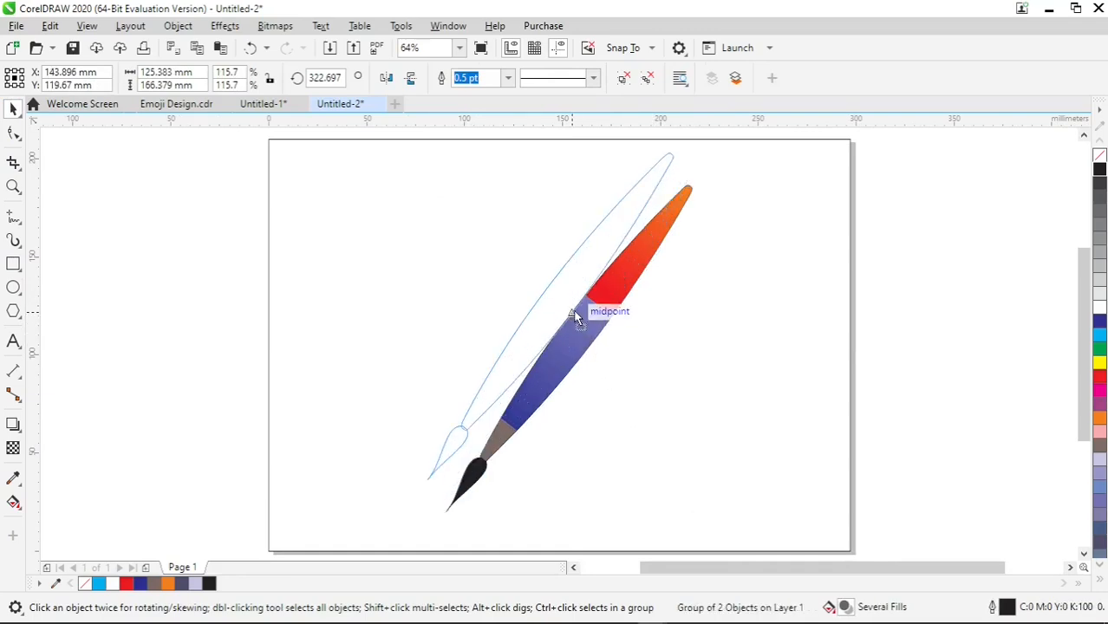
left_click_drag(574, 316, 574, 312)
Step: Rotate the brush further clockwise into a flatter diagonal across the page, and deselect it
left_click(585, 260)
left_click_drag(684, 490, 630, 491)
left_click(934, 297)
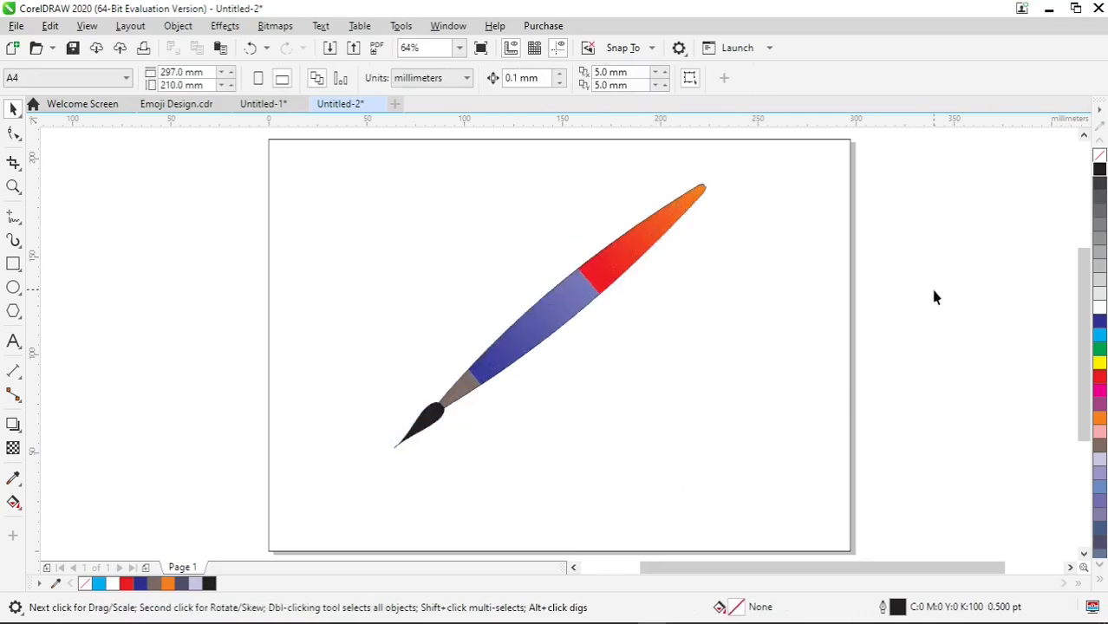
Step: Fill the page-sized rectangle with solid cyan (C:100 M:0 Y:0 K:0) and deselect it
left_click(855, 314)
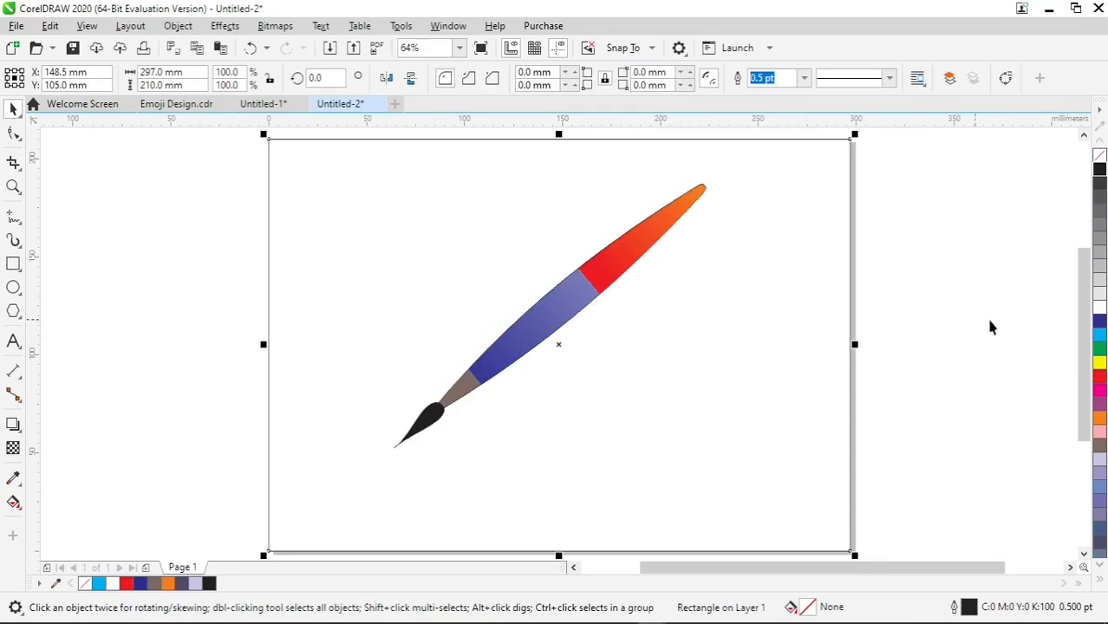
left_click(1100, 336)
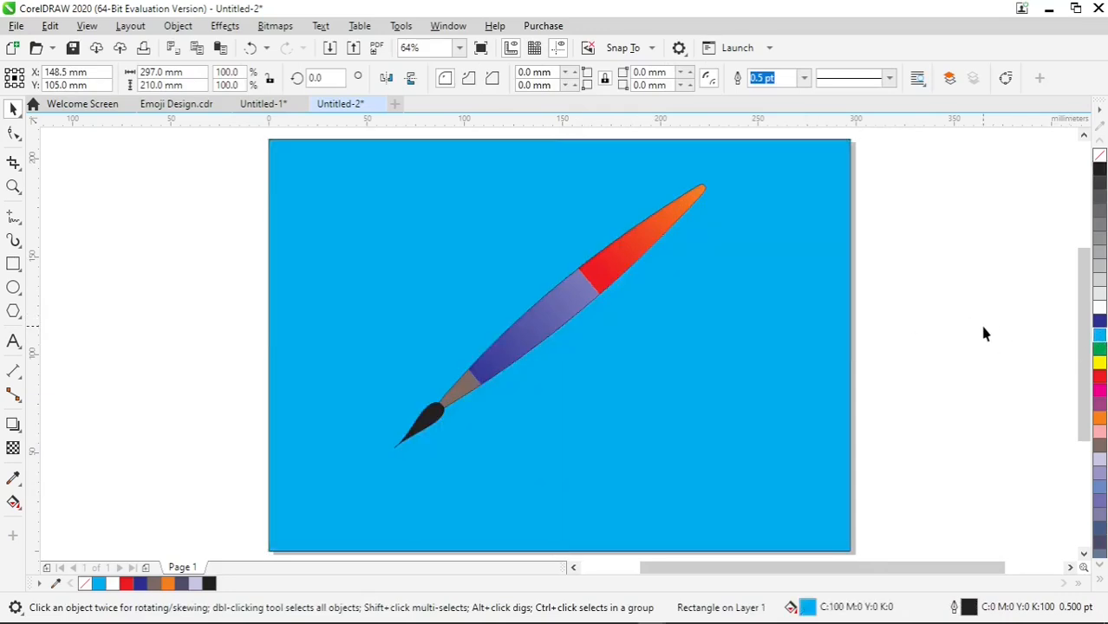
left_click(982, 331)
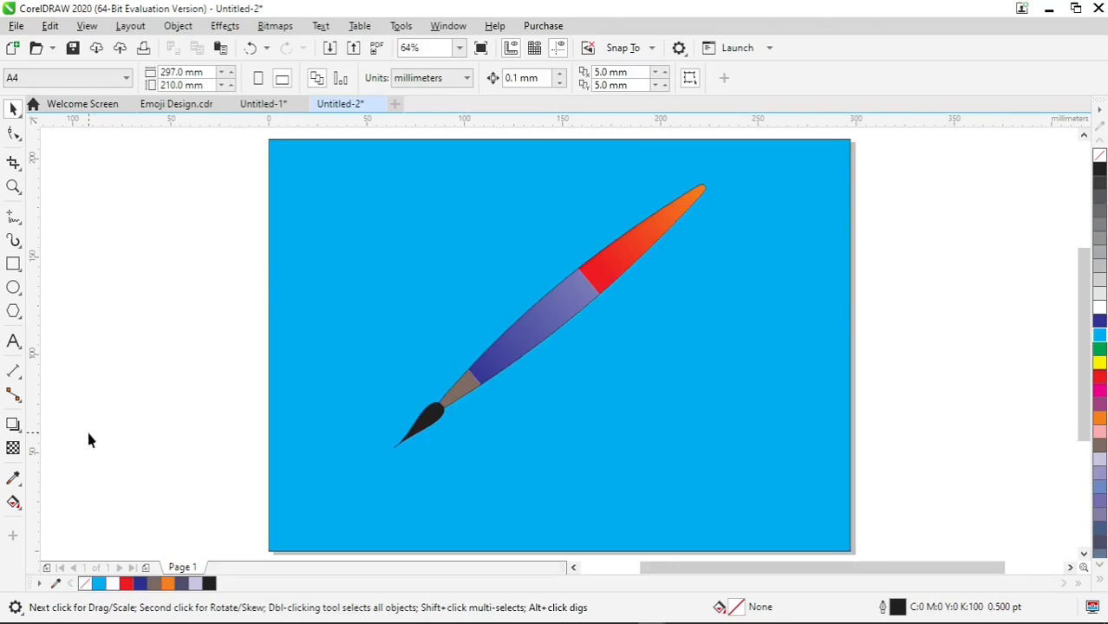
Step: Apply an elliptical fountain fill from white to cyan to the background, with its white centre at the page's middle
left_click(13, 505)
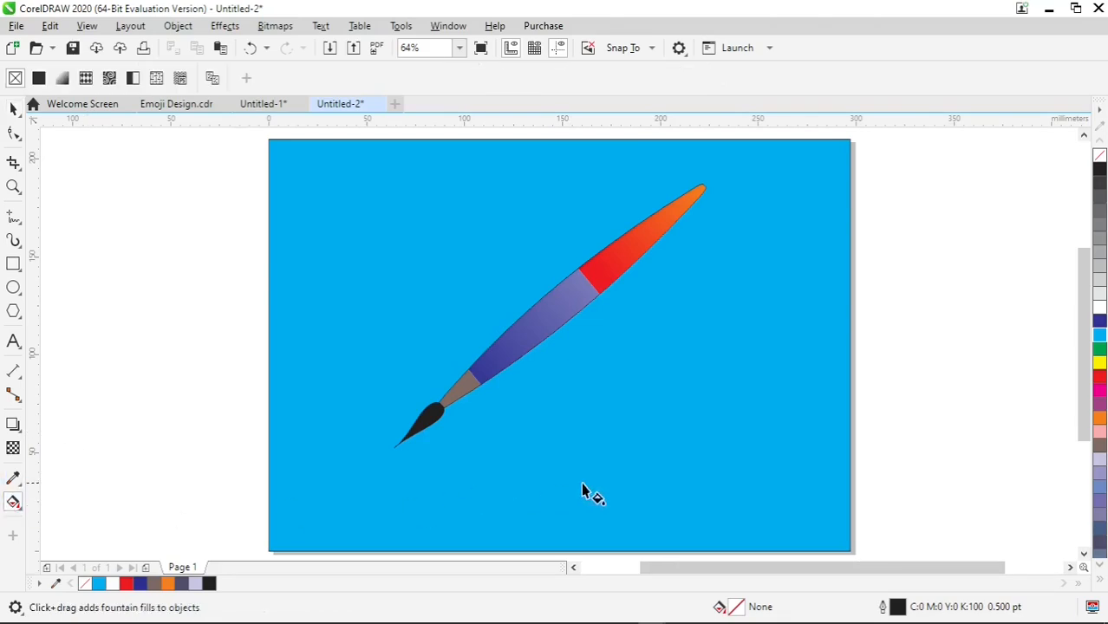
left_click(604, 399)
left_click_drag(616, 431, 629, 362)
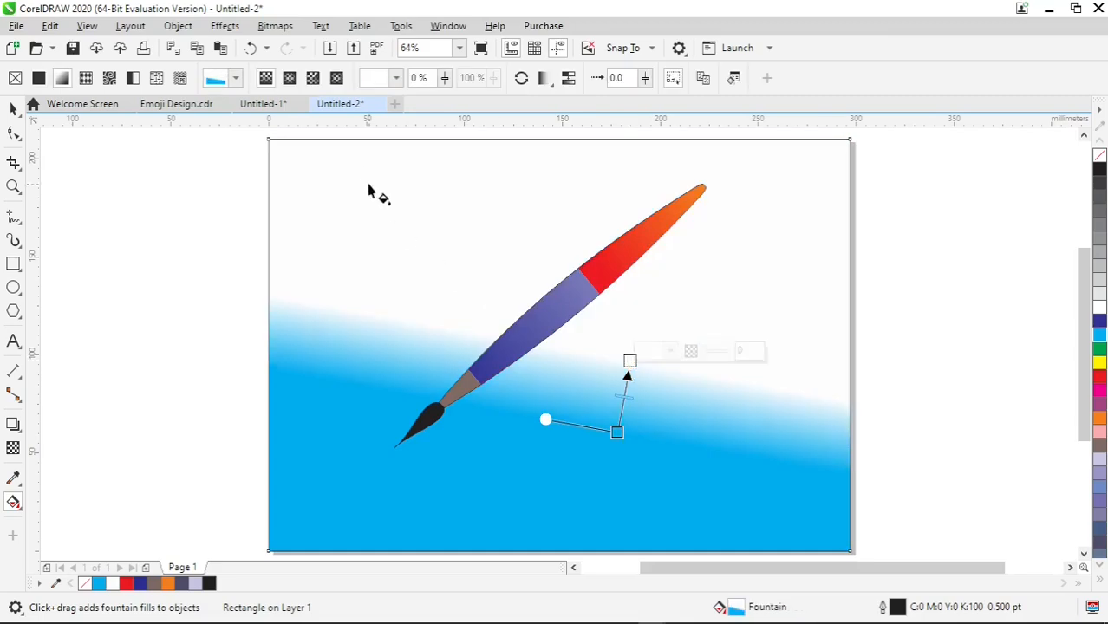
left_click(289, 78)
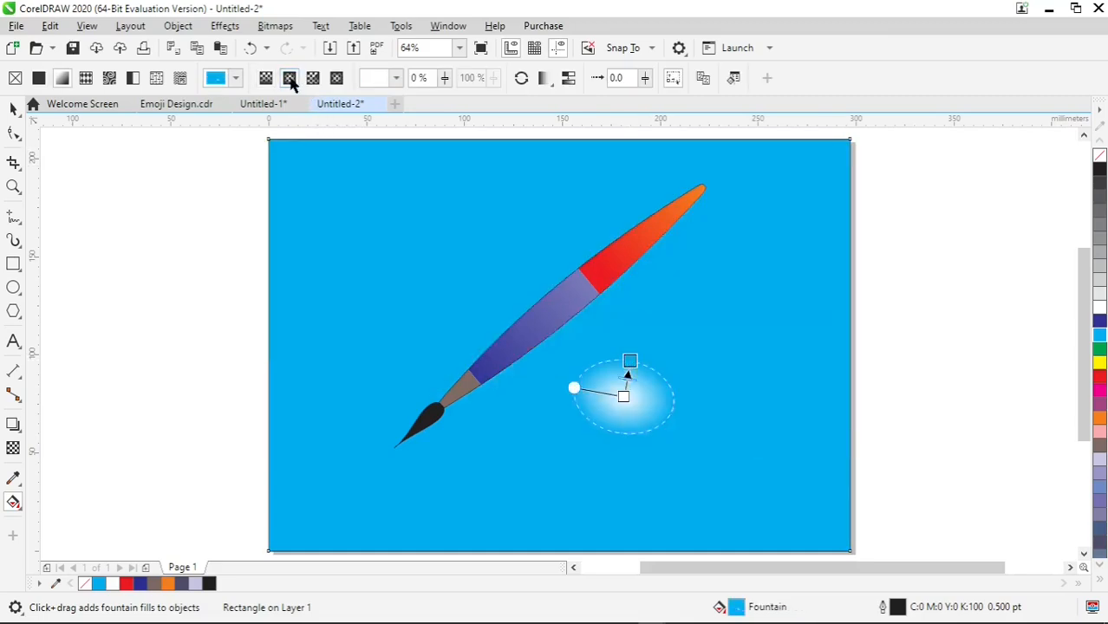
left_click_drag(622, 396, 559, 344)
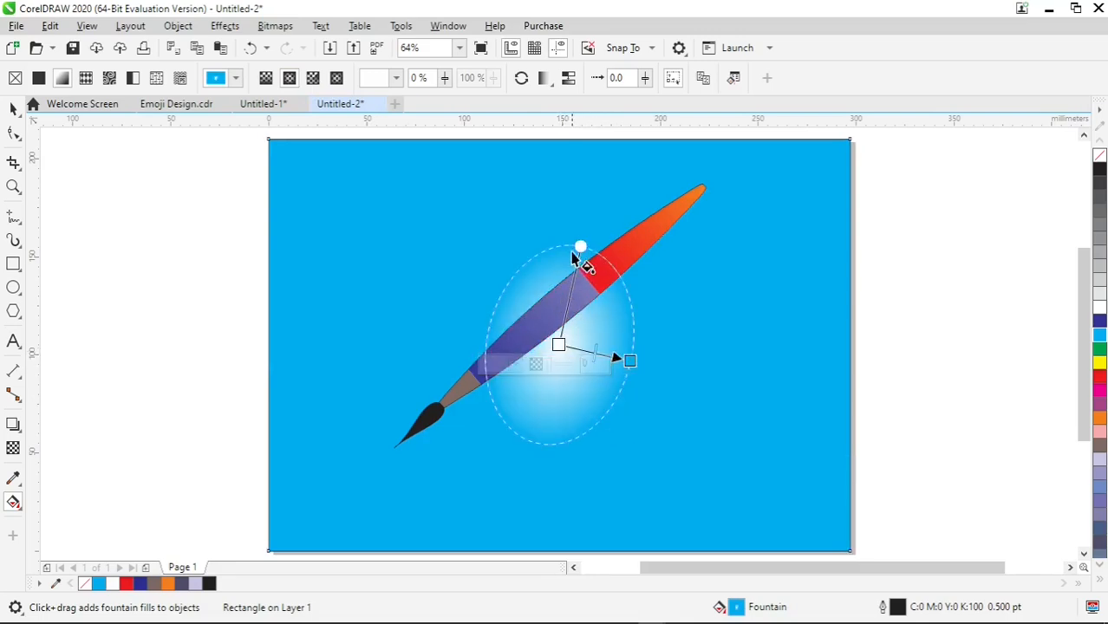
Step: Enlarge the background's elliptical gradient into a nearly circular white glow that spreads behind the whole brush
left_click_drag(580, 247, 596, 280)
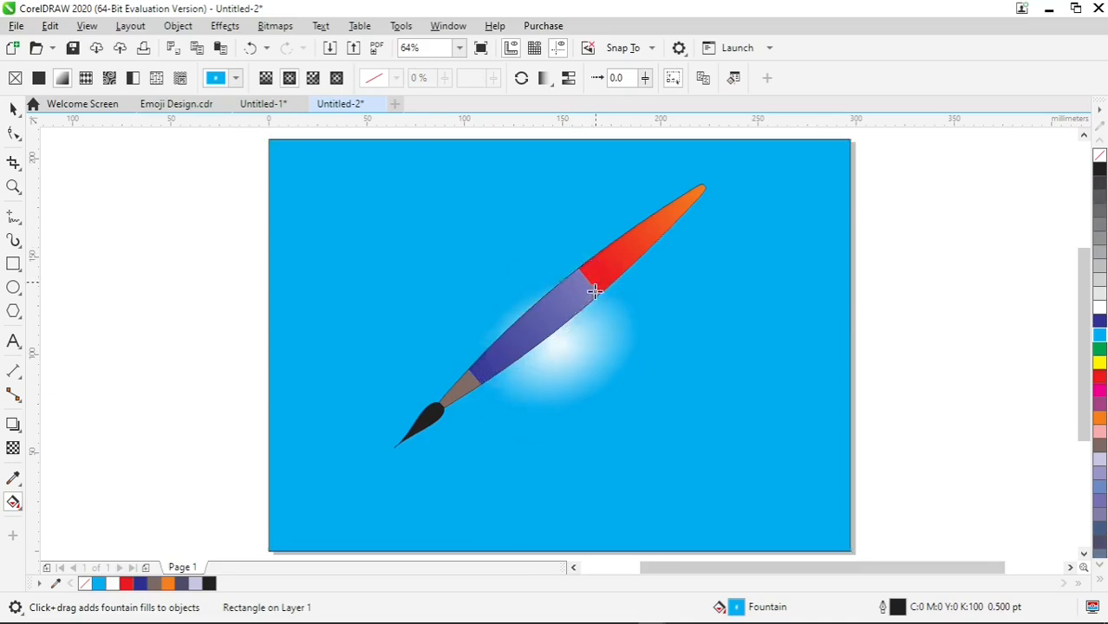
left_click_drag(631, 363, 709, 423)
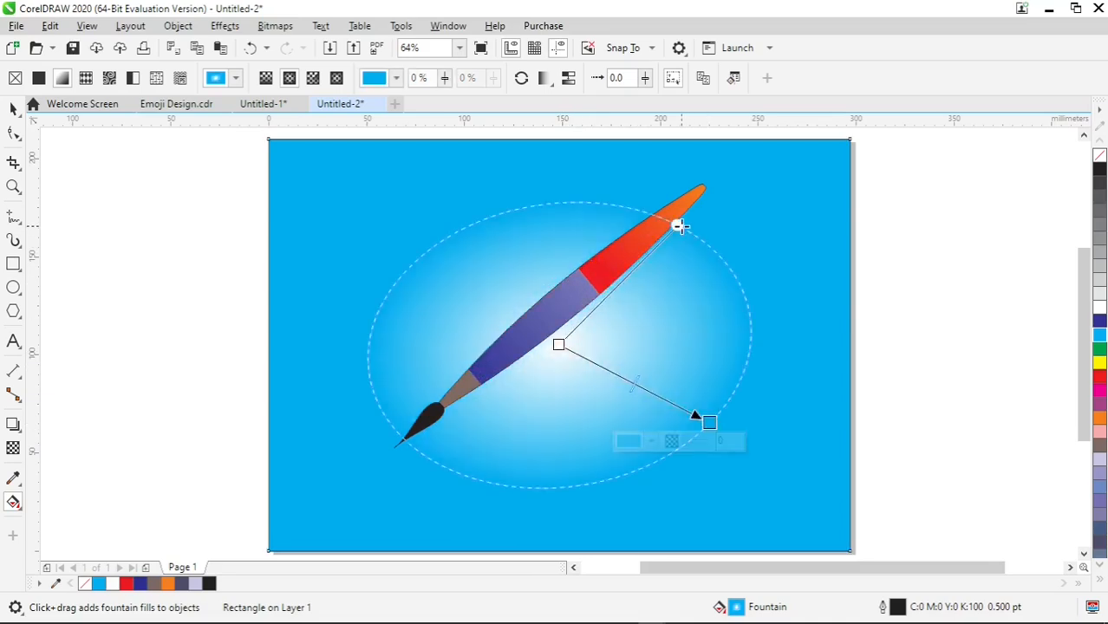
left_click_drag(676, 225, 638, 182)
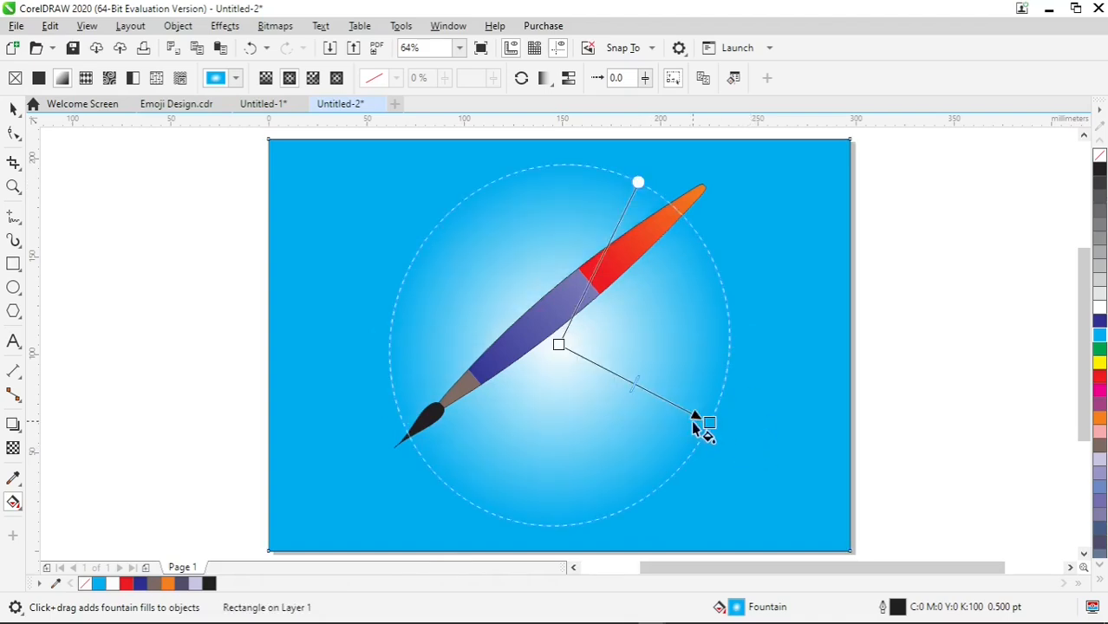
left_click_drag(705, 421, 785, 446)
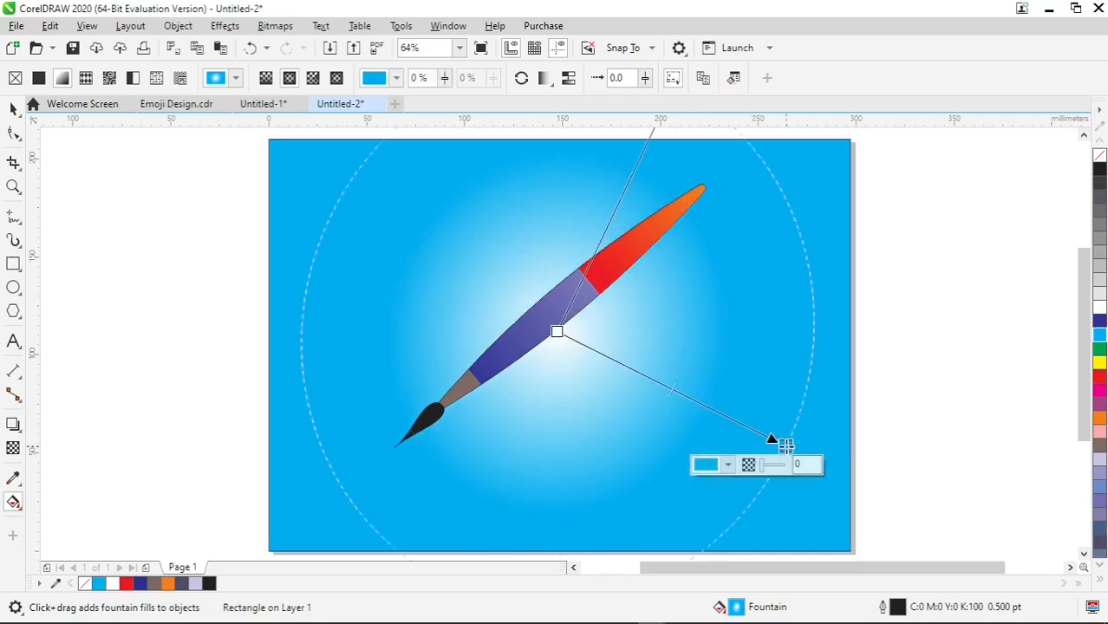
Step: Shift the white centre of the background's elliptical gradient slightly up and left, onto the middle of the brush handle
left_click_drag(556, 332, 541, 322)
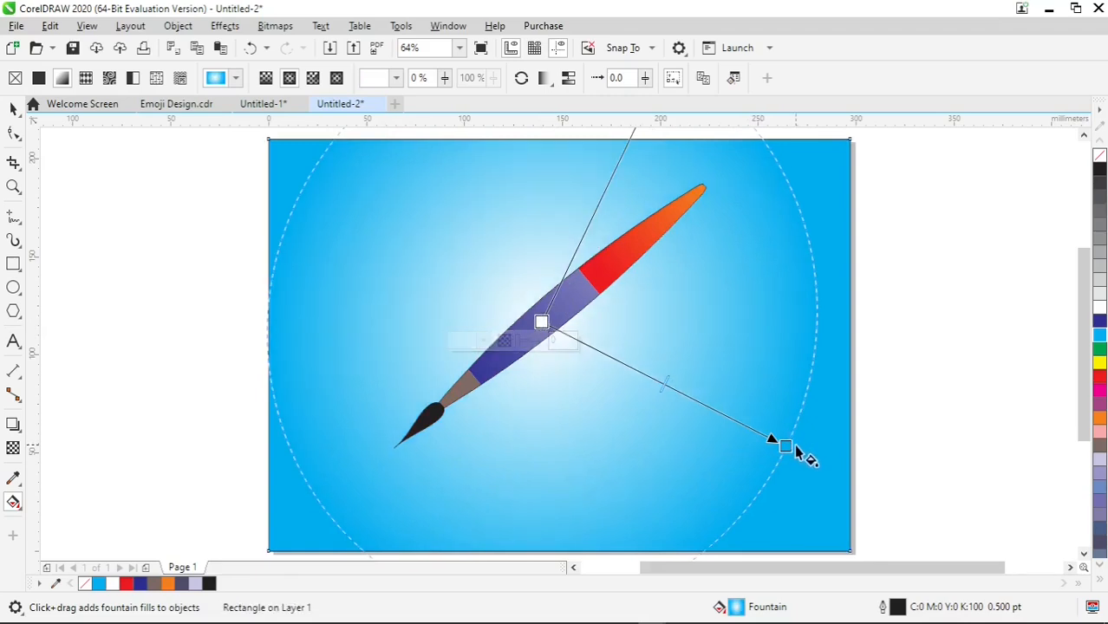
Step: Try blue and cyan for the background gradient's centre, with blue and white for its outer colour
left_click(541, 322)
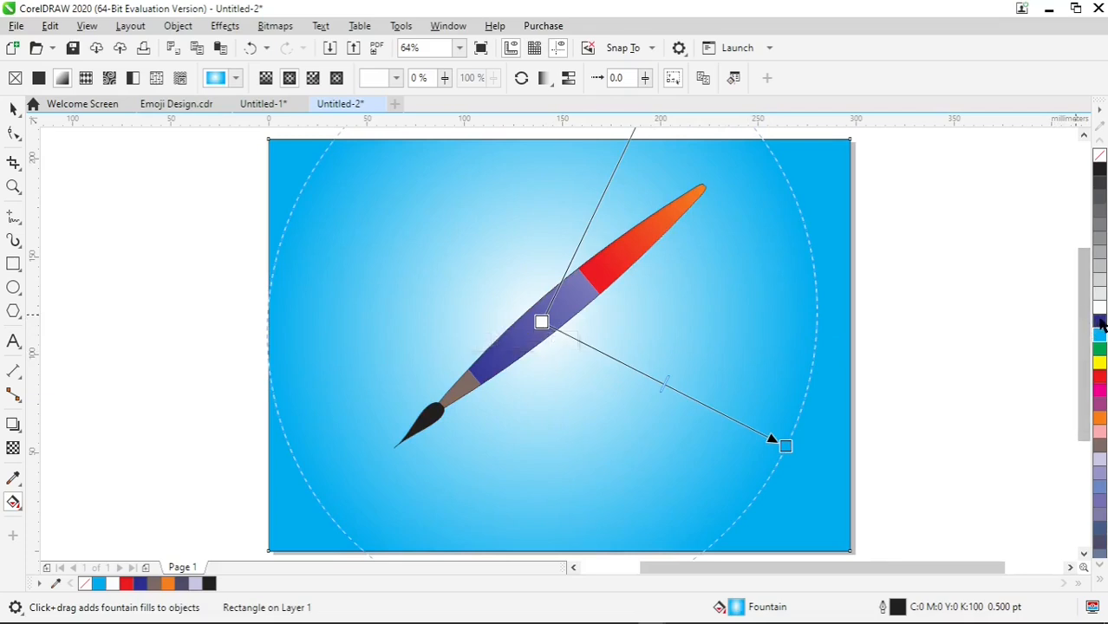
left_click(1099, 322)
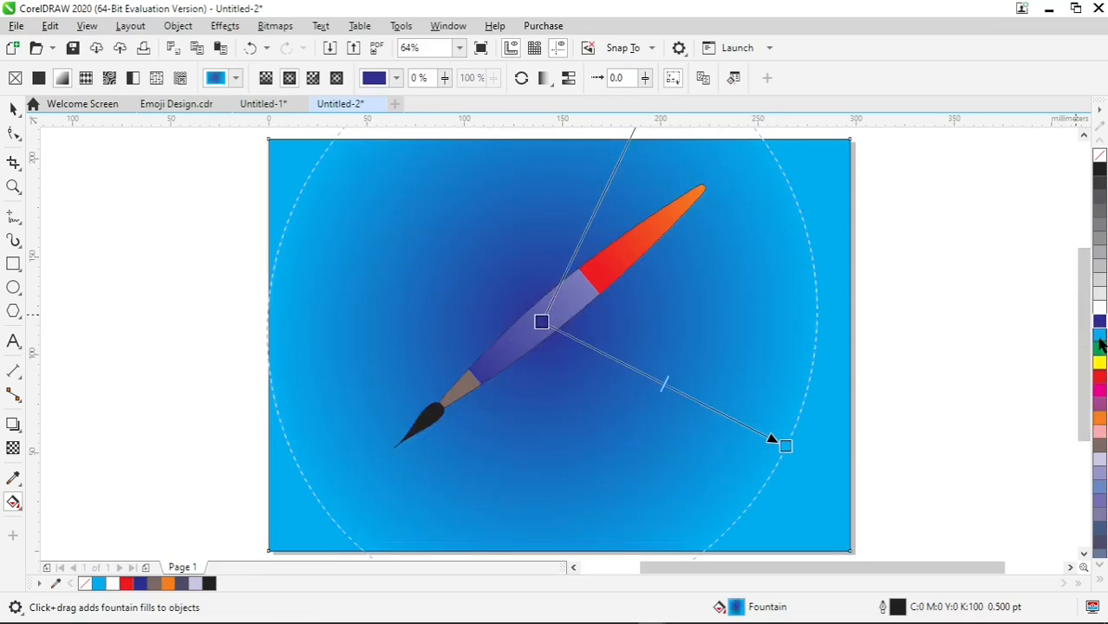
left_click(1099, 339)
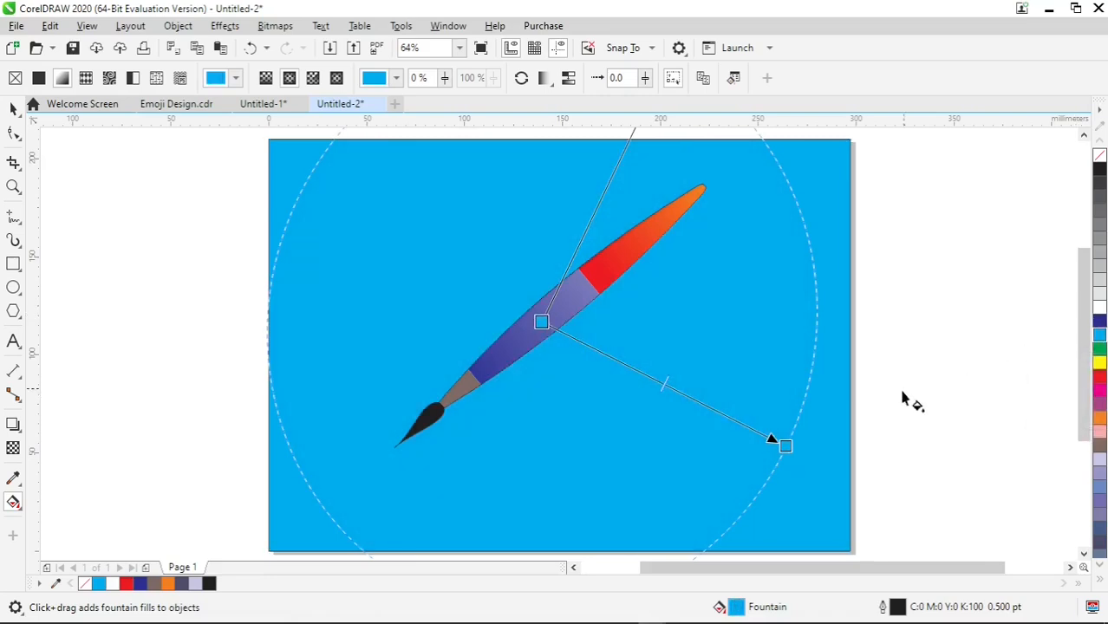
left_click(782, 446)
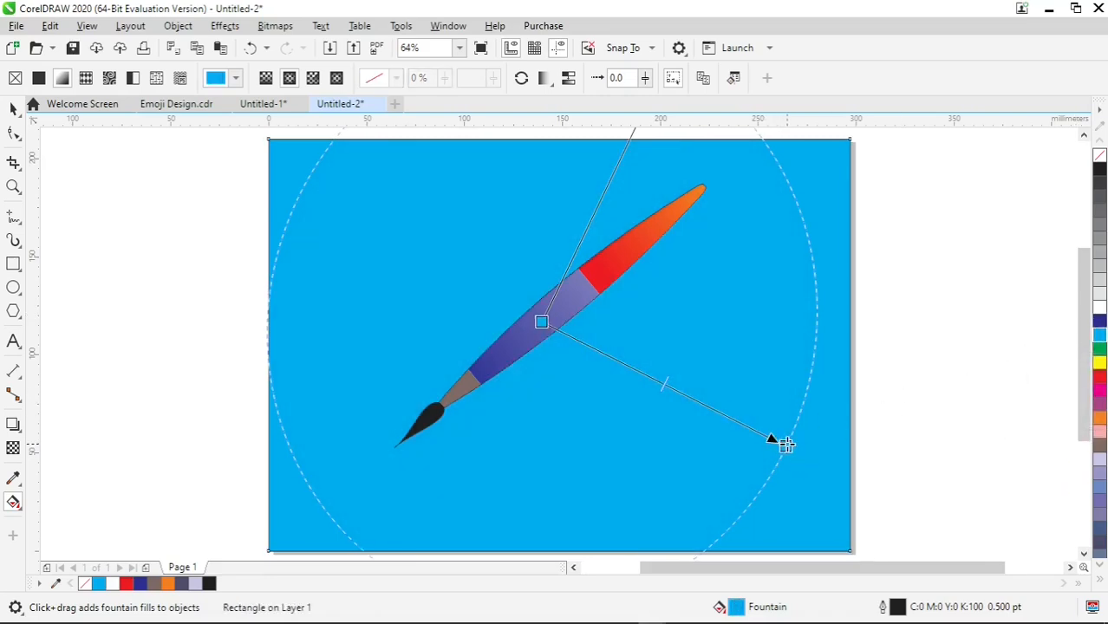
left_click(1099, 322)
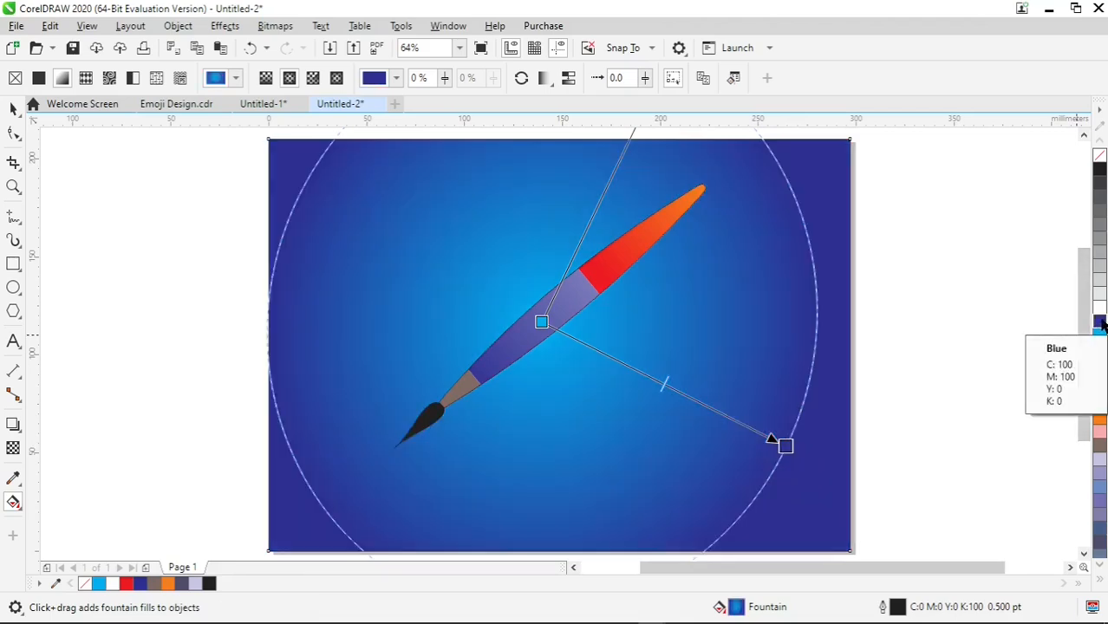
left_click(1099, 310)
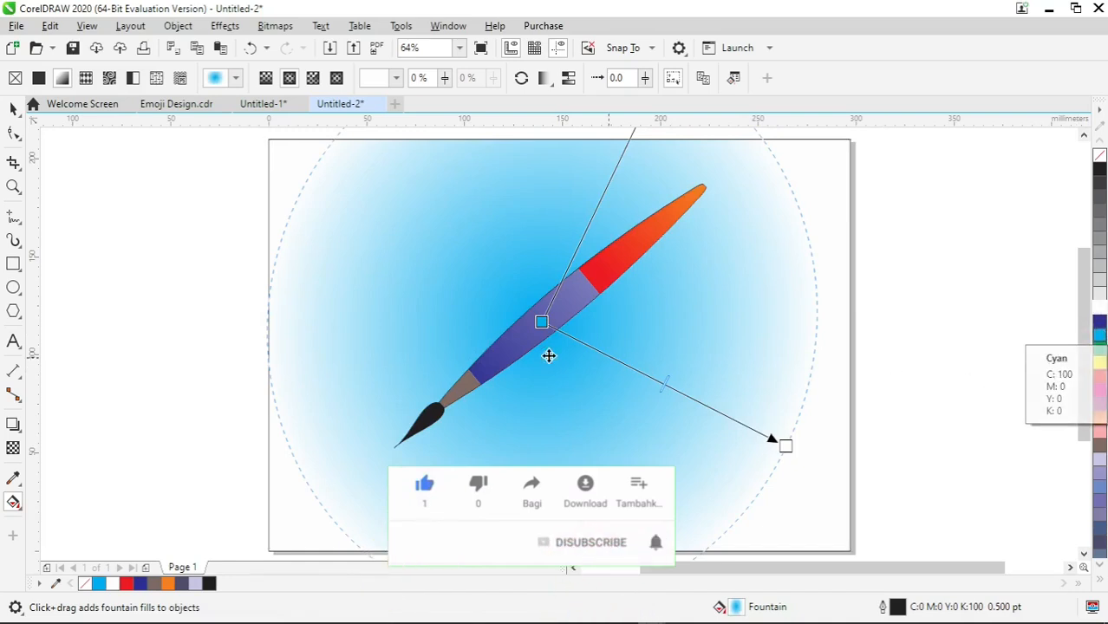
Step: Change the background gradient back to a white centre with a cyan outer colour, and deselect it
left_click(541, 322)
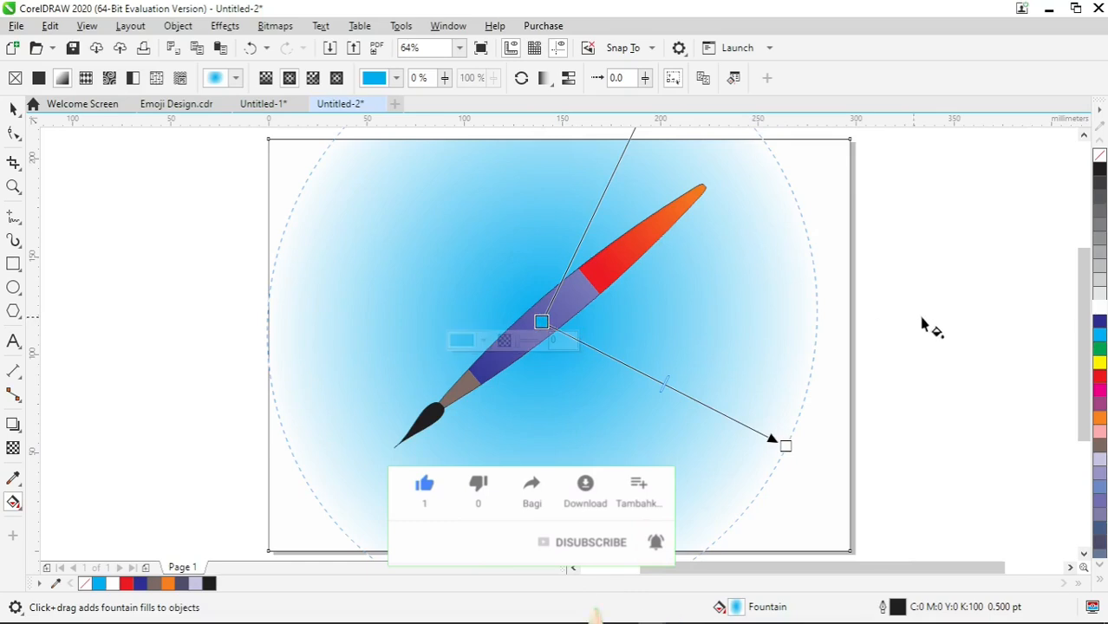
left_click(1099, 321)
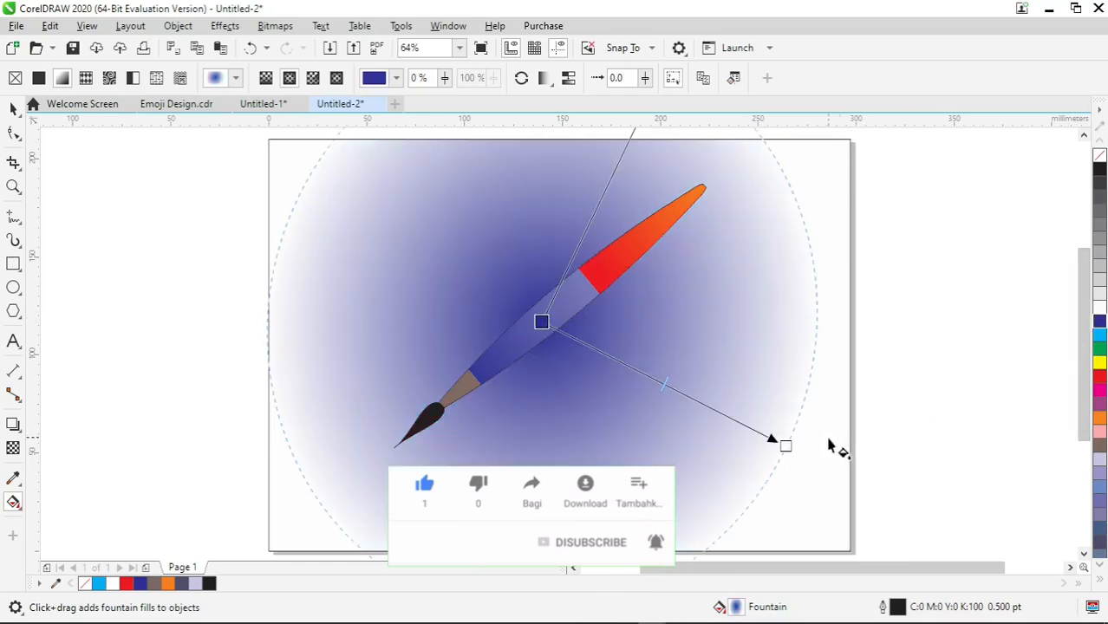
left_click(1099, 309)
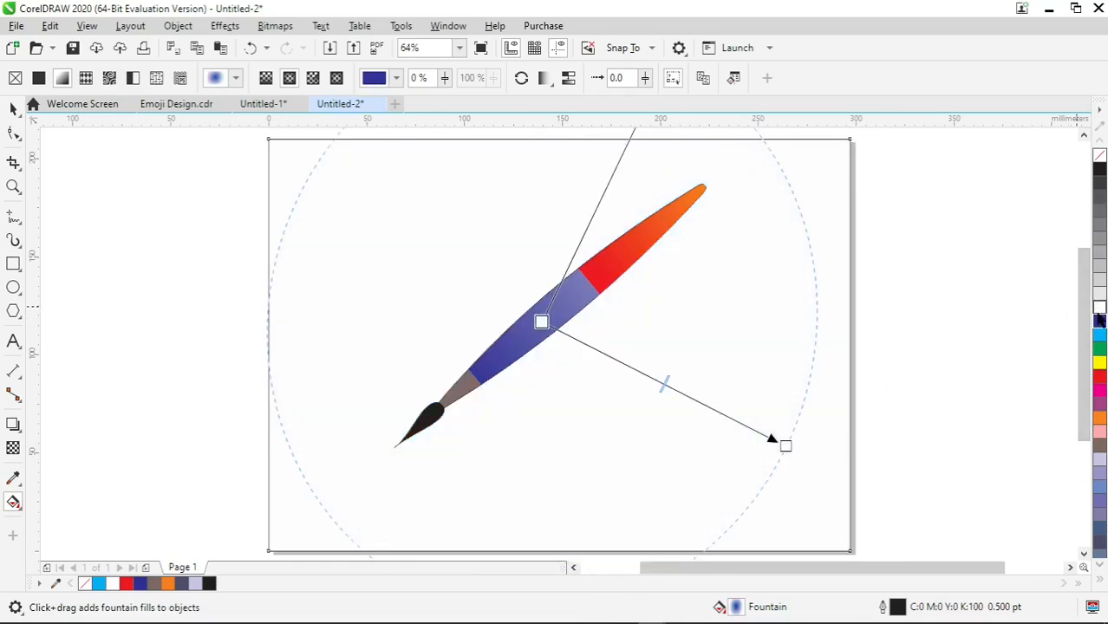
left_click(784, 445)
left_click(1098, 334)
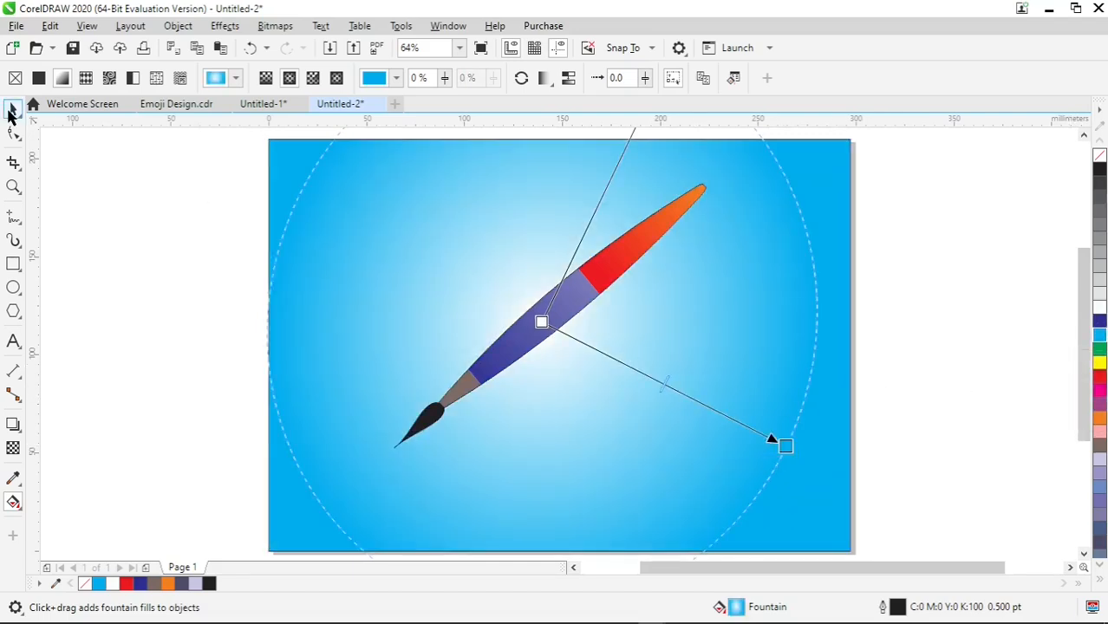
left_click(11, 108)
left_click(220, 268)
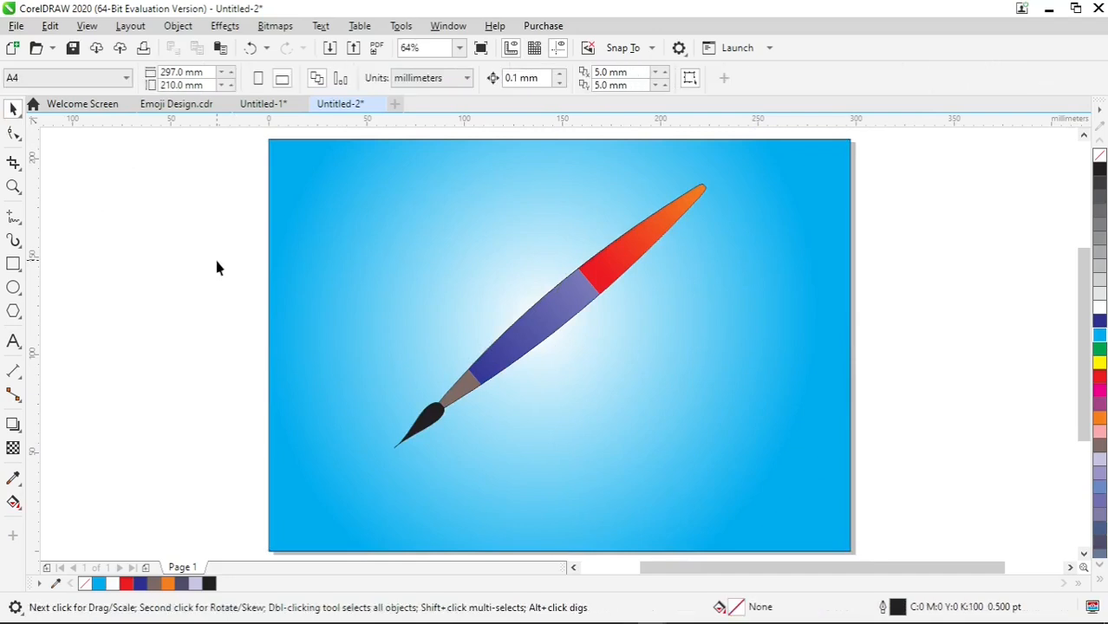
Step: Add a drop shadow to the grouped paintbrush, cast diagonally down and right from the handle's middle
left_click(560, 317)
left_click(219, 333)
left_click(13, 424)
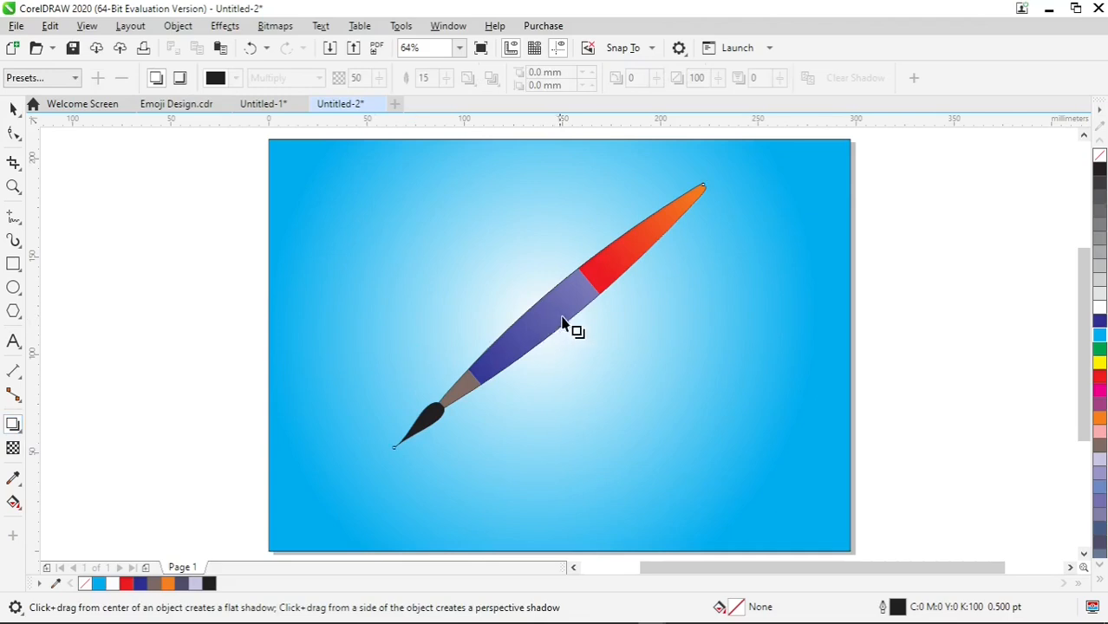
left_click(577, 331)
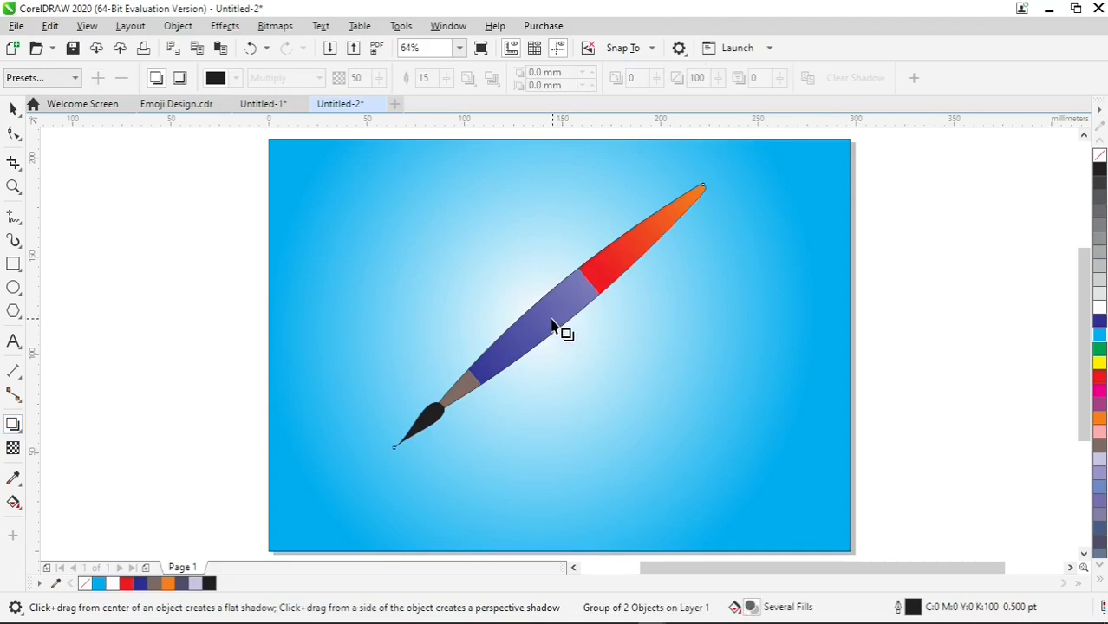
left_click_drag(550, 318, 626, 403)
Step: Offset the brush's shadow about 24.4 mm right and 17.6 mm down with an opacity of 93, and deselect it
left_click_drag(704, 316, 763, 464)
left_click_drag(662, 395, 705, 427)
mouse_move(762, 464)
left_mouse_down()
mouse_move(748, 456)
mouse_move(763, 465)
mouse_move(754, 463)
left_mouse_up()
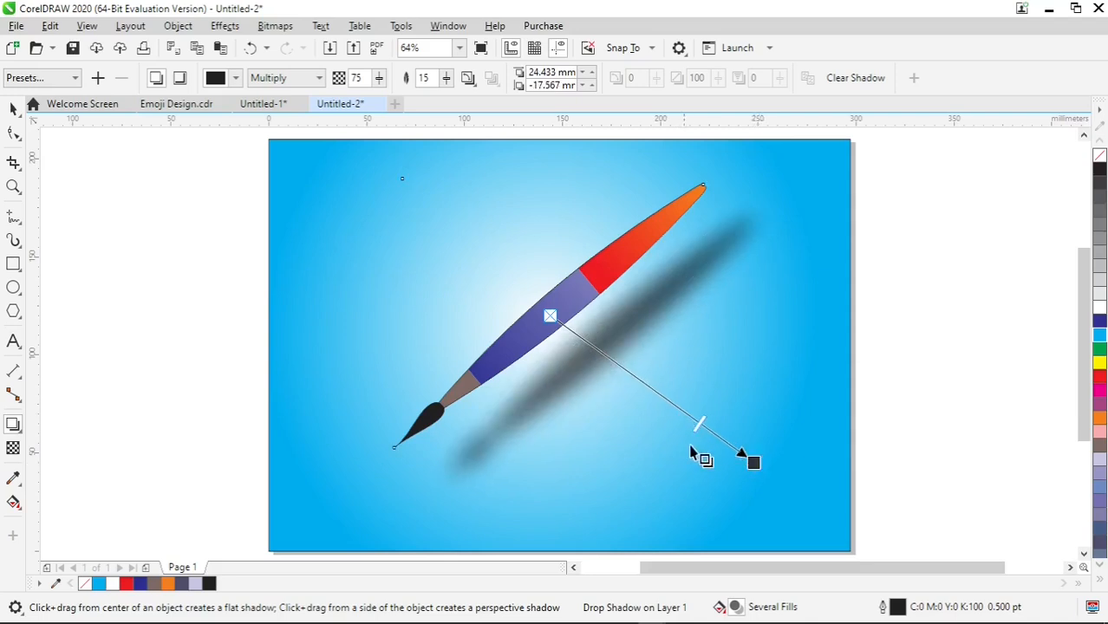
left_click_drag(702, 425, 738, 446)
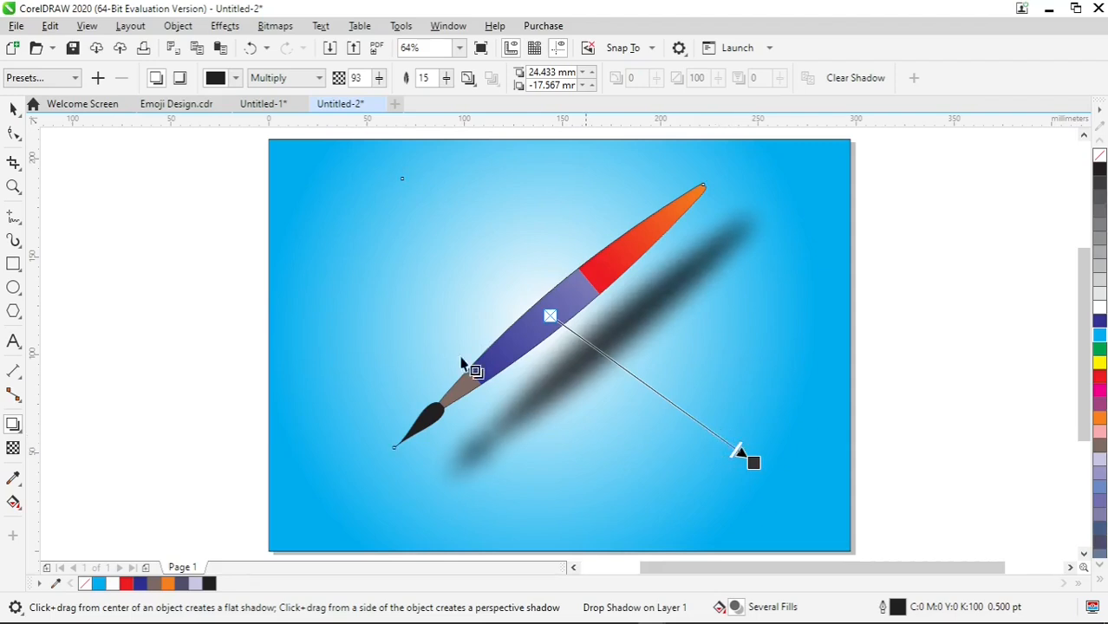
left_click(13, 108)
left_click(106, 181)
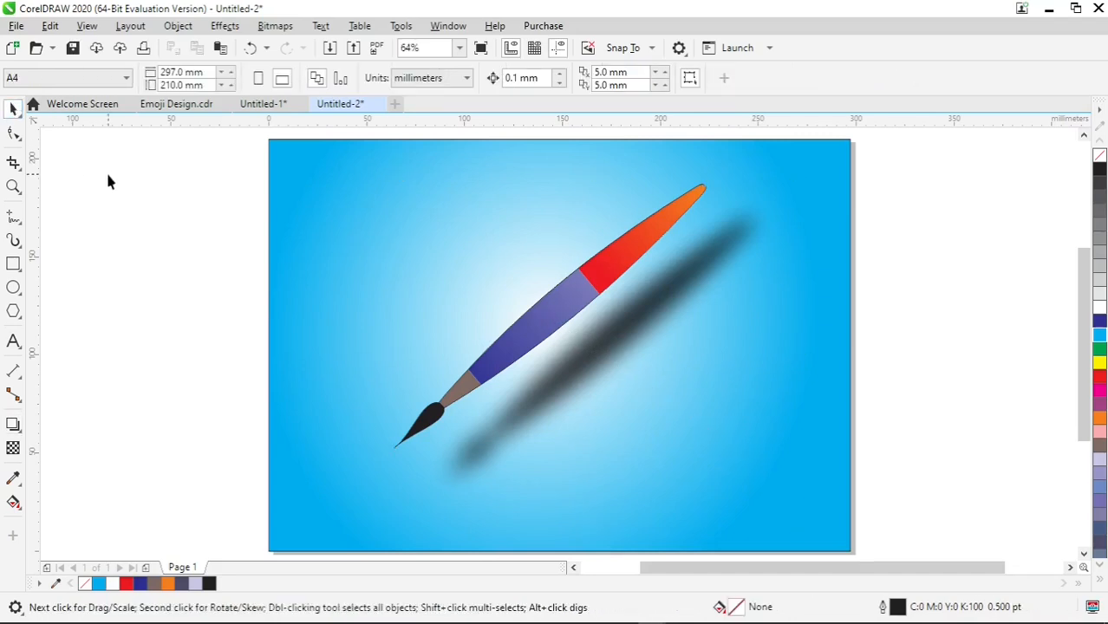
Step: Add the artistic text "THE ART BRUSH GRAPHIC DESIGN" near the bottom of the page, below the brush
left_click(14, 343)
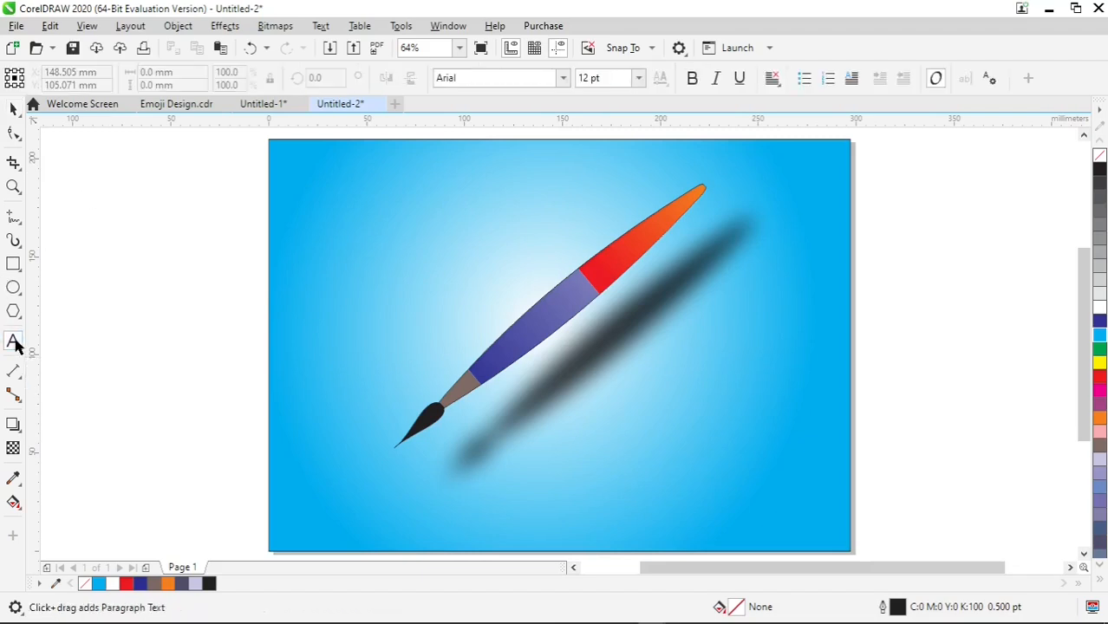
left_click(330, 514)
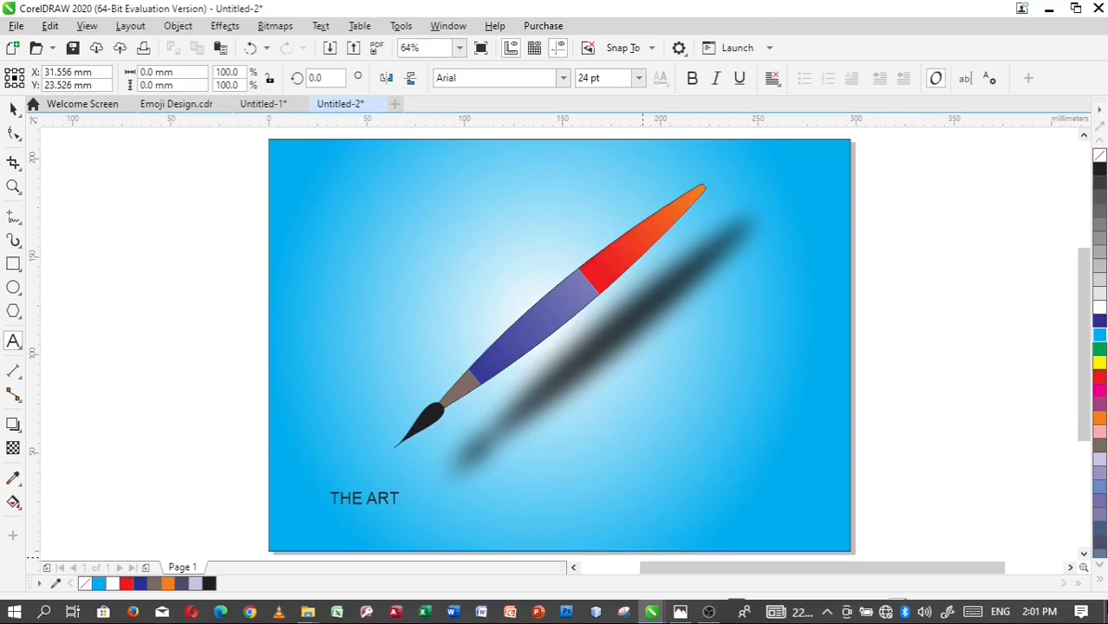
type("BRUSH GRAPHIC DESIGN")
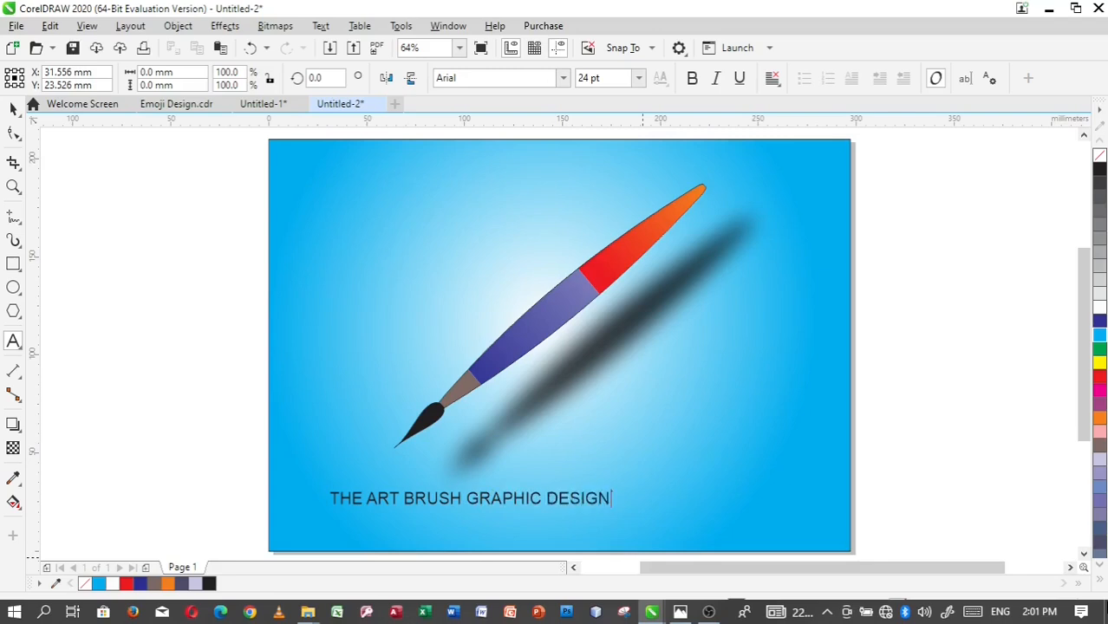
left_click(613, 500)
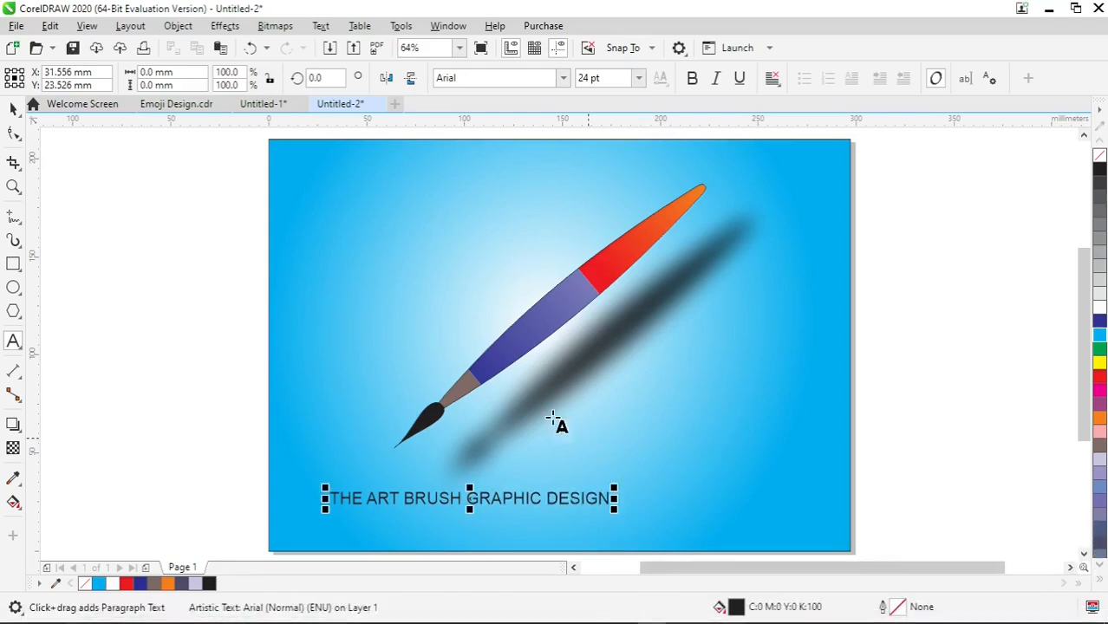
left_click(13, 111)
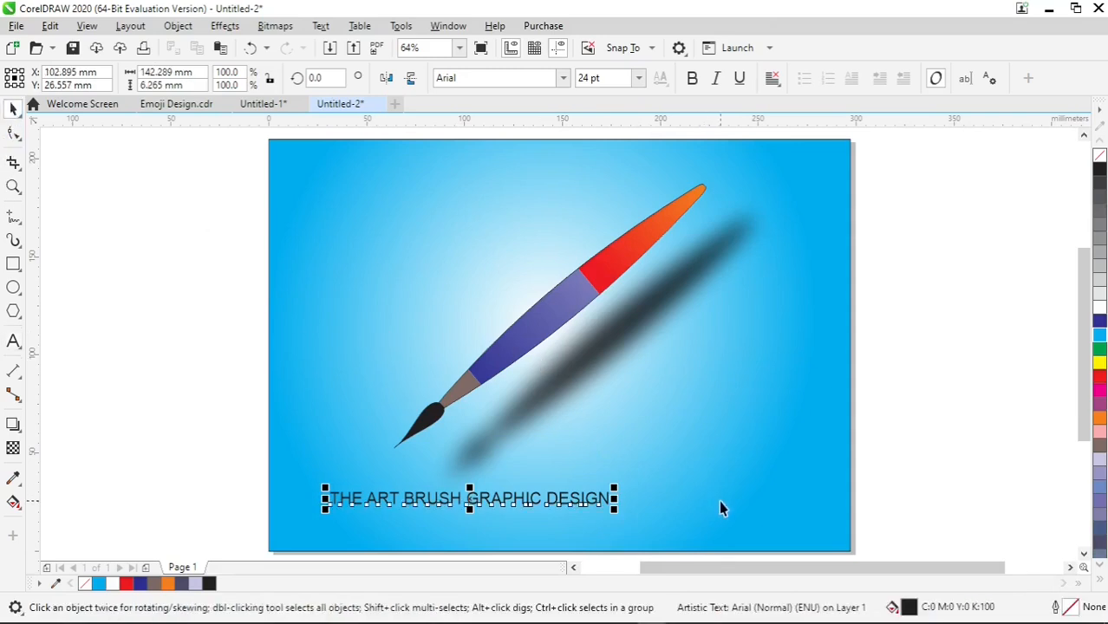
Step: Centre the text line horizontally on the page-sized background rectangle, and deselect both
key("ctrl+a")
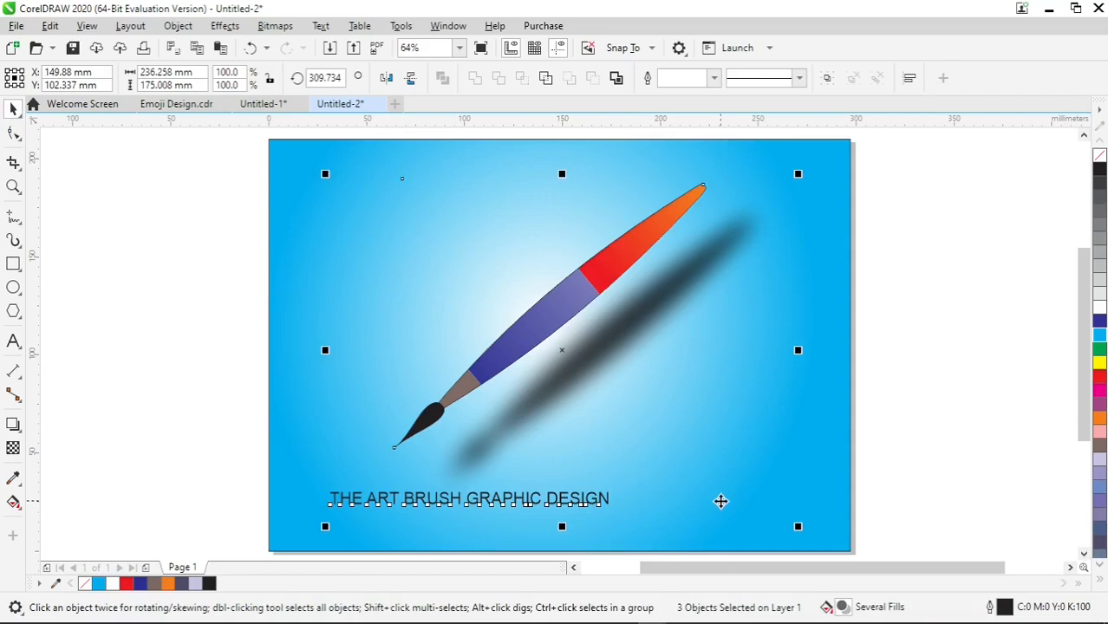
left_click(739, 475)
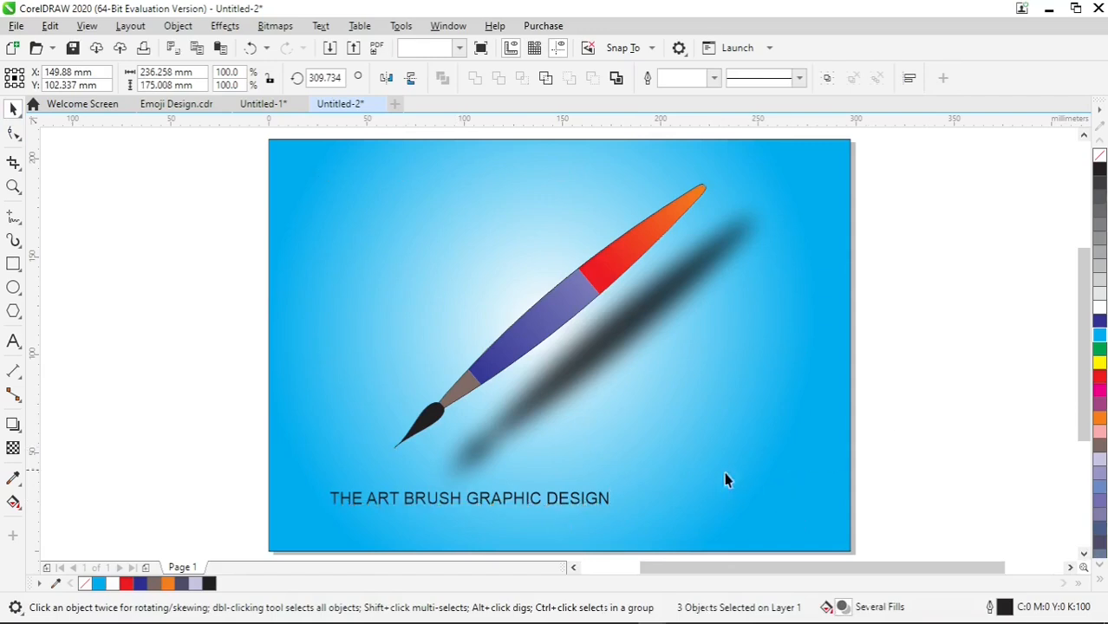
left_click(591, 502)
left_click(812, 525, "shift")
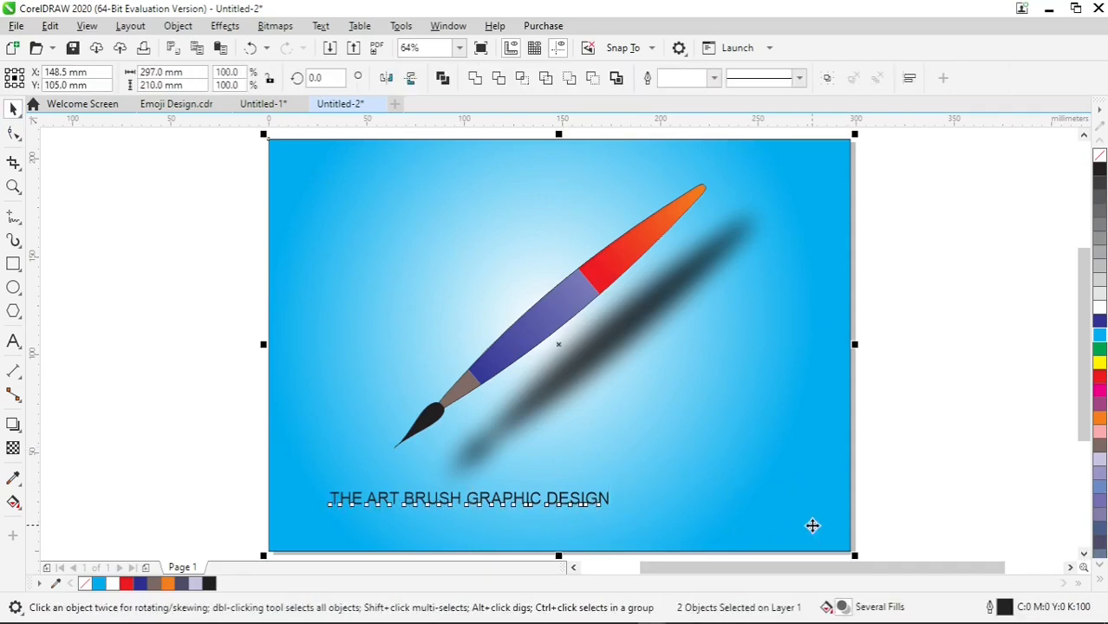
key("c")
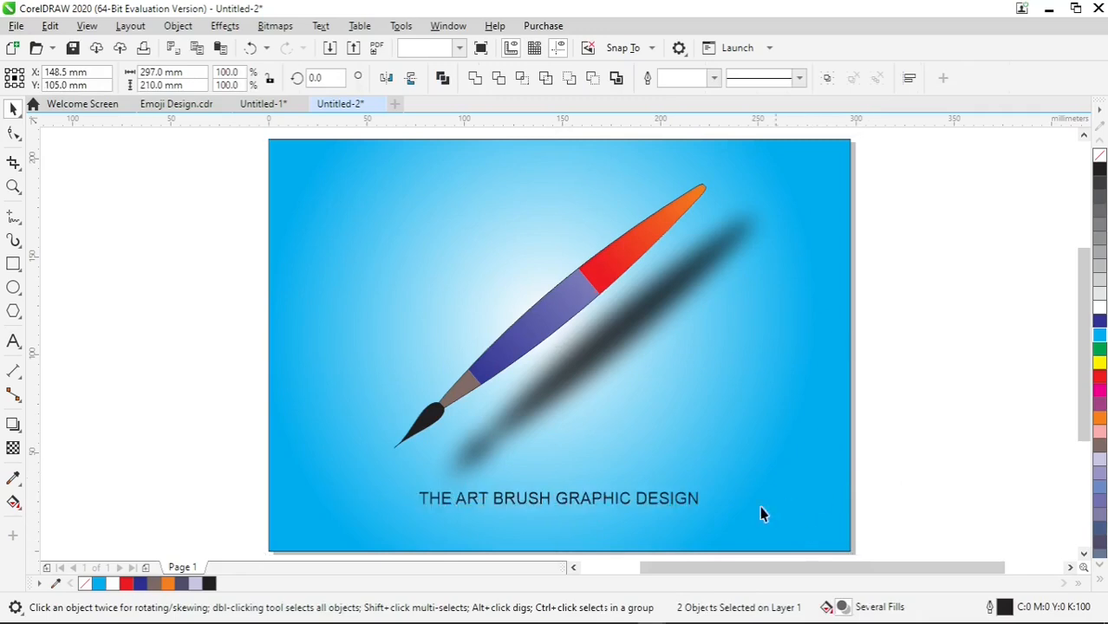
key("Escape")
Step: Set the text's font to Cooper Black and enlarge it to about 271 mm wide, spanning most of the page
left_click(690, 499)
left_click(494, 78)
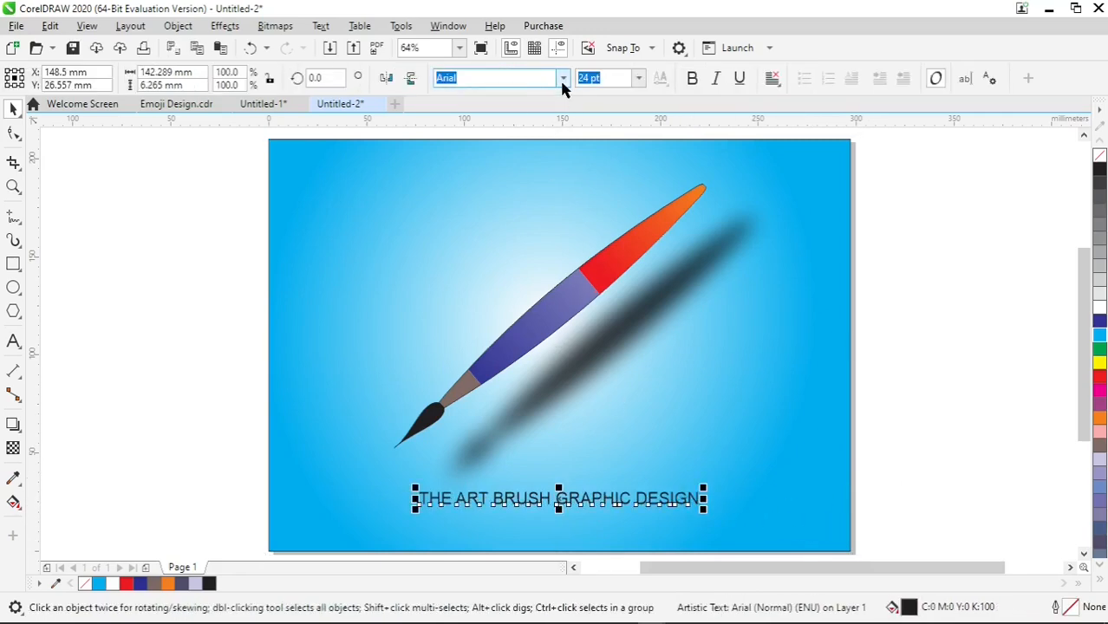
left_click(562, 78)
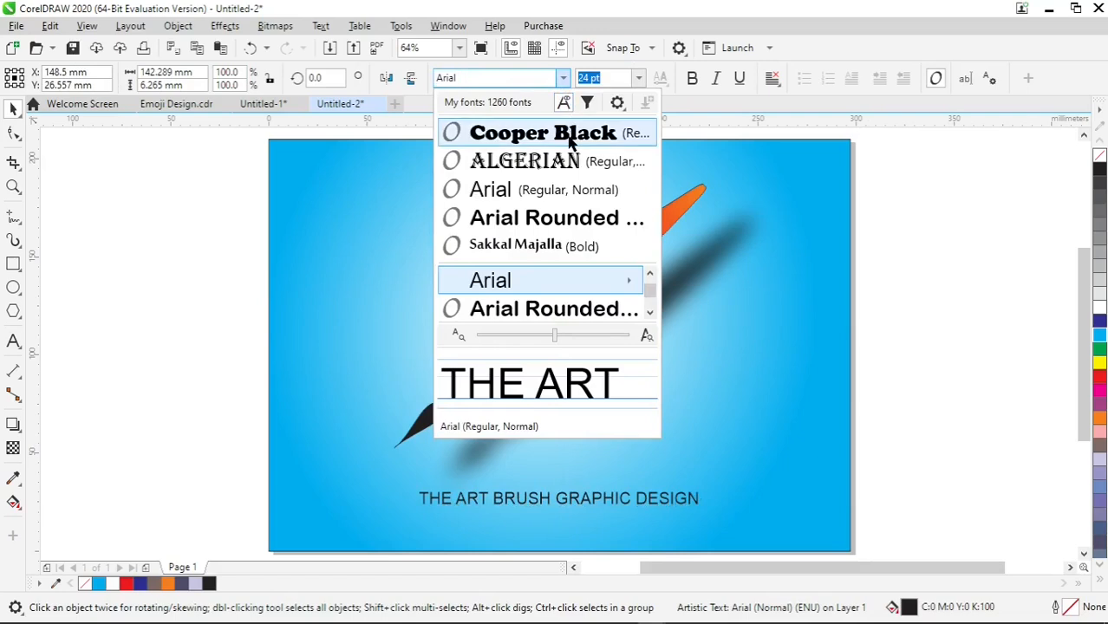
left_click(542, 132)
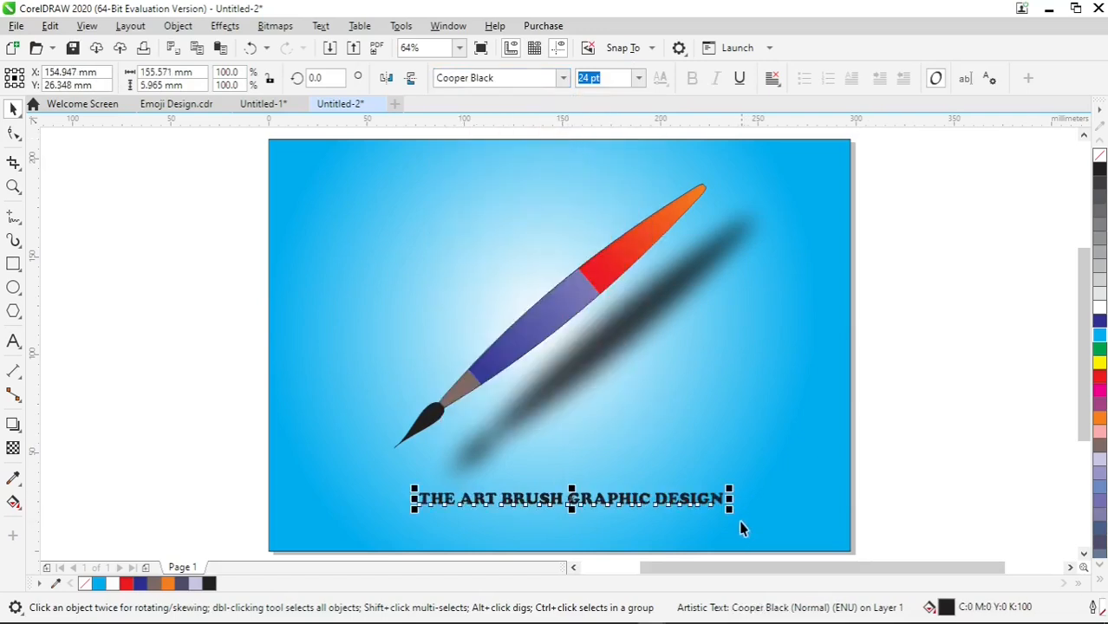
left_click_drag(735, 515, 848, 546)
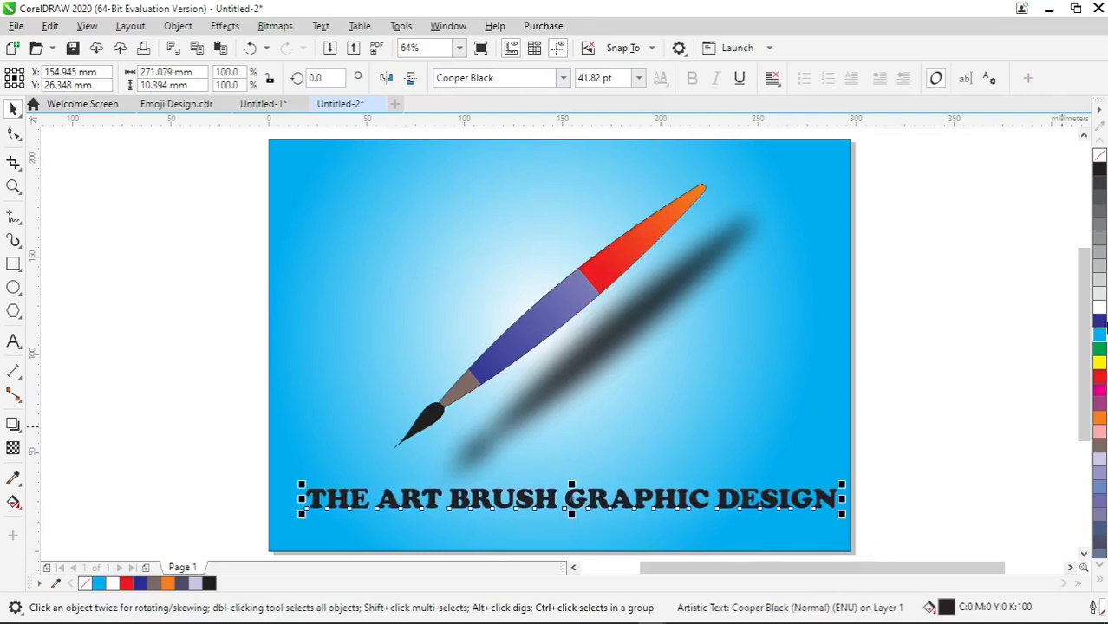
Step: Fill the text with blue (C:100 M:100 Y:0 K:0) and give it a yellow outline
left_click(1099, 322)
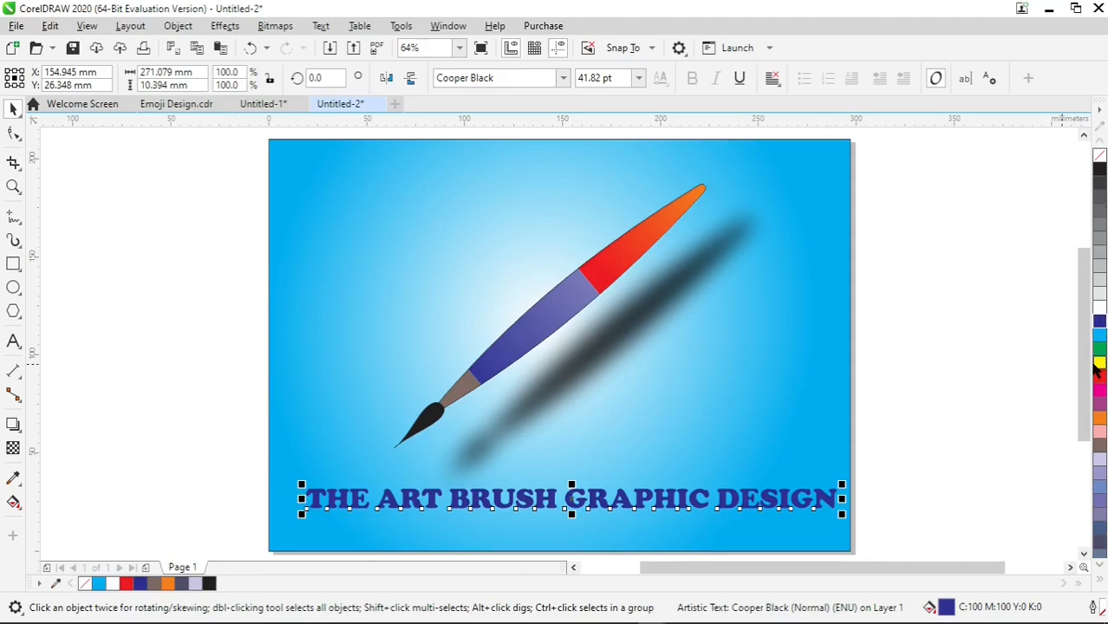
right_click(1099, 364)
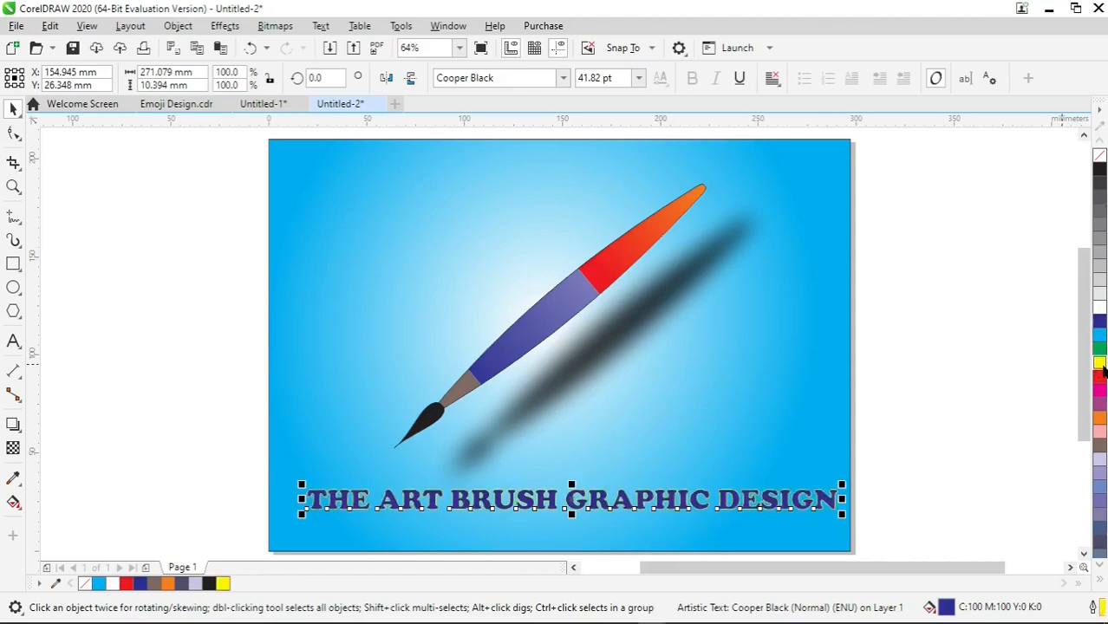
Step: Set the text's outline to 8.0 pt with round corners and round line caps, placed behind the fill and scaling with the object
key("F12")
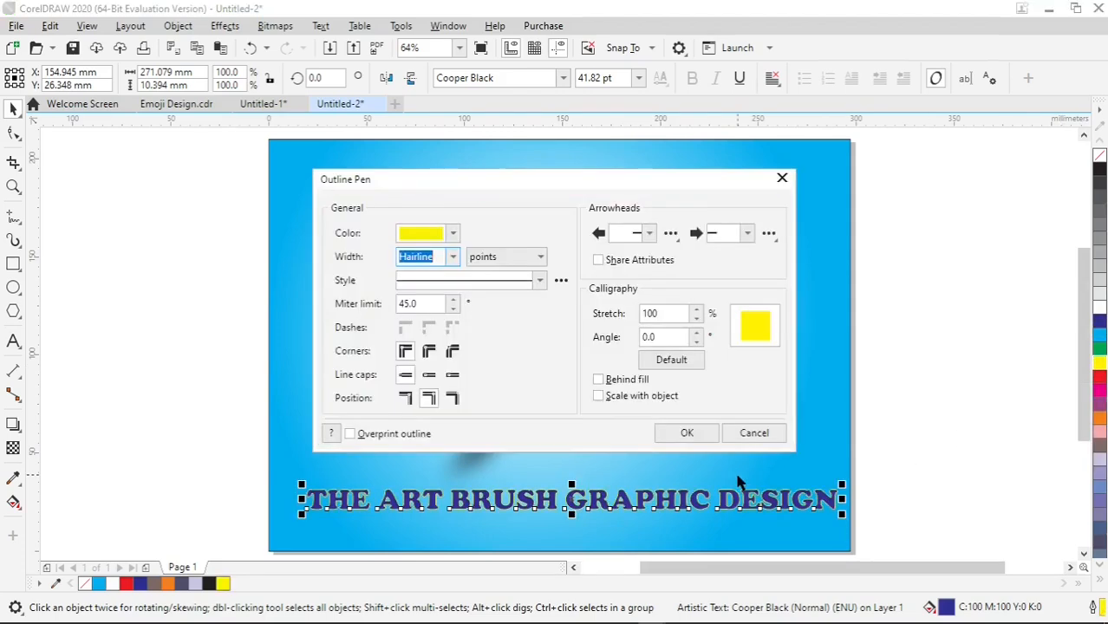
left_click(629, 397)
left_click(621, 381)
left_click(428, 374)
left_click(428, 351)
left_click(452, 257)
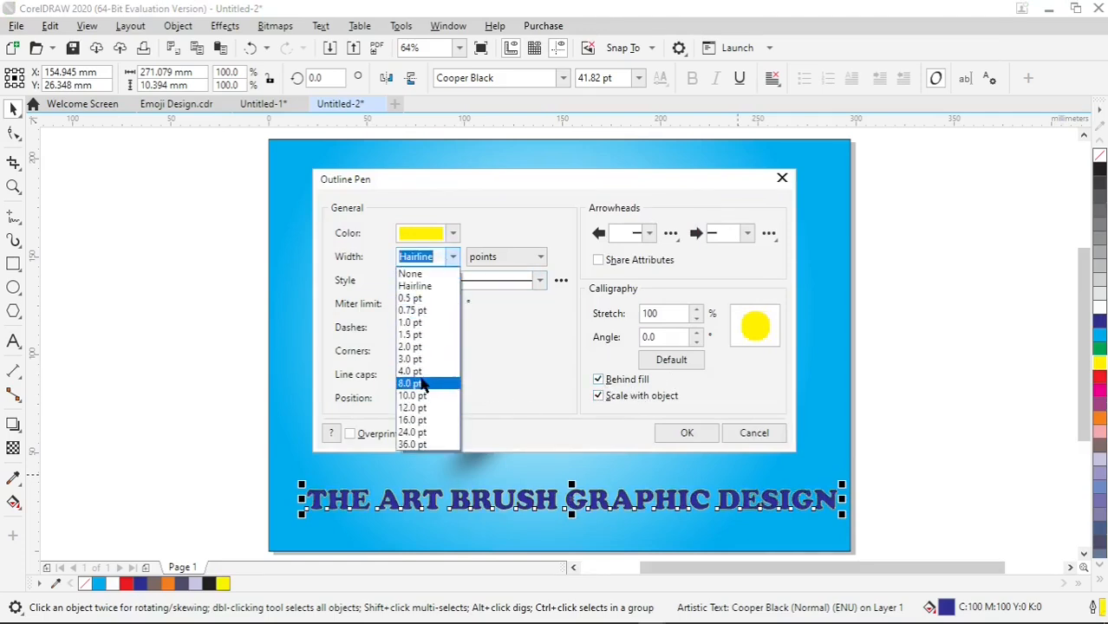
left_click(422, 383)
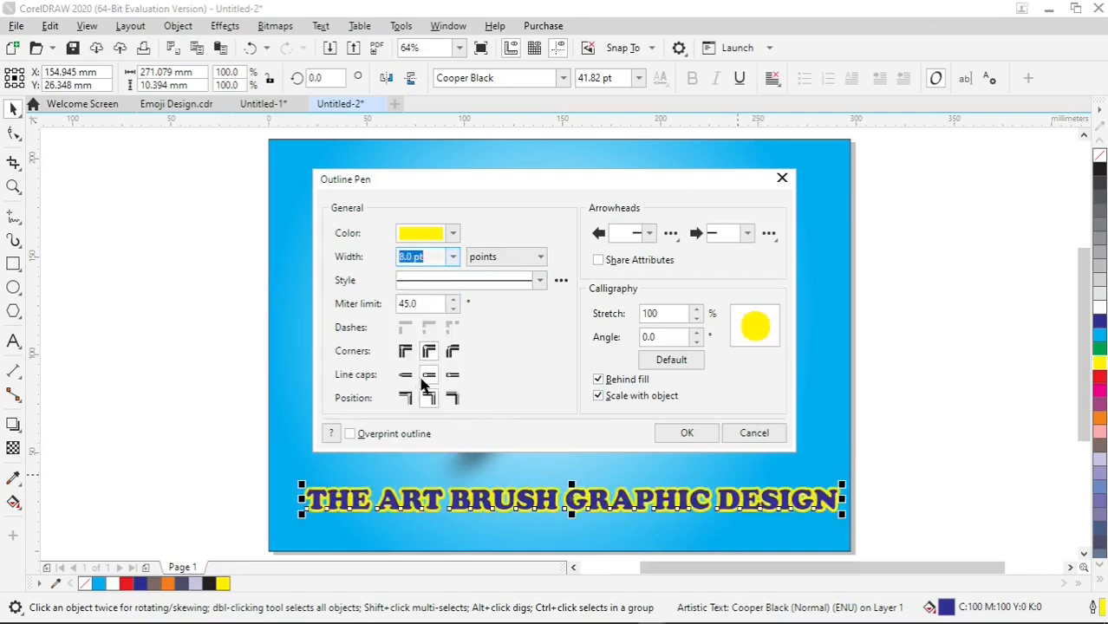
left_click(686, 432)
Step: Stretch the text vertically about its centre to about 23 mm high, keeping its width
scroll(579, 530, "up", 2)
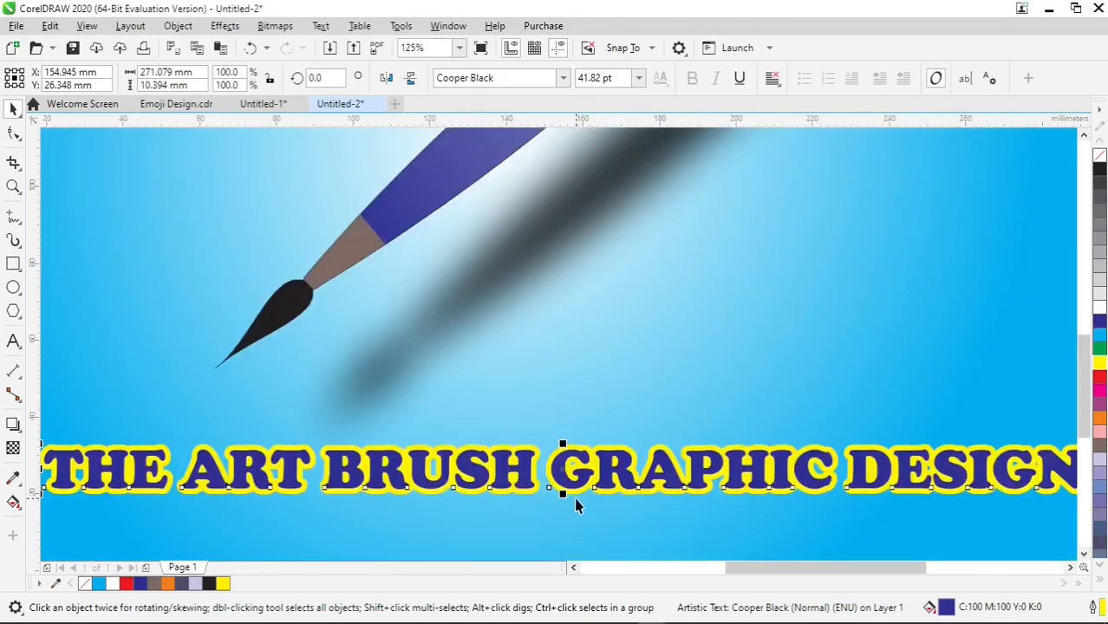
left_click_drag(563, 495, 562, 520)
scroll(562, 520, "down", 2)
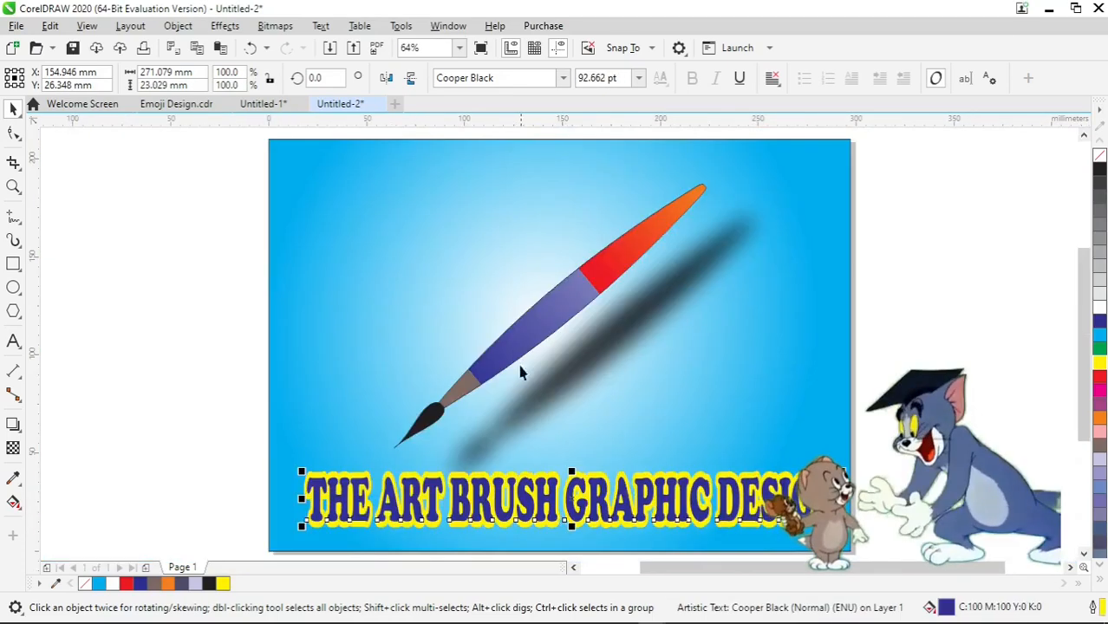
Step: Move the paintbrush and its shadow slightly up, away from the enlarged text, and deselect it
left_click(544, 305)
left_click_drag(545, 298, 546, 298)
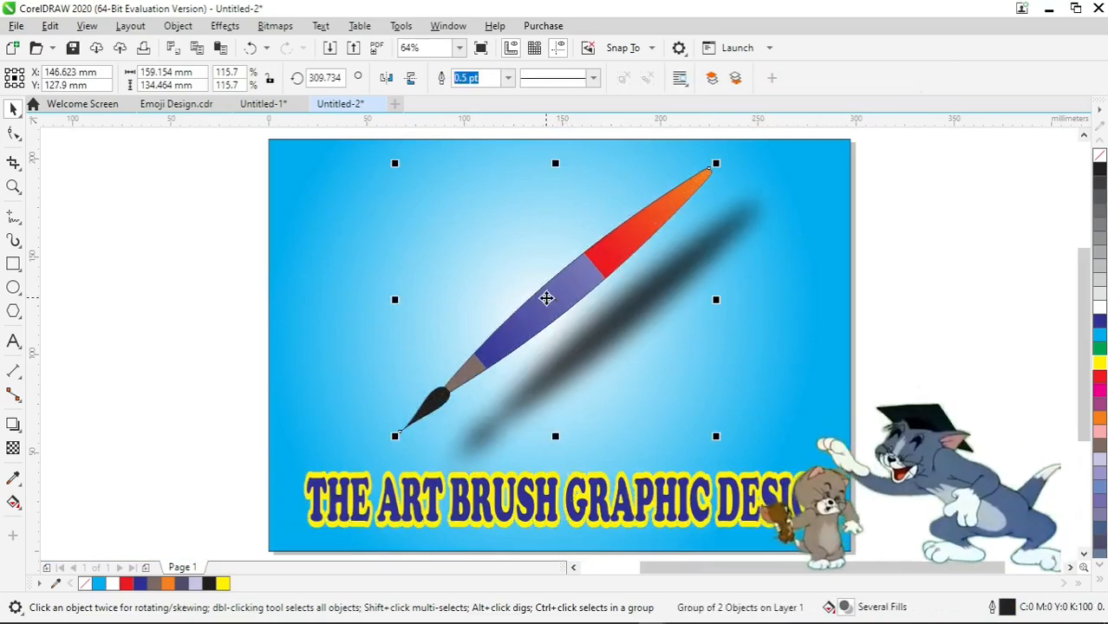
left_click(952, 295)
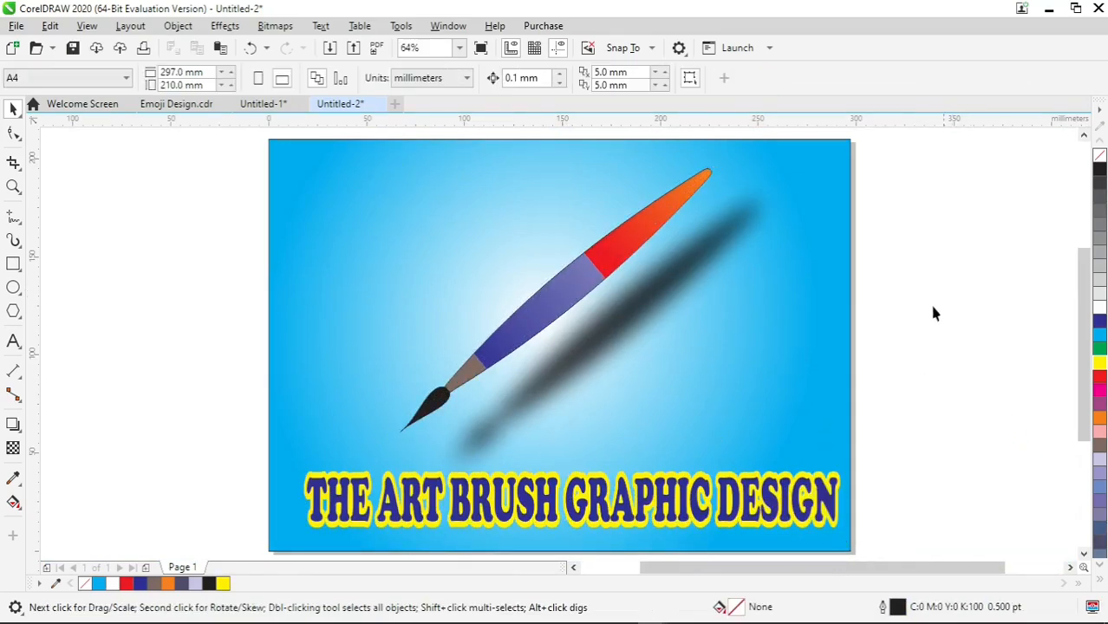
Step: Add a drop shadow to the text, cast downward from the top of the letters to just below them
left_click(14, 426)
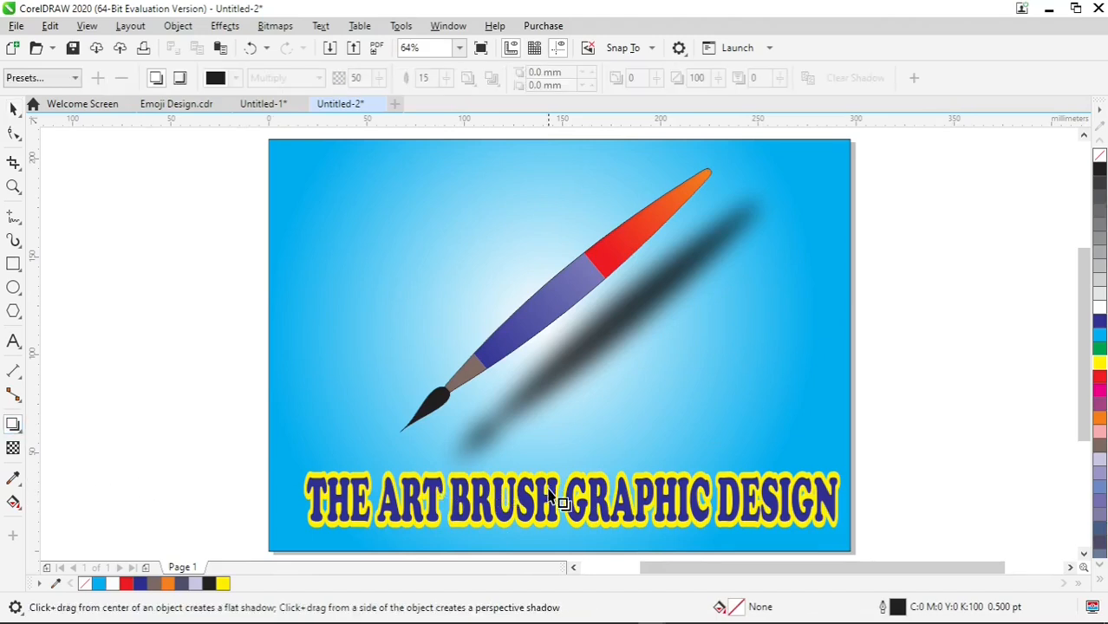
scroll(580, 551, "up", 2)
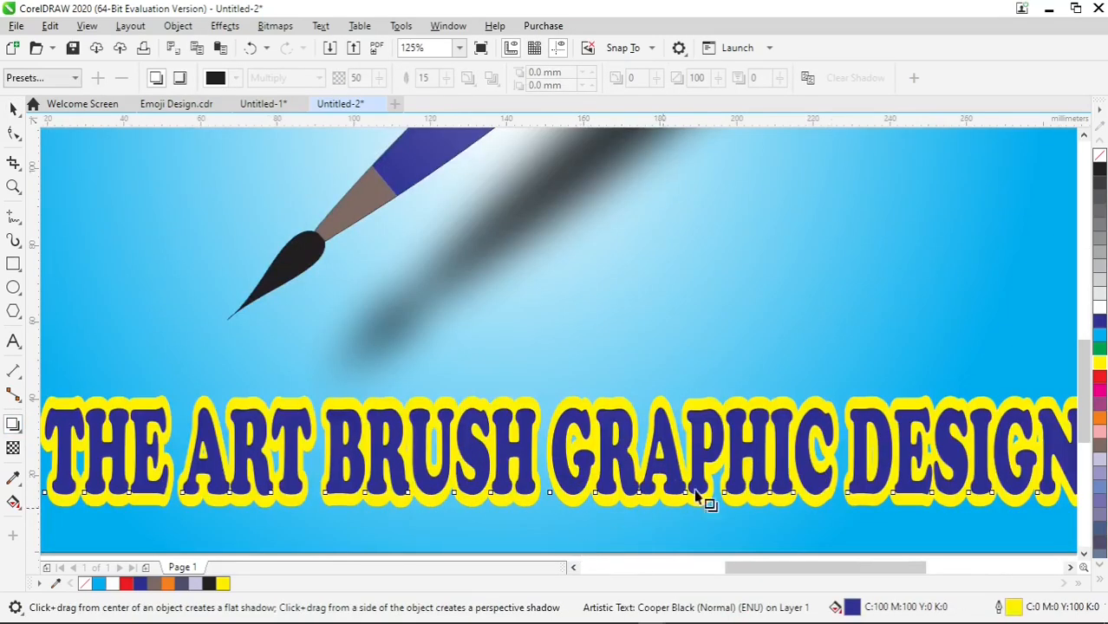
left_click_drag(1080, 364, 1083, 379)
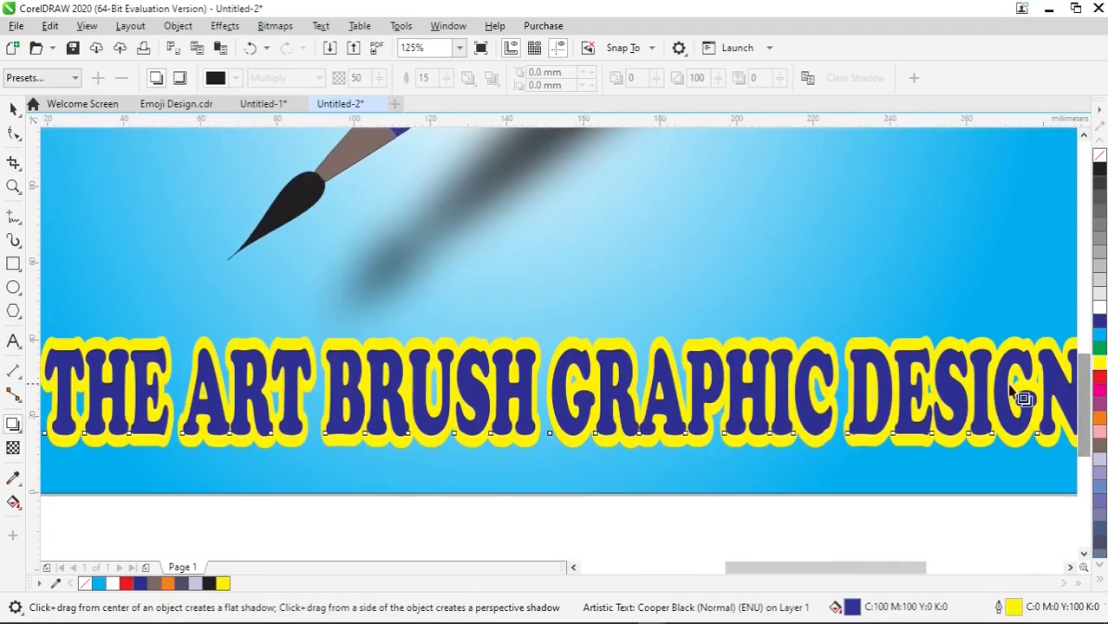
left_click_drag(563, 336, 568, 477)
Step: Adjust the text's shadow to fall almost straight down at 98 opacity, and deselect it with the whole page in view
scroll(563, 459, "up", 2)
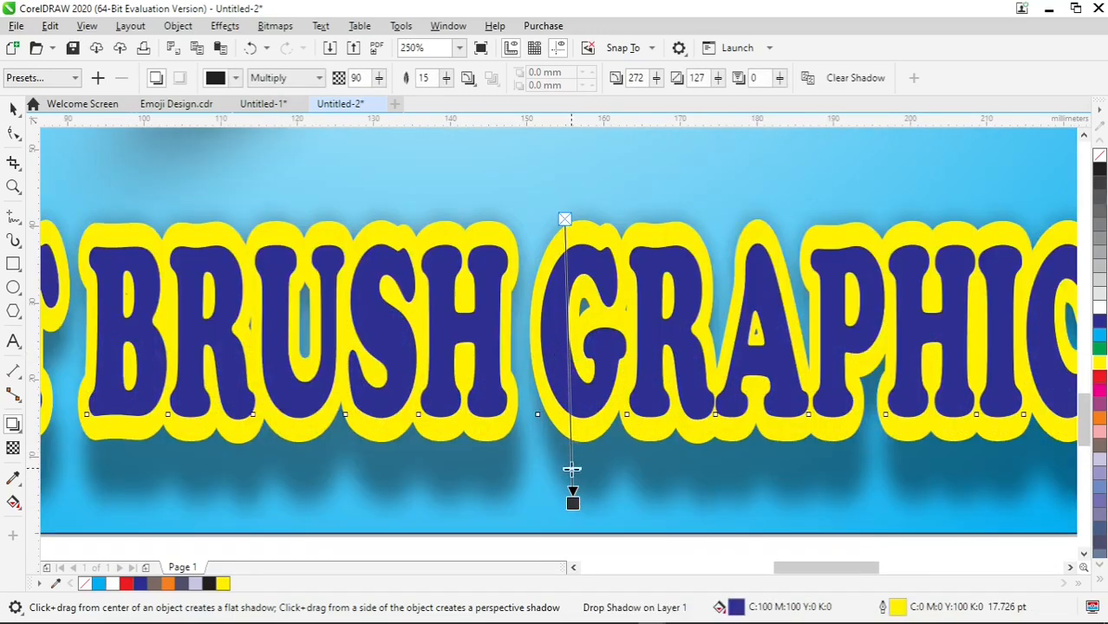
left_click_drag(572, 498, 562, 493)
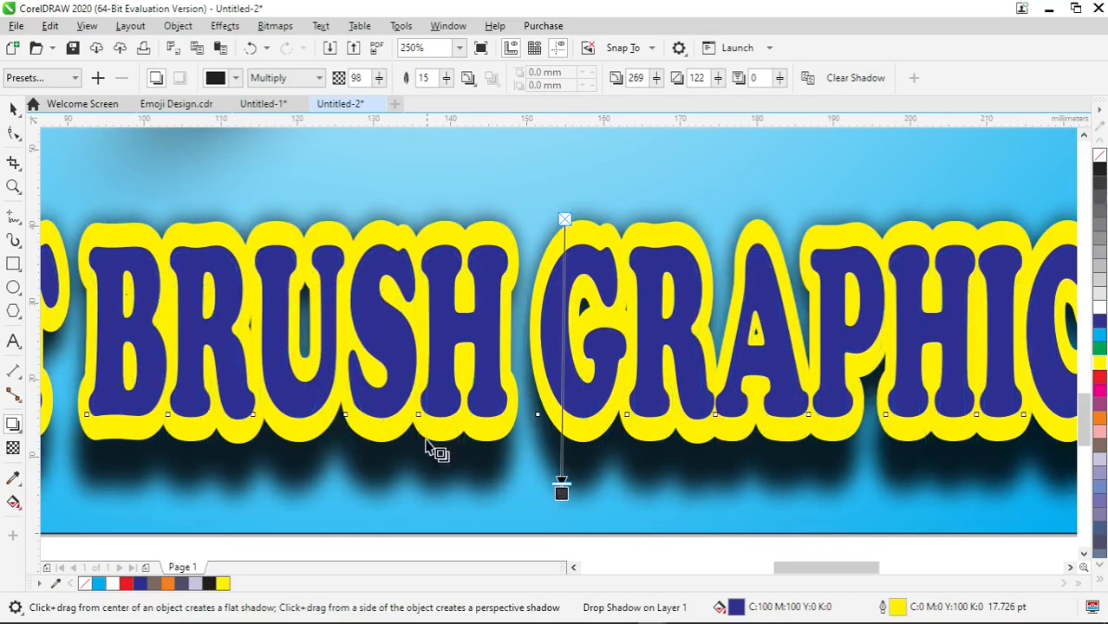
left_click(9, 115)
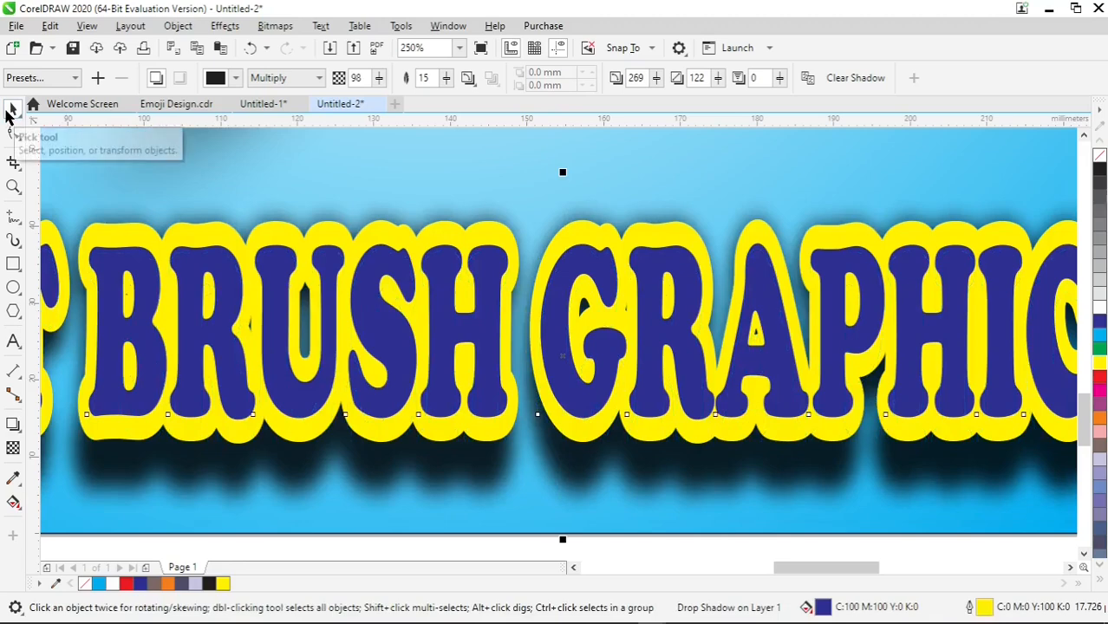
key("shift+F4")
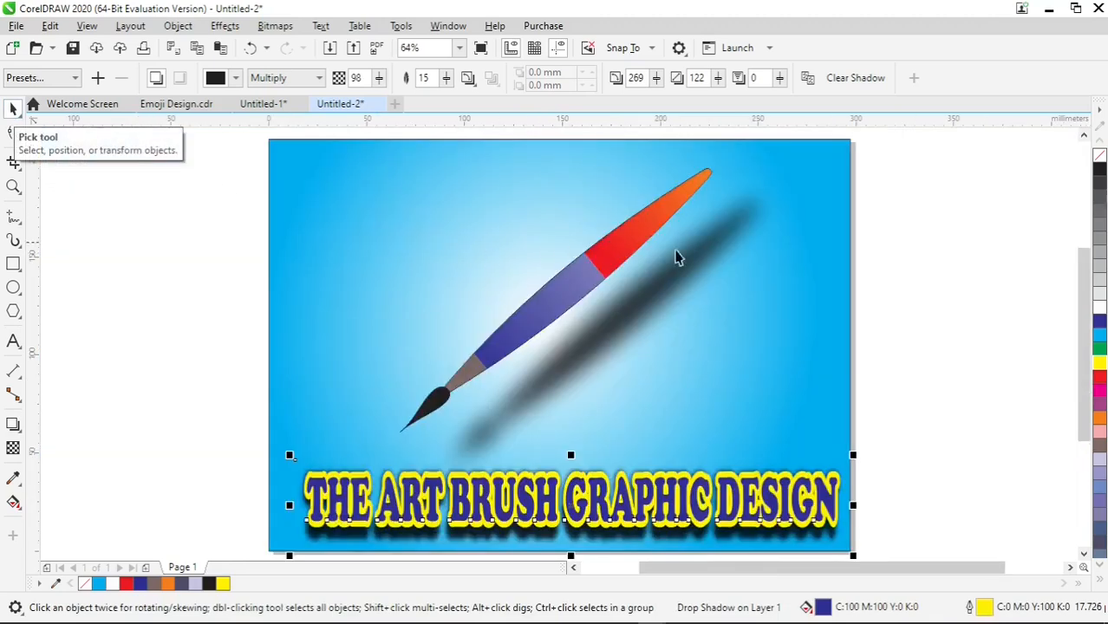
left_click(896, 321)
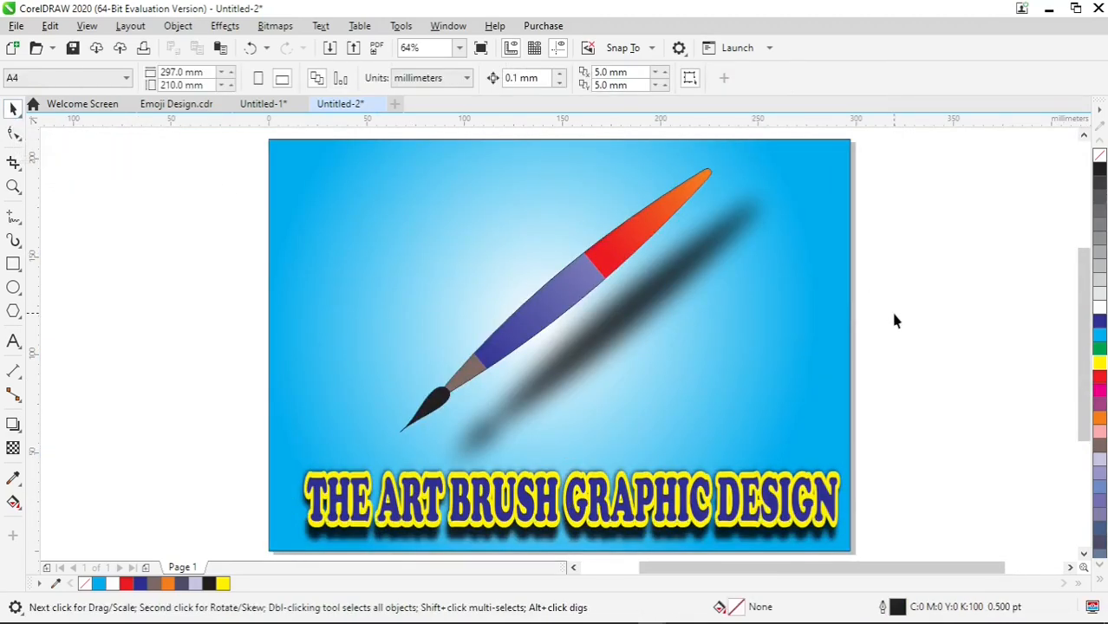